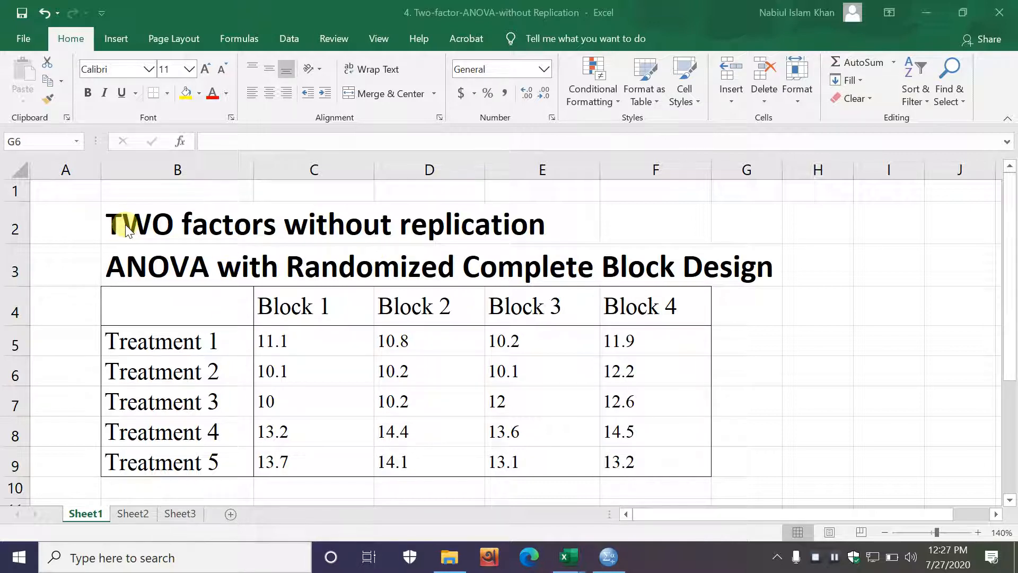
Examine the randomized complete block design table in B4:F9, covering its title, block columns, treatment rows and response values
{"action": "left_click_drag", "start_coordinate": [109, 223], "coordinate": [579, 228]}
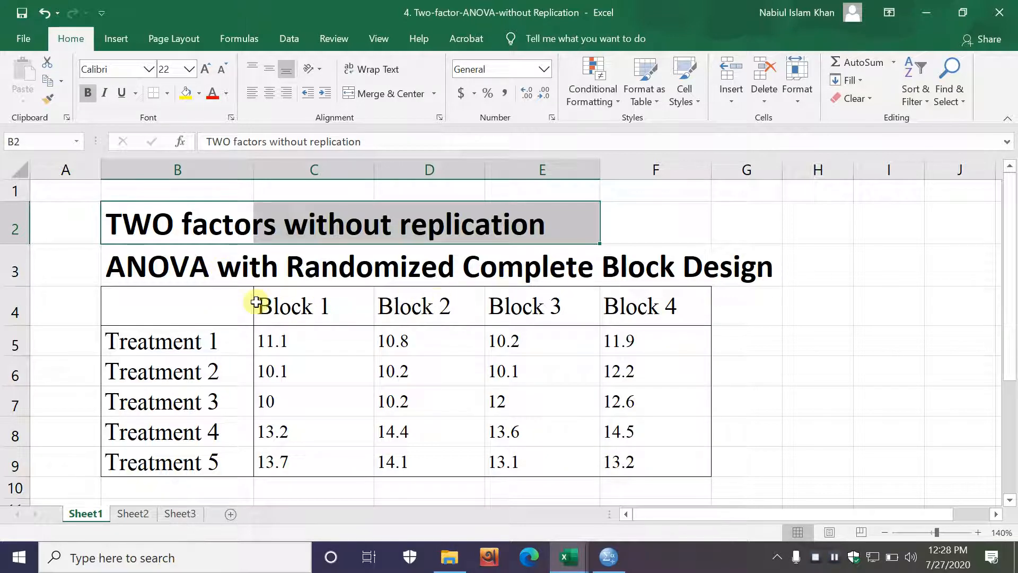
{"action": "left_click_drag", "start_coordinate": [290, 306], "coordinate": [647, 461]}
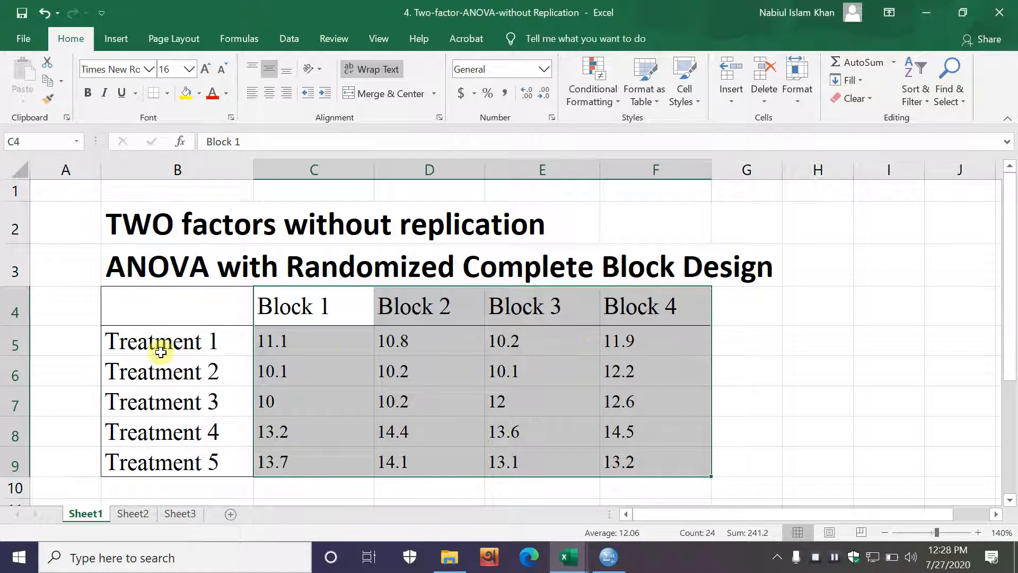
{"action": "left_click_drag", "start_coordinate": [160, 339], "coordinate": [166, 452]}
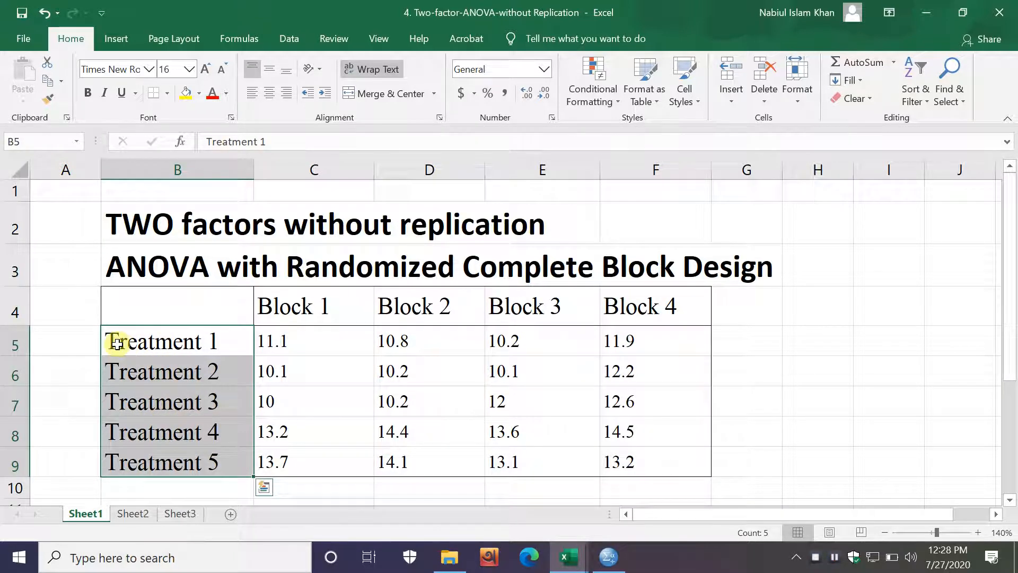
{"action": "left_click", "coordinate": [173, 343]}
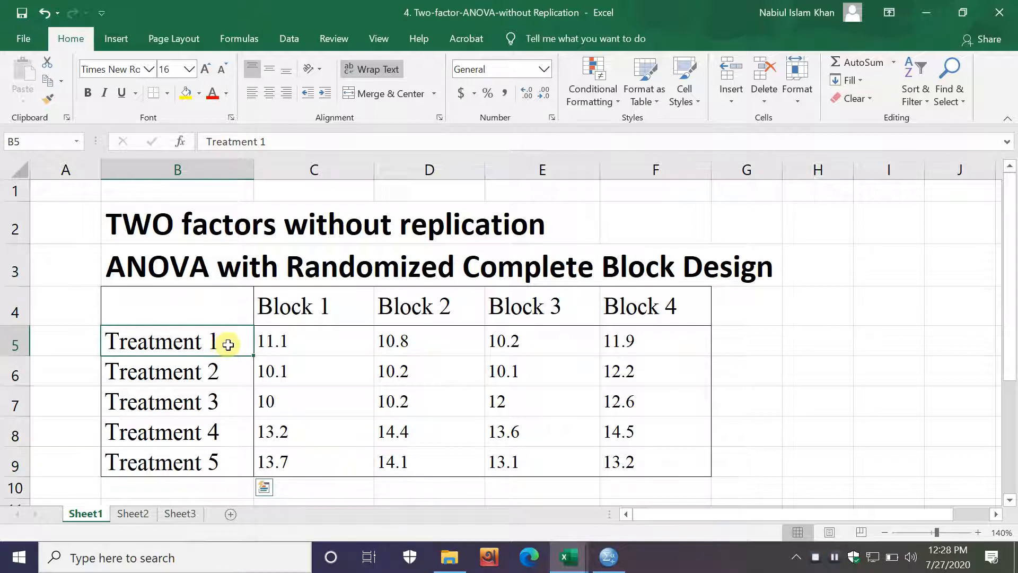
{"action": "mouse_move", "coordinate": [228, 345]}
{"action": "left_mouse_down"}
{"action": "mouse_move", "coordinate": [632, 341]}
{"action": "mouse_move", "coordinate": [647, 355]}
{"action": "left_mouse_up"}
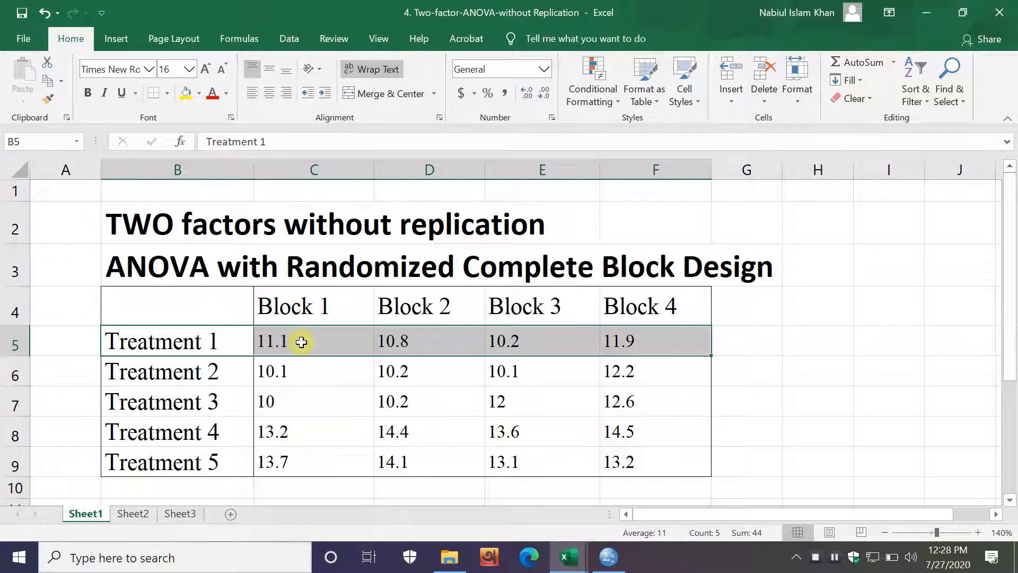
{"action": "left_click_drag", "start_coordinate": [298, 341], "coordinate": [296, 463]}
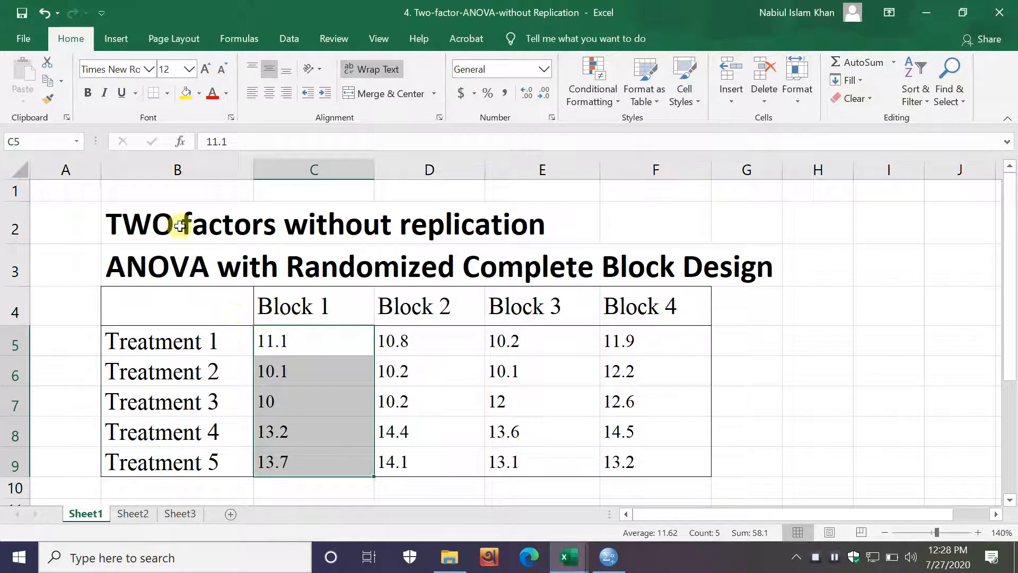
{"action": "left_click", "coordinate": [540, 371]}
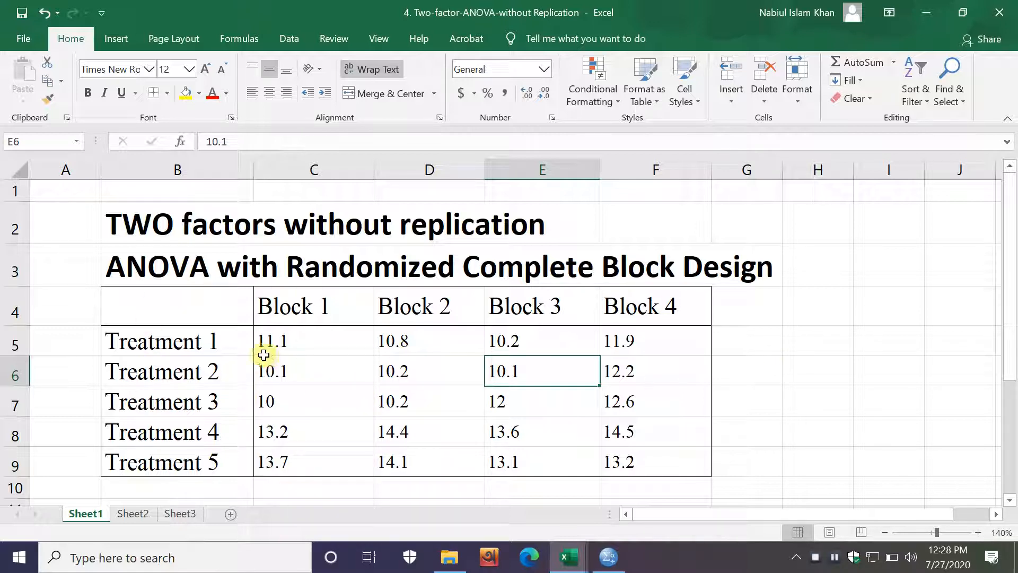
Switch to SPSS Statistics and open the recent file 5. Two-factor-ANOVA-with Replication-SPSS.sav in the Data Editor
{"action": "left_click", "coordinate": [610, 558]}
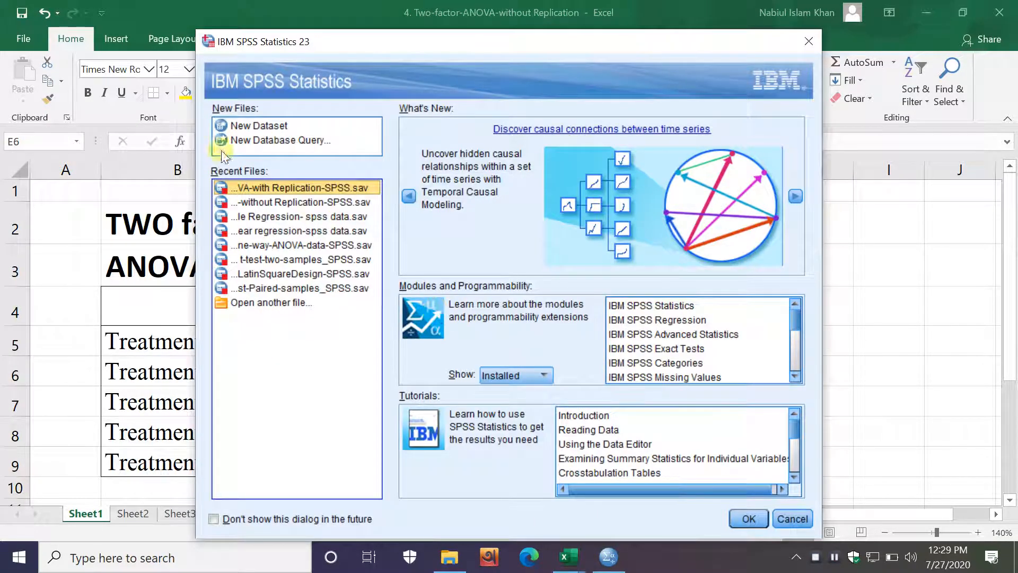
{"action": "left_click", "coordinate": [751, 518]}
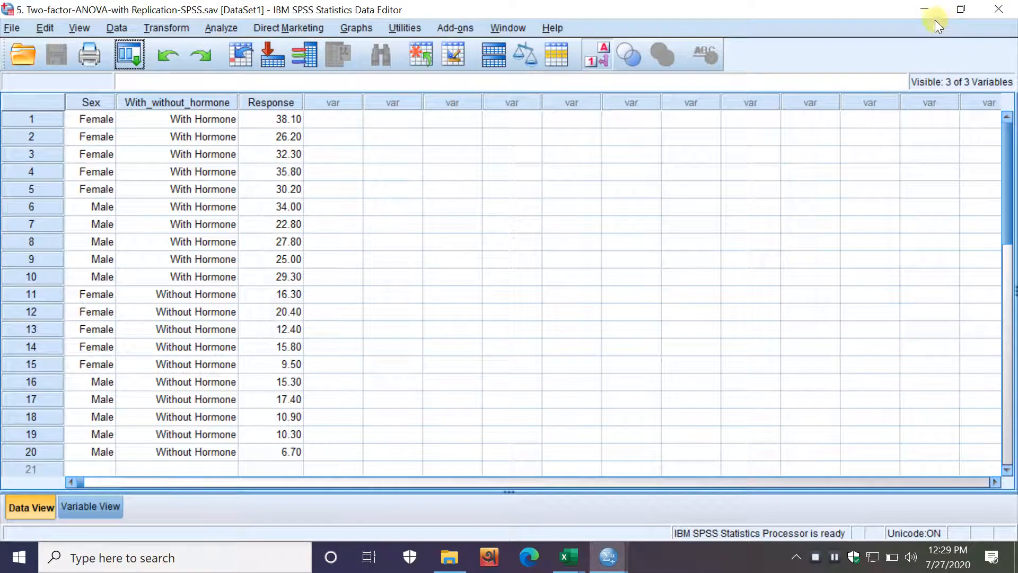
{"action": "left_click", "coordinate": [926, 9]}
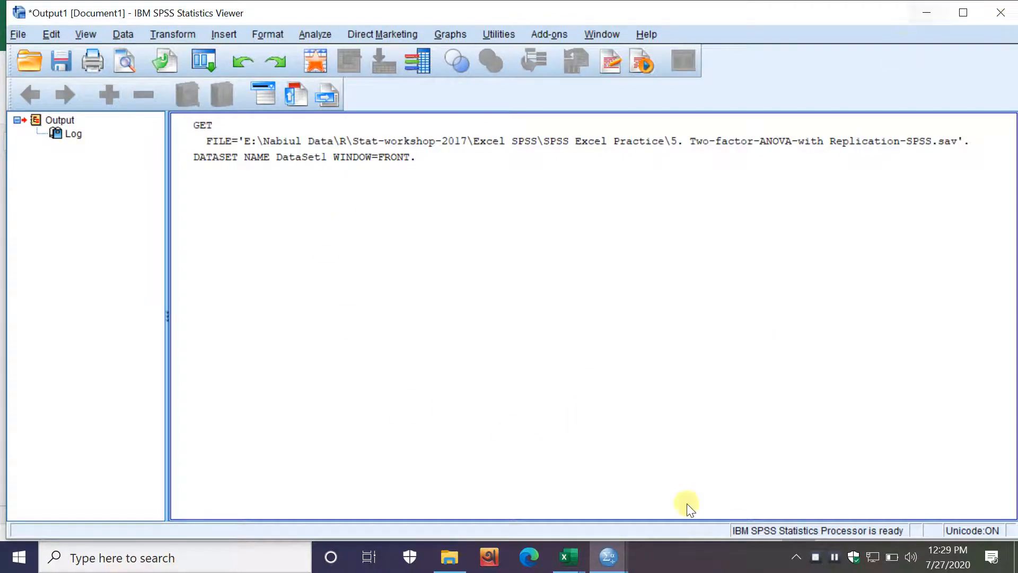
{"action": "mouse_move", "coordinate": [609, 556]}
{"action": "left_click", "coordinate": [660, 491]}
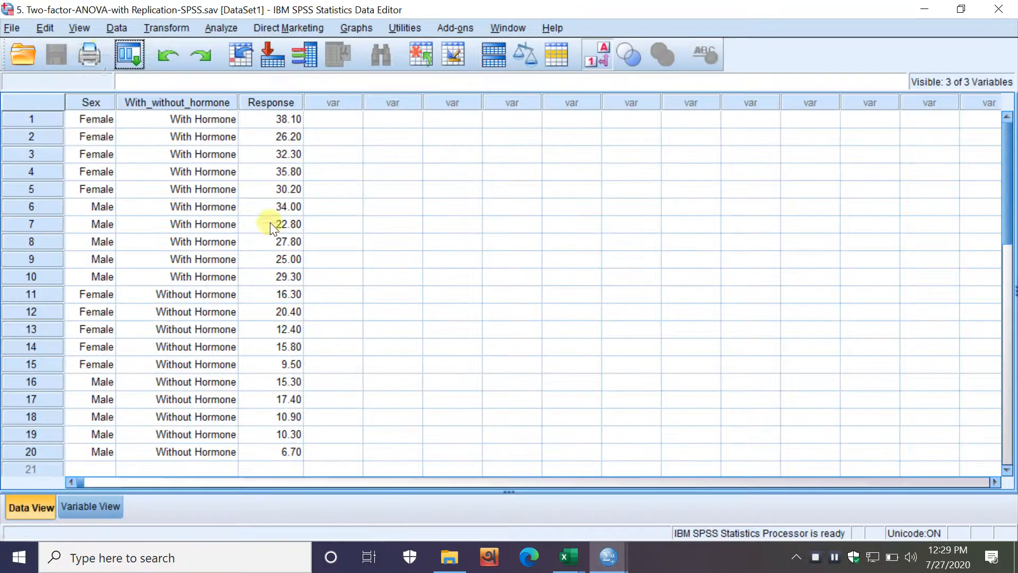
Create a new empty dataset and select the first cell of its first column
{"action": "left_click", "coordinate": [11, 27]}
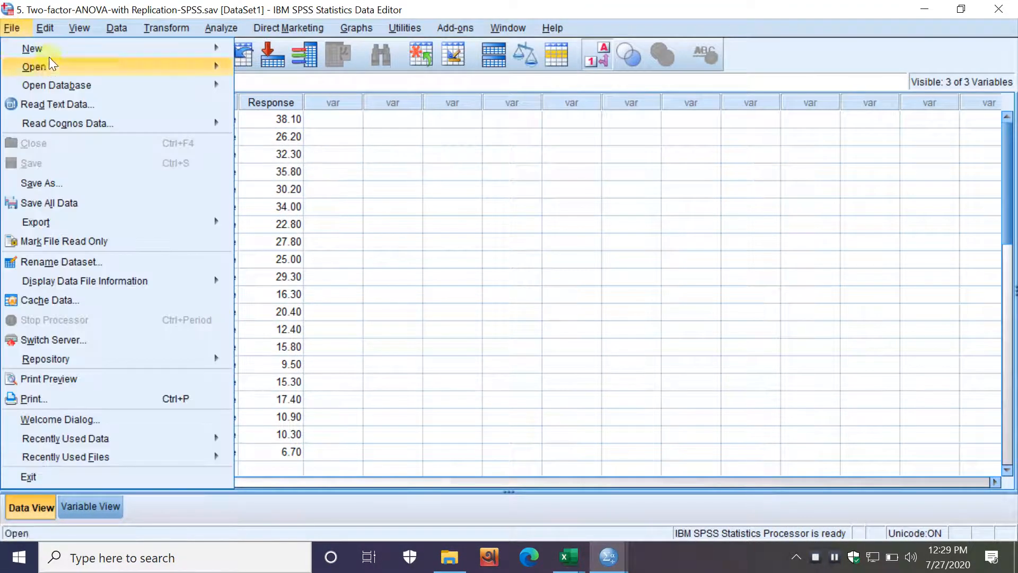
{"action": "mouse_move", "coordinate": [53, 49]}
{"action": "left_click", "coordinate": [262, 47]}
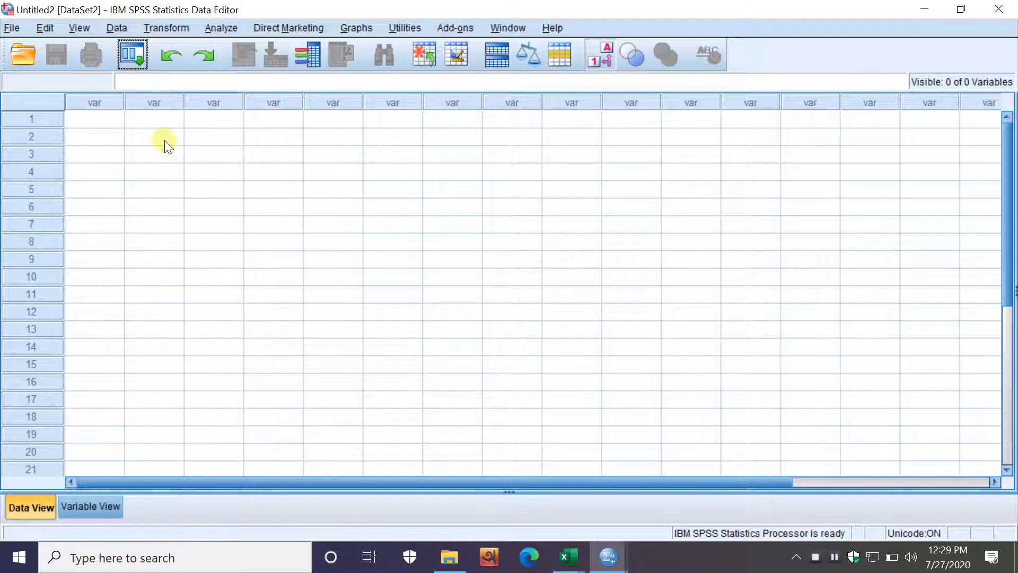
{"action": "left_click", "coordinate": [100, 119]}
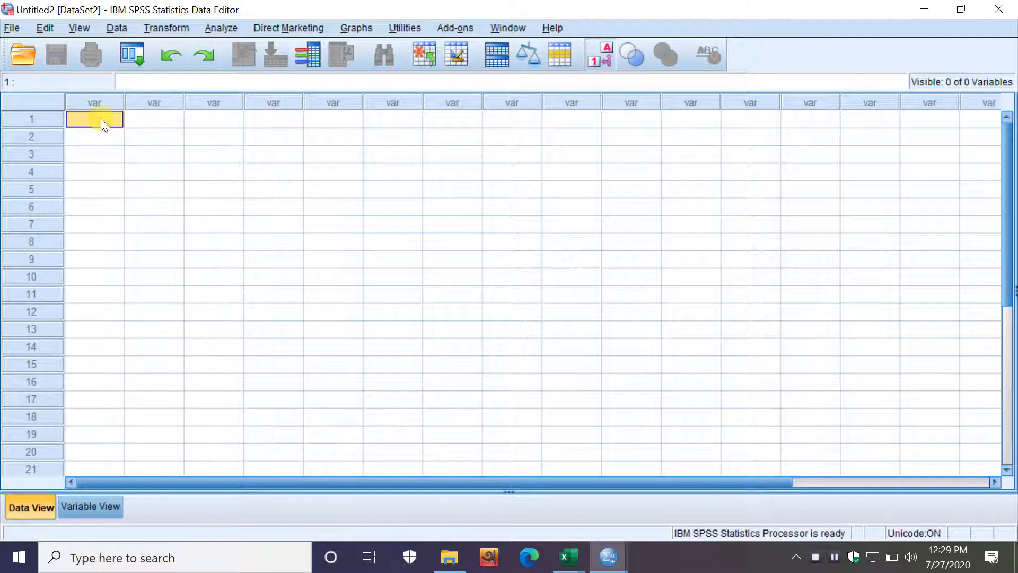
Switch to the Excel workbook 4. Two-factor-ANOVA-without Replication and review the Block 1 values in C5:C9
{"action": "mouse_move", "coordinate": [567, 557]}
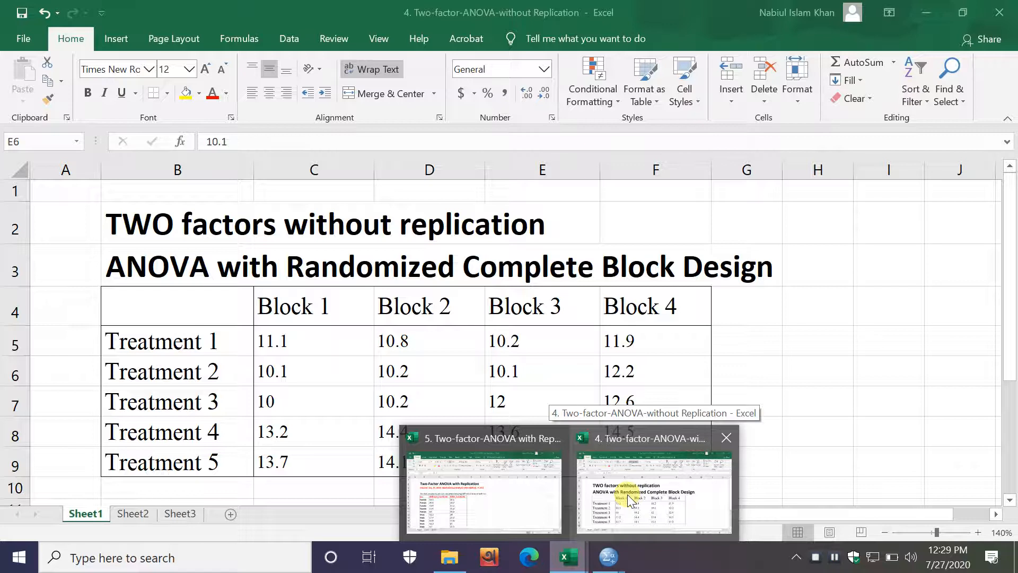
{"action": "left_click", "coordinate": [628, 494]}
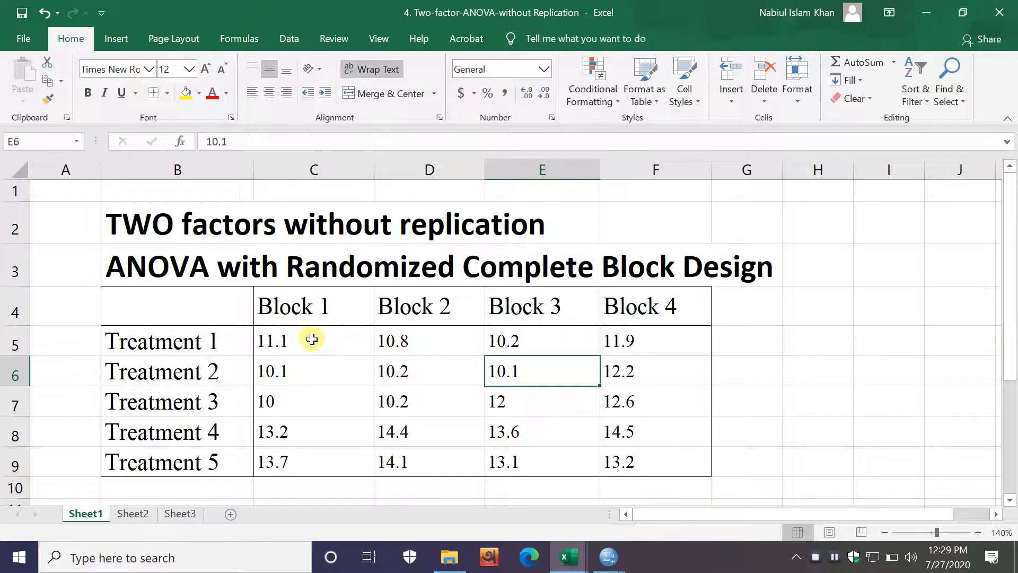
{"action": "left_click_drag", "start_coordinate": [312, 340], "coordinate": [308, 451]}
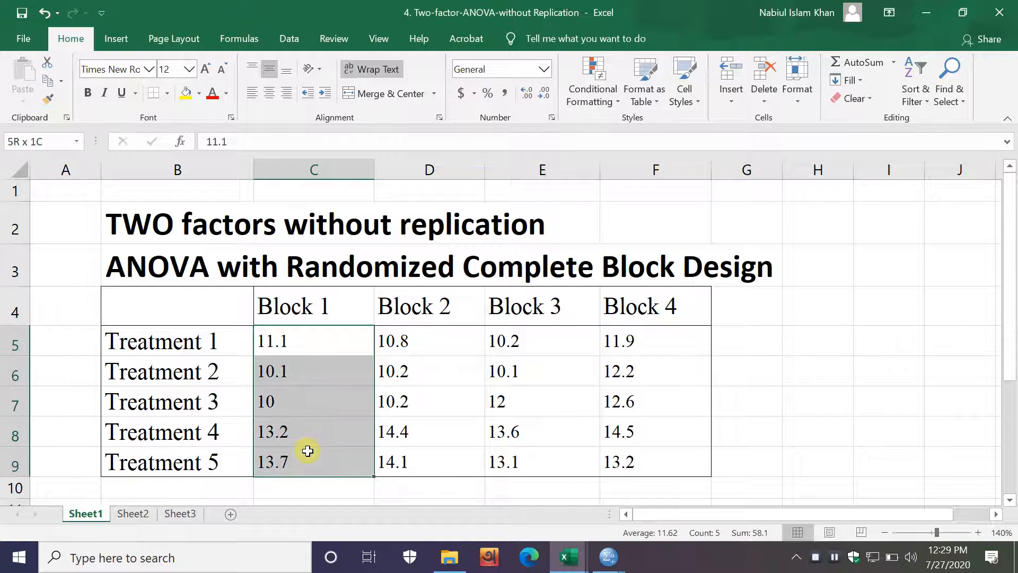
Switch back to the untitled SPSS dataset and define three variables named Treatment, Block and Response
{"action": "left_click", "coordinate": [608, 557]}
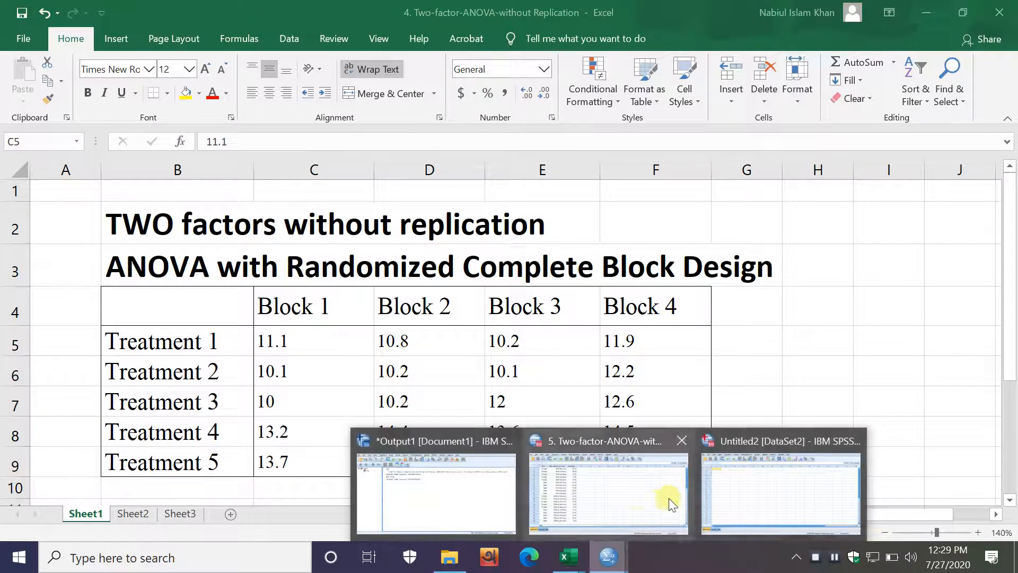
{"action": "left_click", "coordinate": [750, 503]}
{"action": "left_click", "coordinate": [104, 102]}
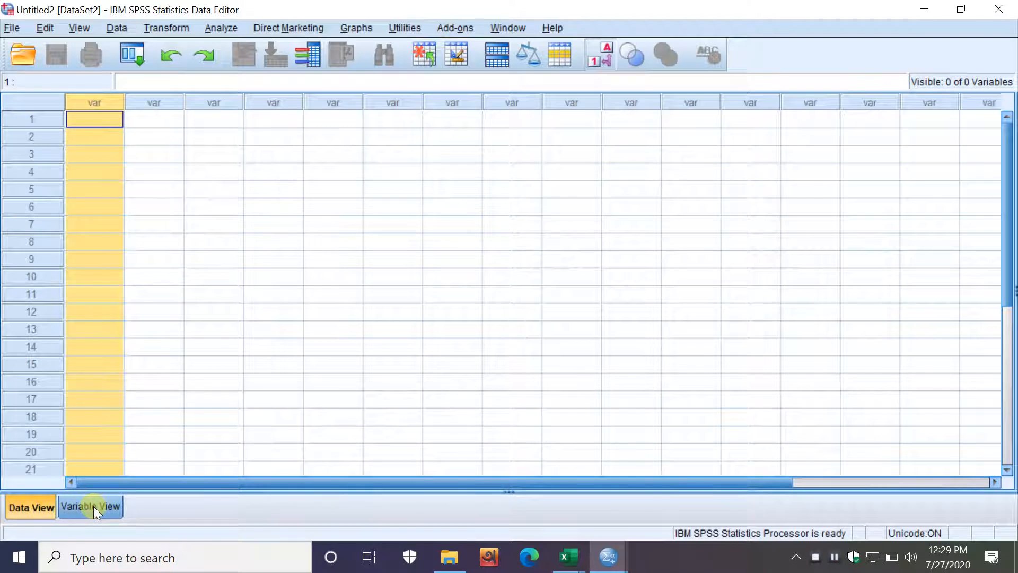
{"action": "double_click", "coordinate": [101, 102]}
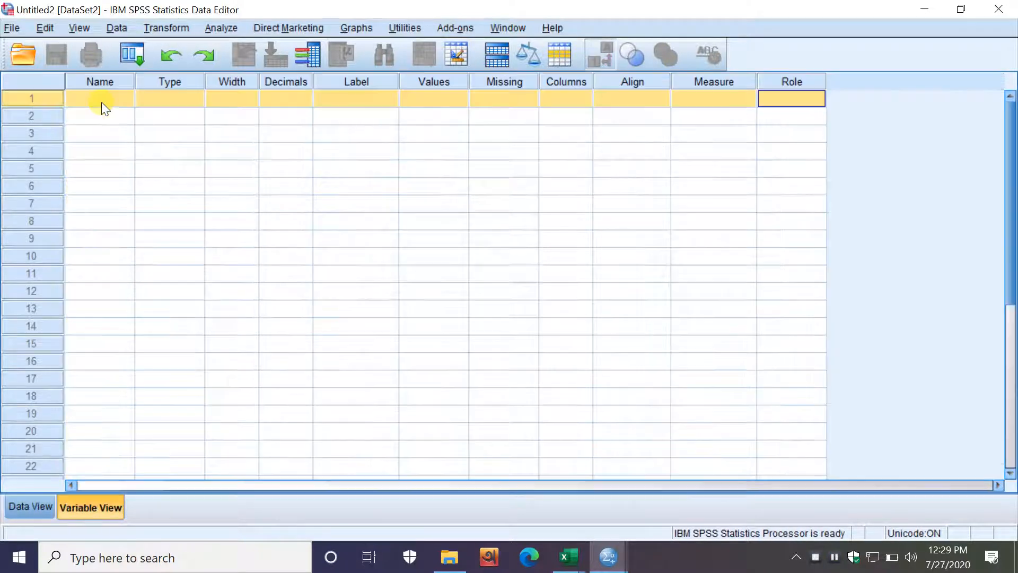
{"action": "left_click", "coordinate": [93, 96]}
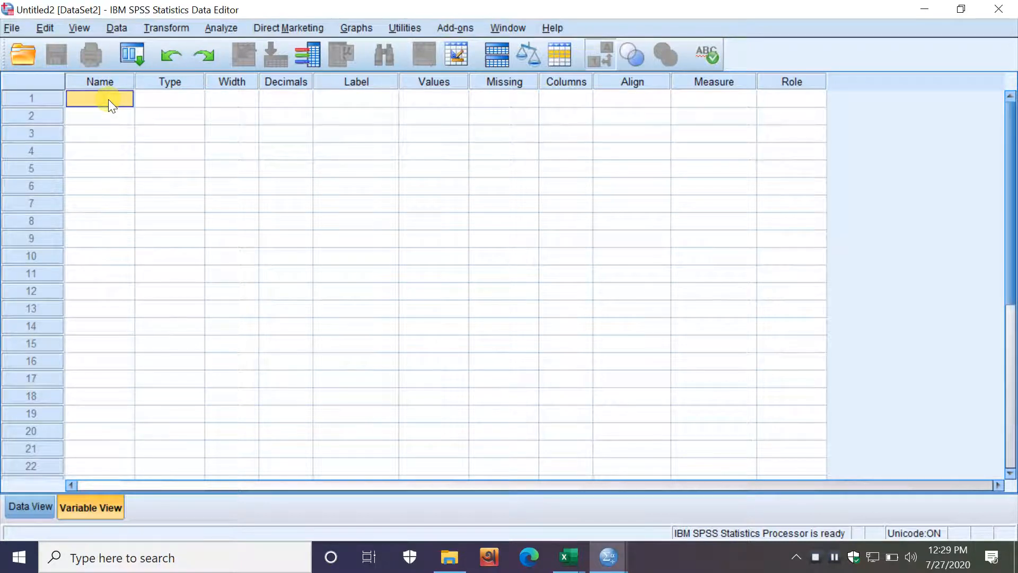
{"action": "type", "text": "Treatment"}
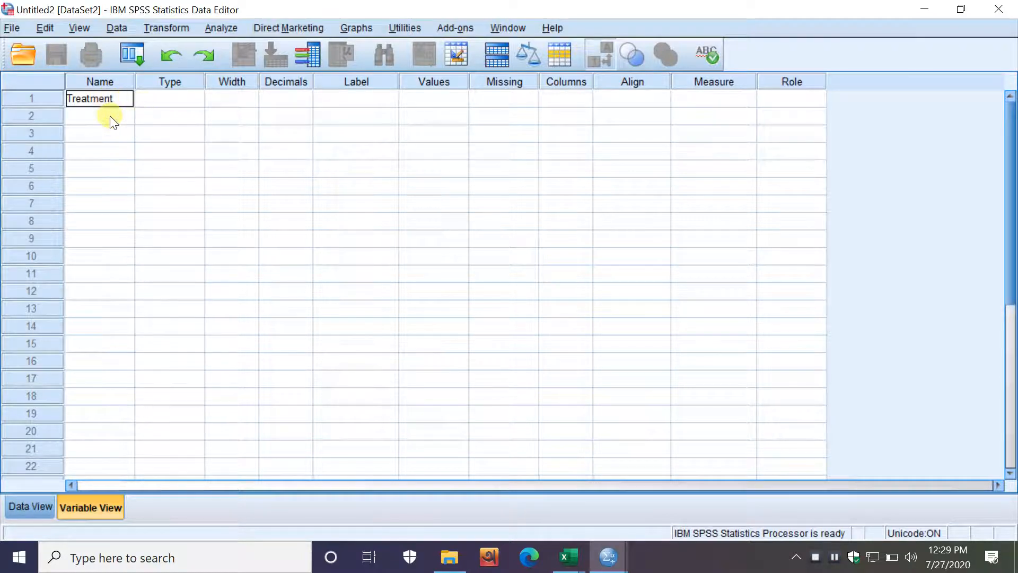
{"action": "left_click", "coordinate": [109, 115]}
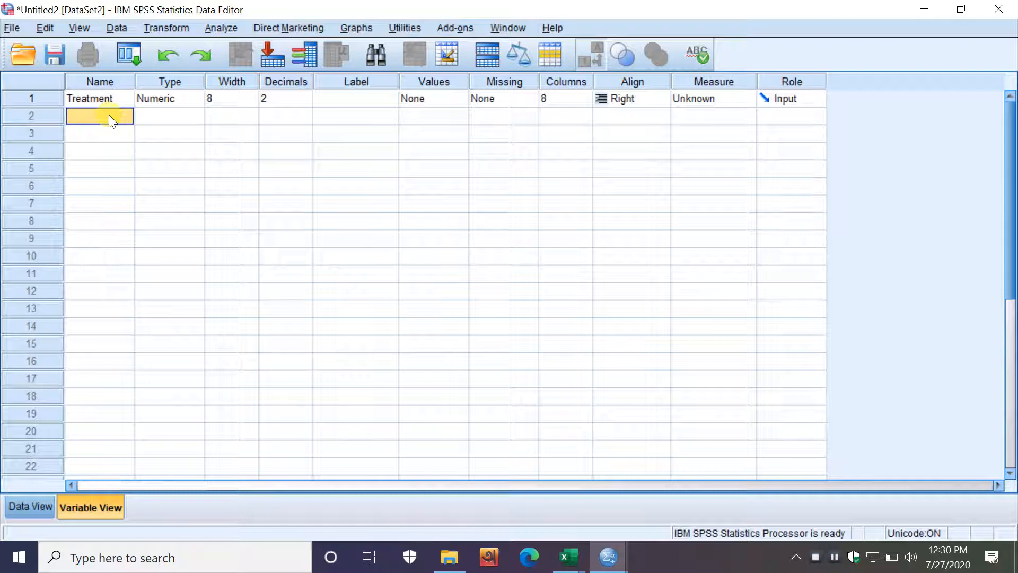
{"action": "type", "text": "Block"}
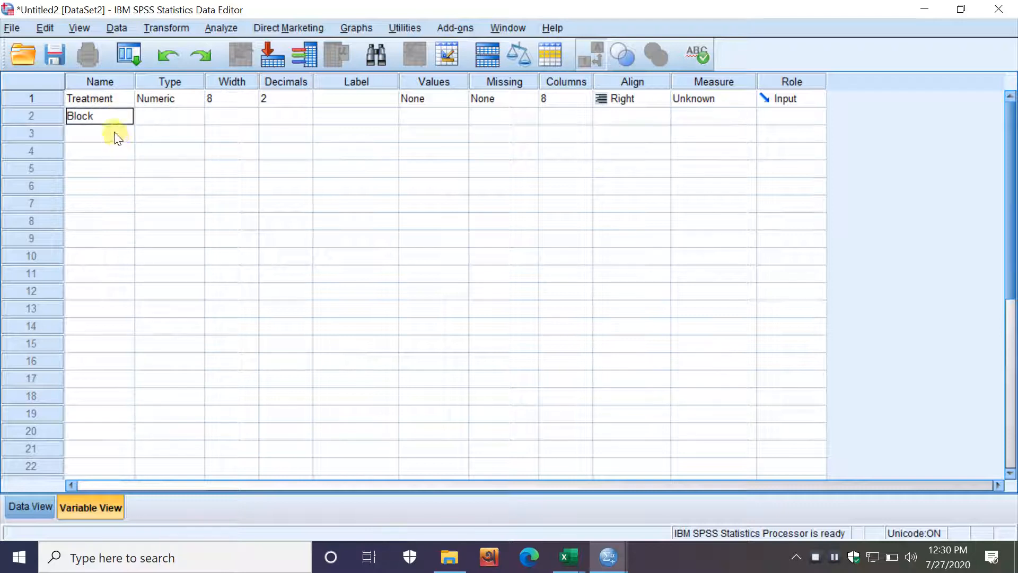
{"action": "left_click", "coordinate": [113, 132]}
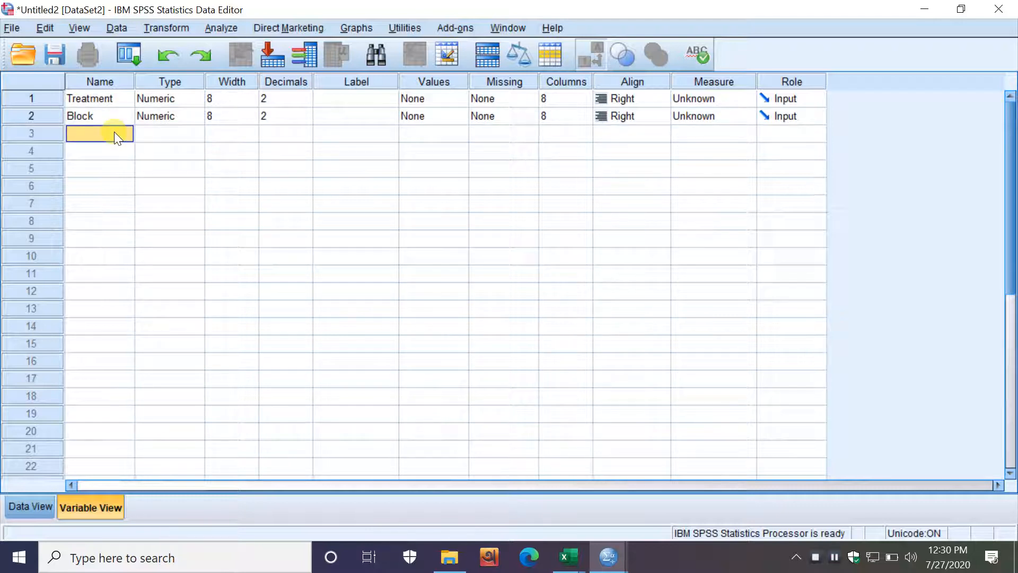
{"action": "type", "text": "Response"}
{"action": "left_click", "coordinate": [170, 133]}
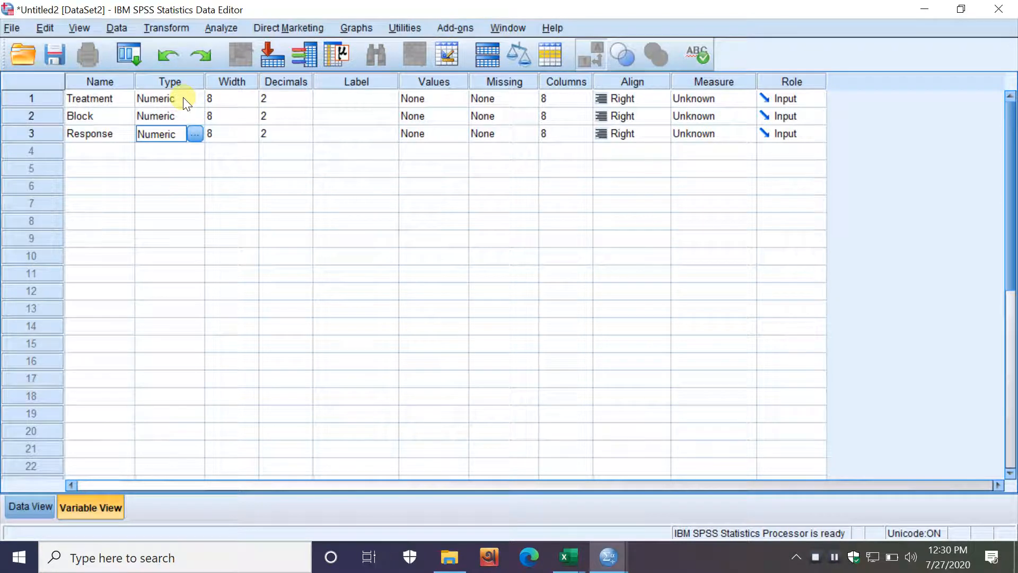
Show the data grid, look over the Treatment, Block and Response columns, and select the first Treatment cell
{"action": "left_click", "coordinate": [21, 505]}
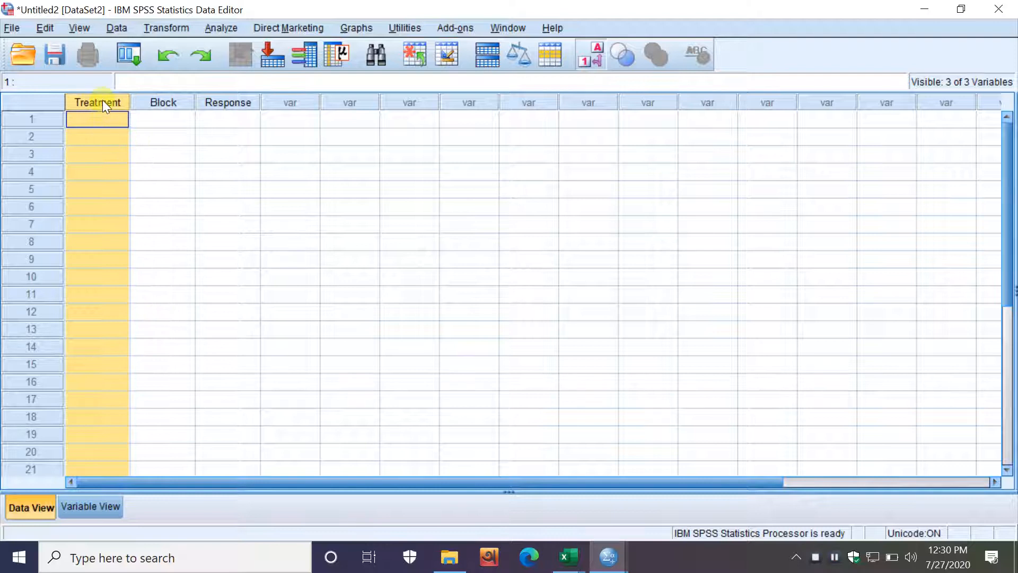
{"action": "key", "text": "Tab"}
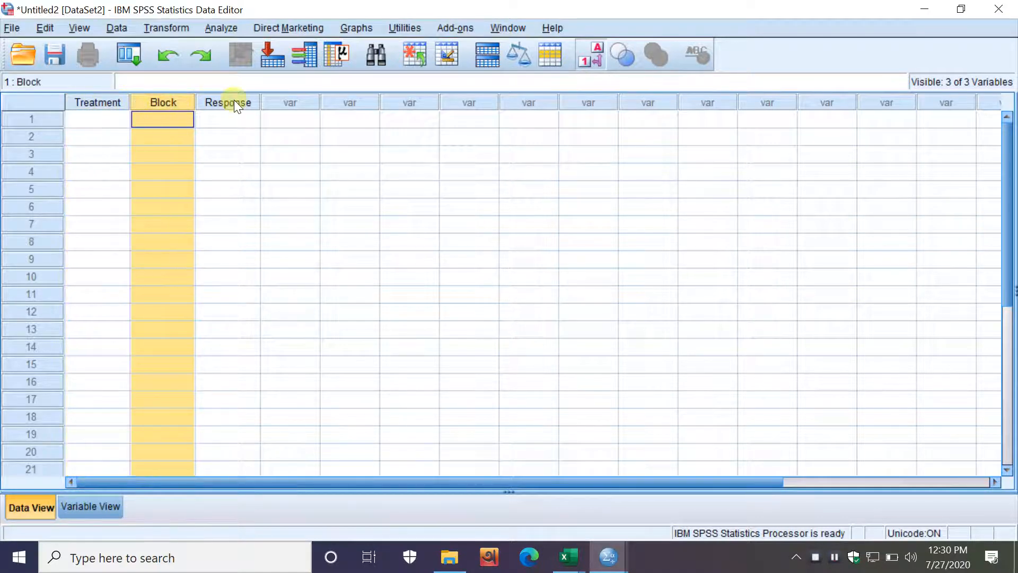
{"action": "key", "text": "Tab"}
{"action": "left_click", "coordinate": [111, 120]}
Switch to the Excel workbook without replication and check the treatment labels in B5:B9
{"action": "left_click", "coordinate": [565, 562]}
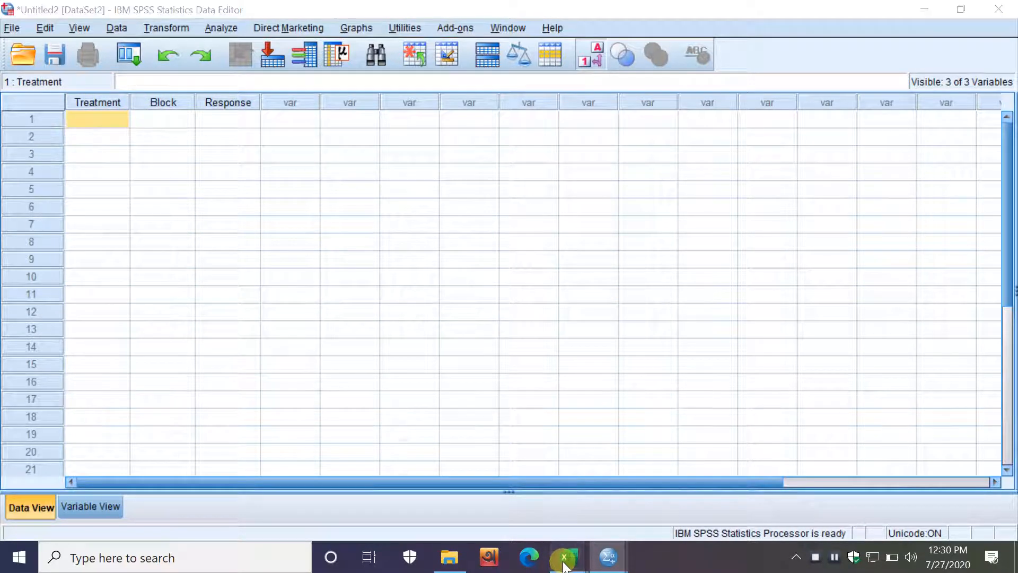
{"action": "left_click", "coordinate": [639, 485]}
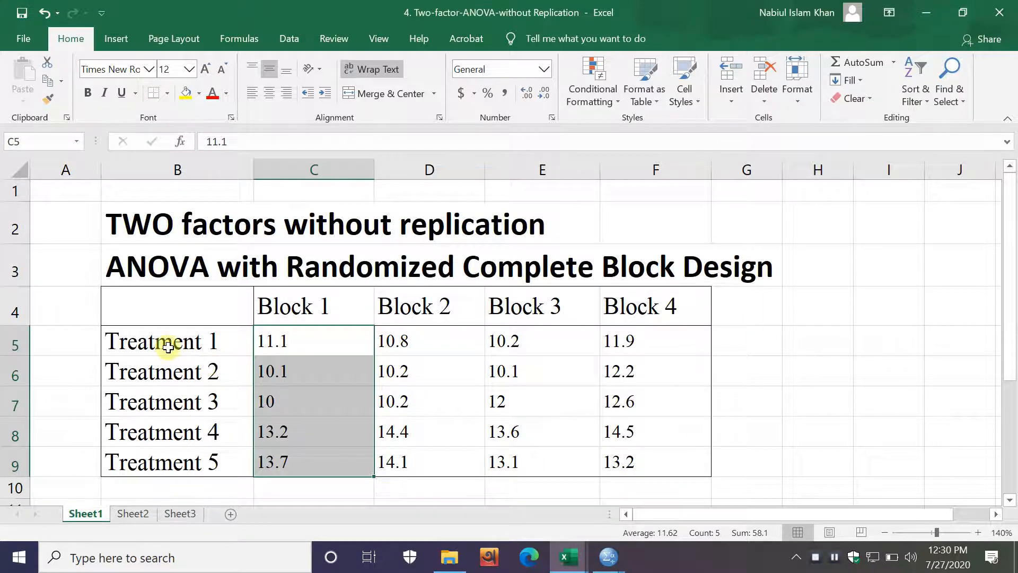
{"action": "left_click_drag", "start_coordinate": [169, 347], "coordinate": [177, 464]}
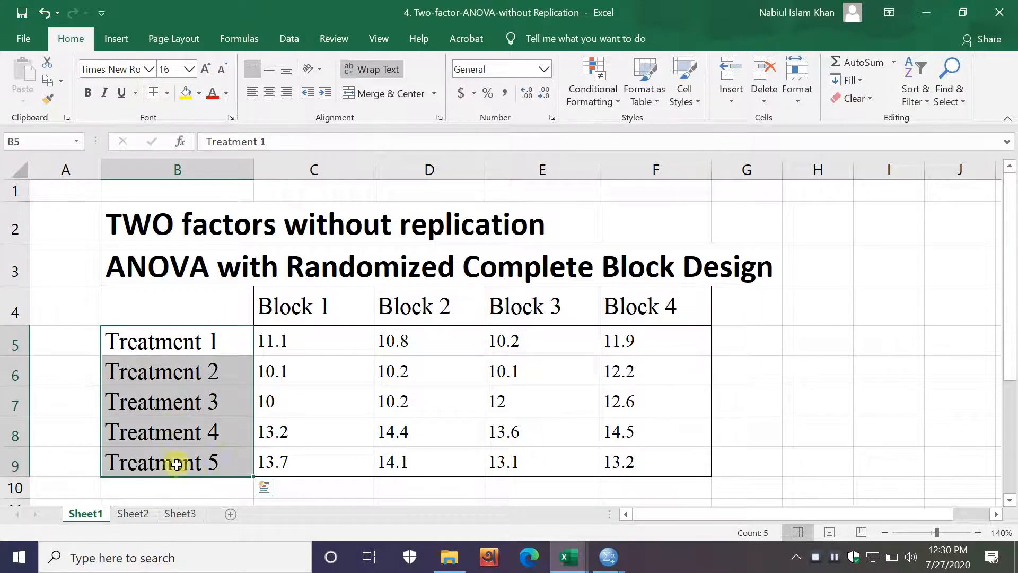
Switch to the untitled SPSS dataset and enter treatment codes 1 to 5 in rows 1 to 5 of the Treatment column
{"action": "left_click", "coordinate": [608, 557]}
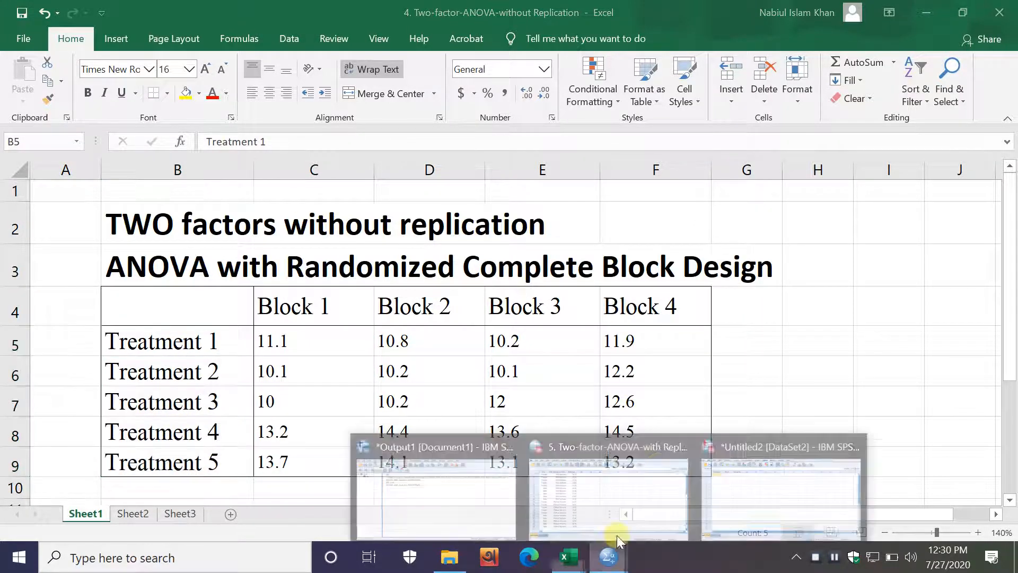
{"action": "left_click", "coordinate": [750, 489]}
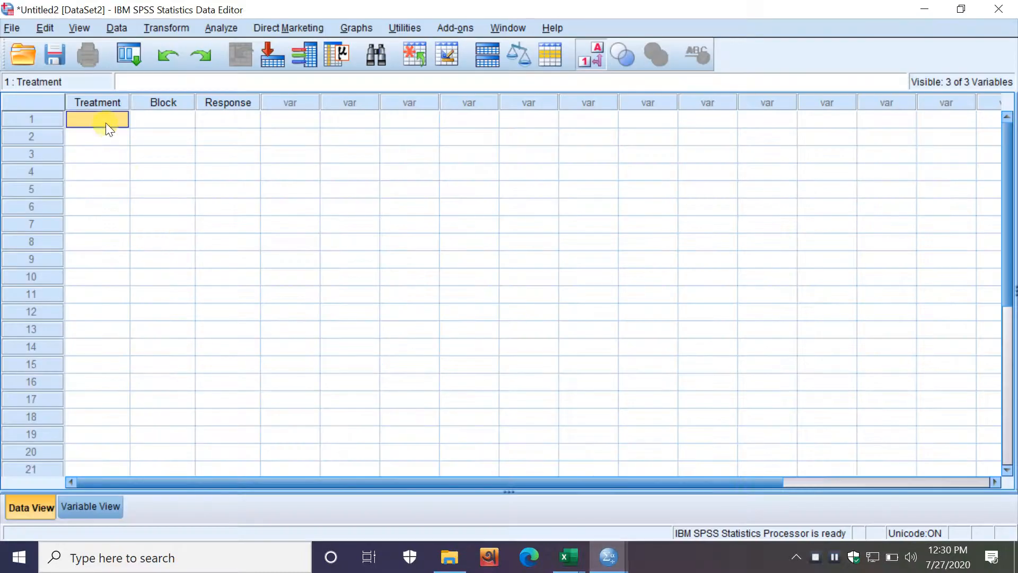
{"action": "type", "text": "1"}
{"action": "key", "text": "Return"}
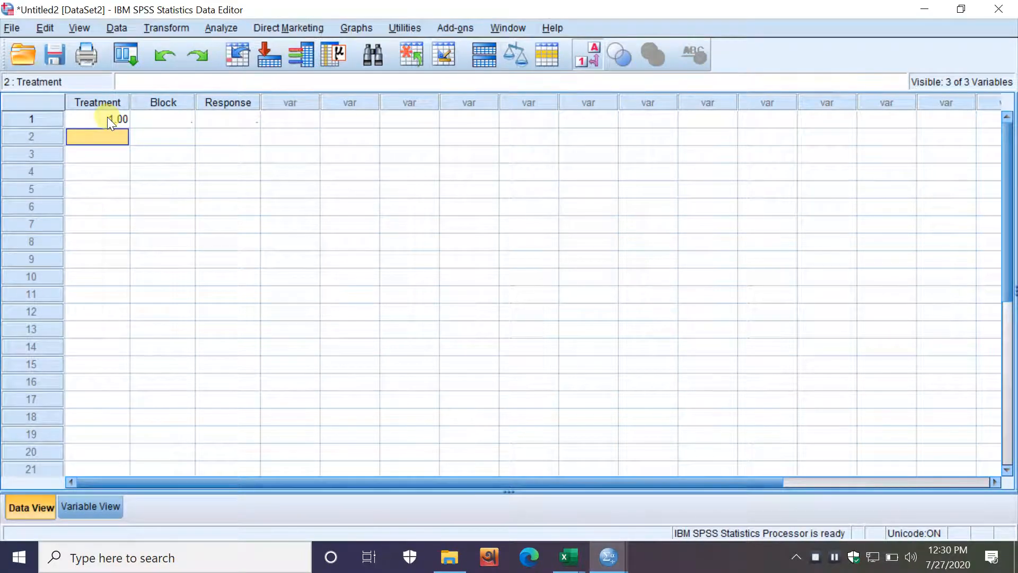
{"action": "type", "text": "2"}
{"action": "key", "text": "Return"}
{"action": "type", "text": "3"}
{"action": "key", "text": "Return"}
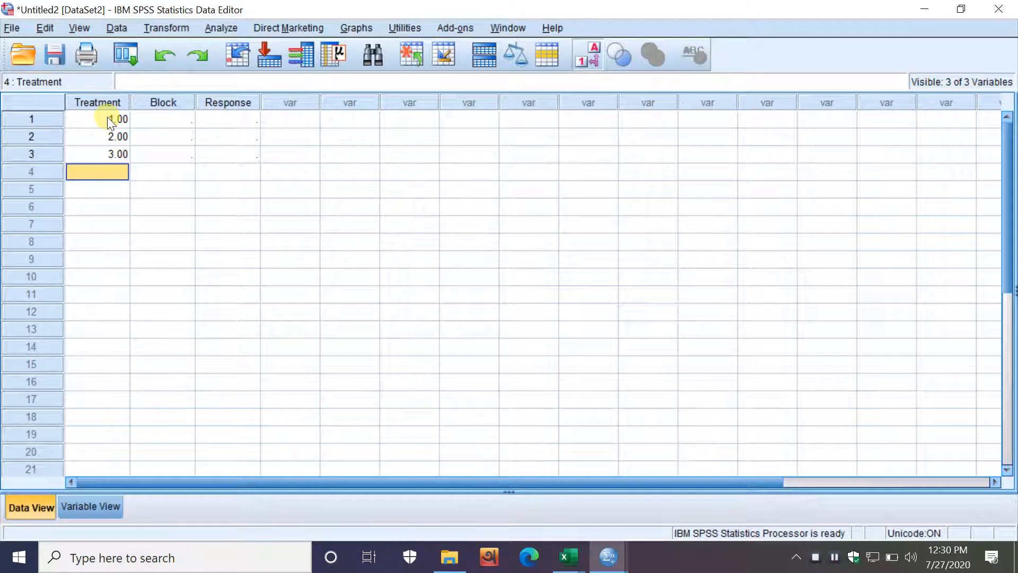
{"action": "type", "text": "4"}
{"action": "key", "text": "Return"}
{"action": "type", "text": "5"}
{"action": "key", "text": "Return"}
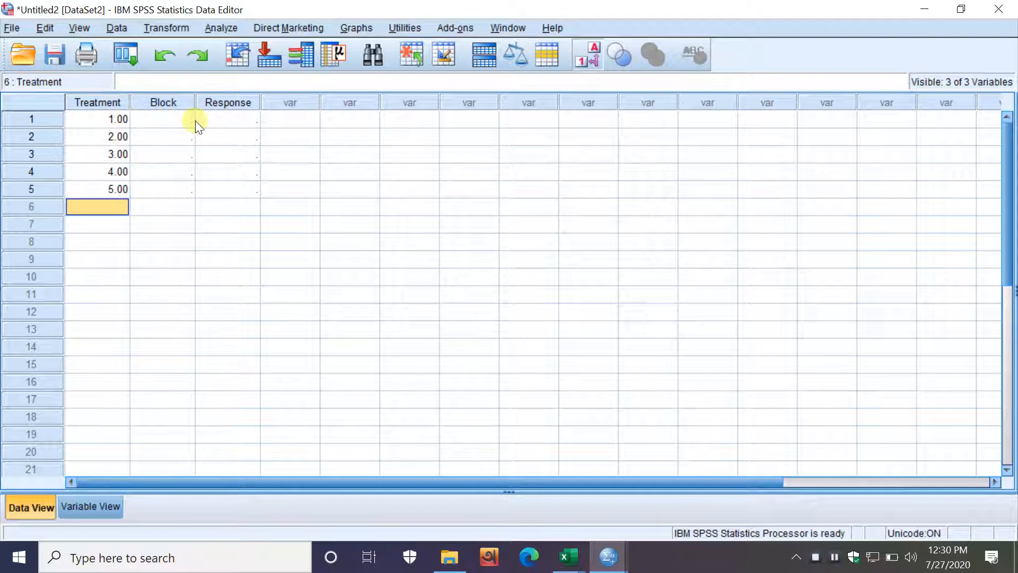
Switch to the Excel workbook without replication, check the block labels in C4:F4, and return to the untitled SPSS dataset
{"action": "mouse_move", "coordinate": [567, 557]}
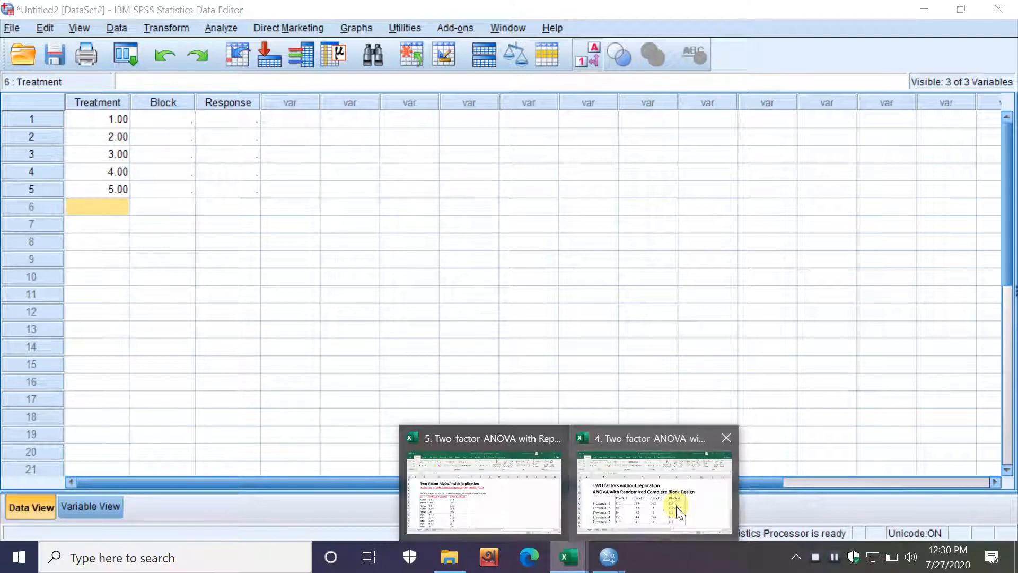
{"action": "left_click", "coordinate": [675, 505]}
{"action": "left_click_drag", "start_coordinate": [329, 303], "coordinate": [616, 306]}
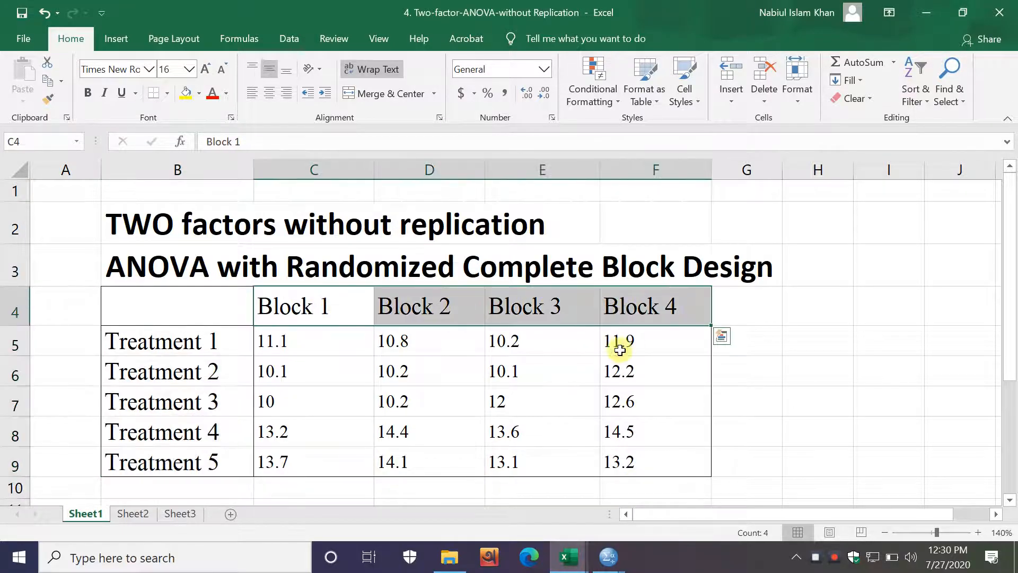
{"action": "left_click", "coordinate": [922, 13]}
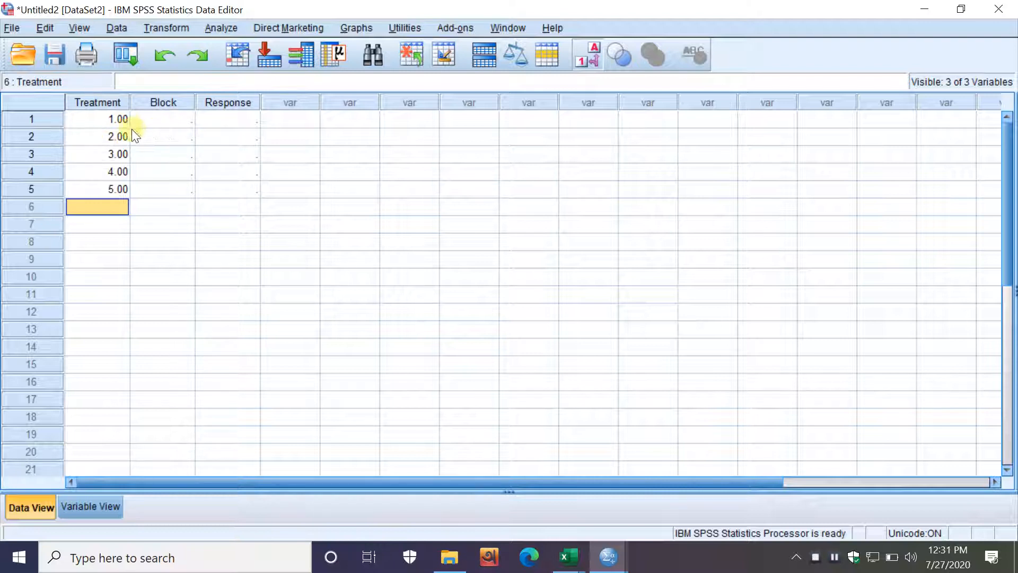
Enter block code 1 in rows 1 to 5 of the Block column
{"action": "left_click", "coordinate": [174, 121]}
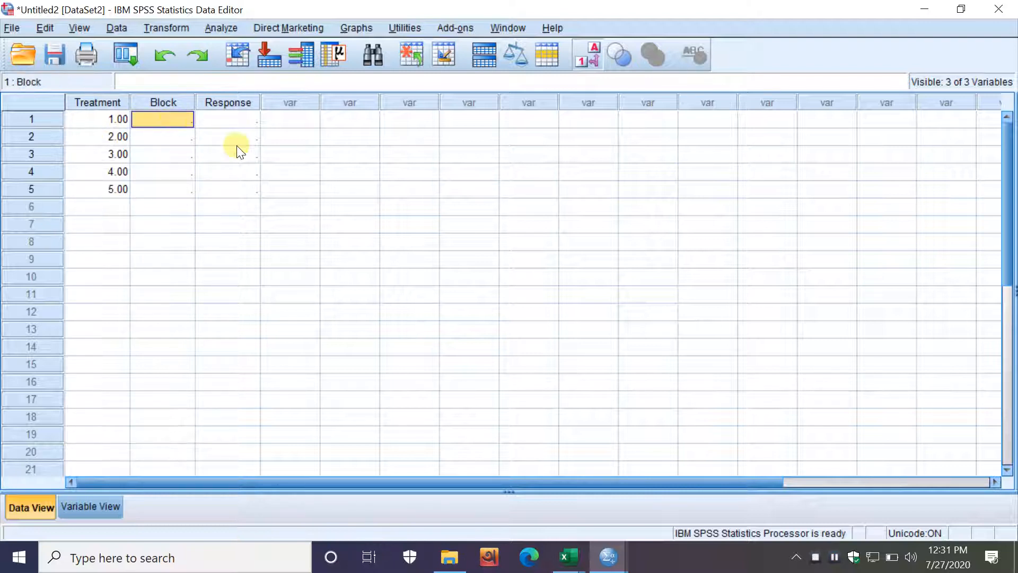
{"action": "type", "text": "1"}
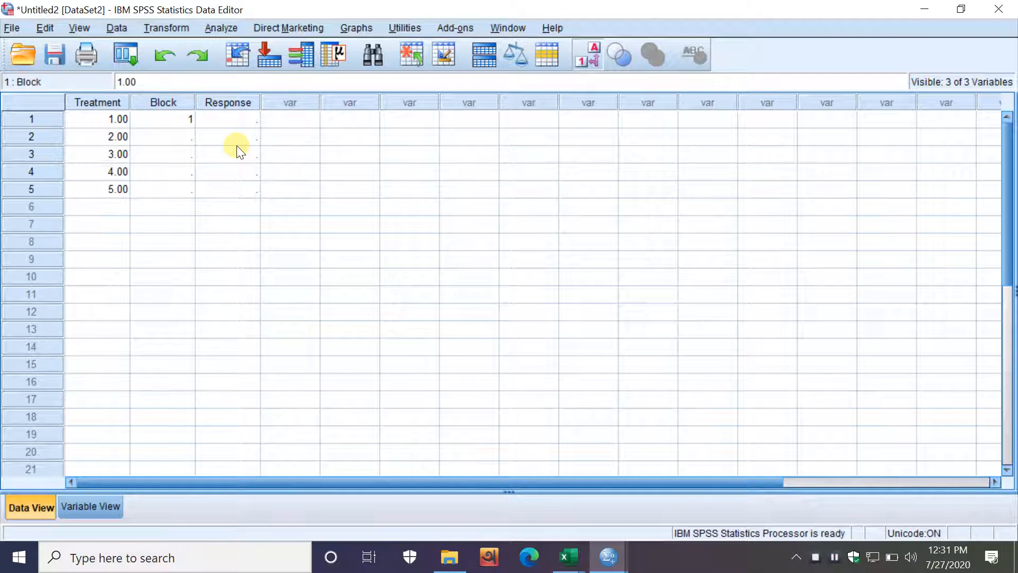
{"action": "key", "text": "Return"}
{"action": "type", "text": "1"}
{"action": "key", "text": "Return"}
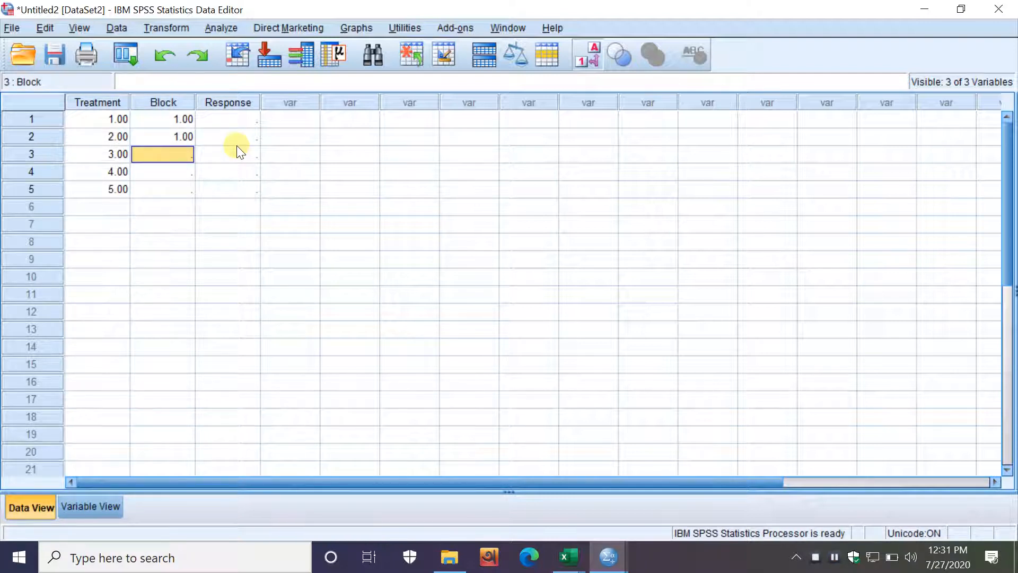
{"action": "type", "text": "1"}
{"action": "key", "text": "Return"}
{"action": "type", "text": "1"}
{"action": "key", "text": "Return"}
{"action": "type", "text": "1"}
{"action": "key", "text": "Return"}
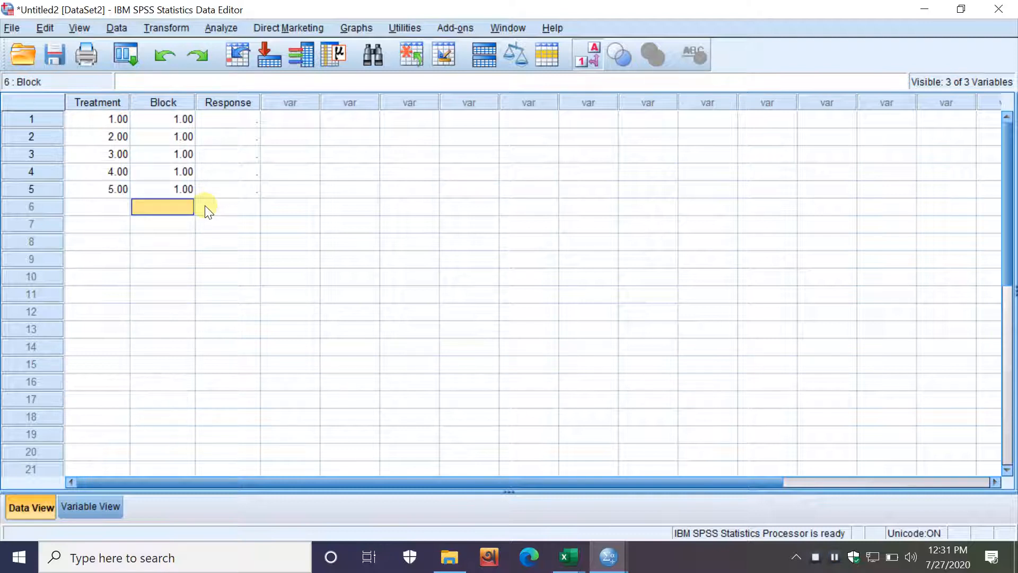
Enter block code 2 in rows 6 to 10 of the Block column
{"action": "type", "text": "2"}
{"action": "key", "text": "Return"}
{"action": "type", "text": "2"}
{"action": "key", "text": "Return"}
{"action": "type", "text": "2"}
{"action": "key", "text": "Return"}
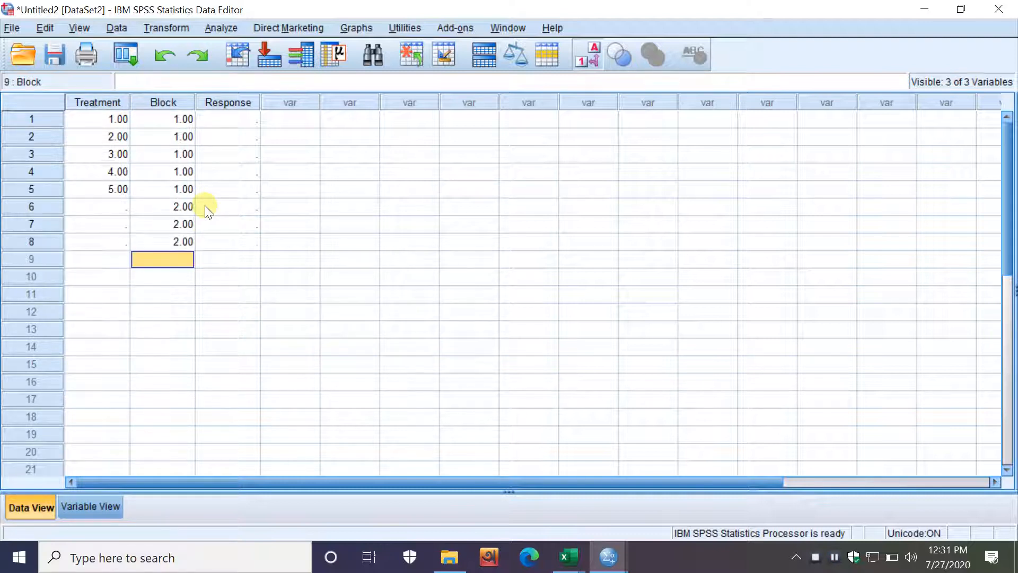
{"action": "type", "text": "2"}
{"action": "key", "text": "Return"}
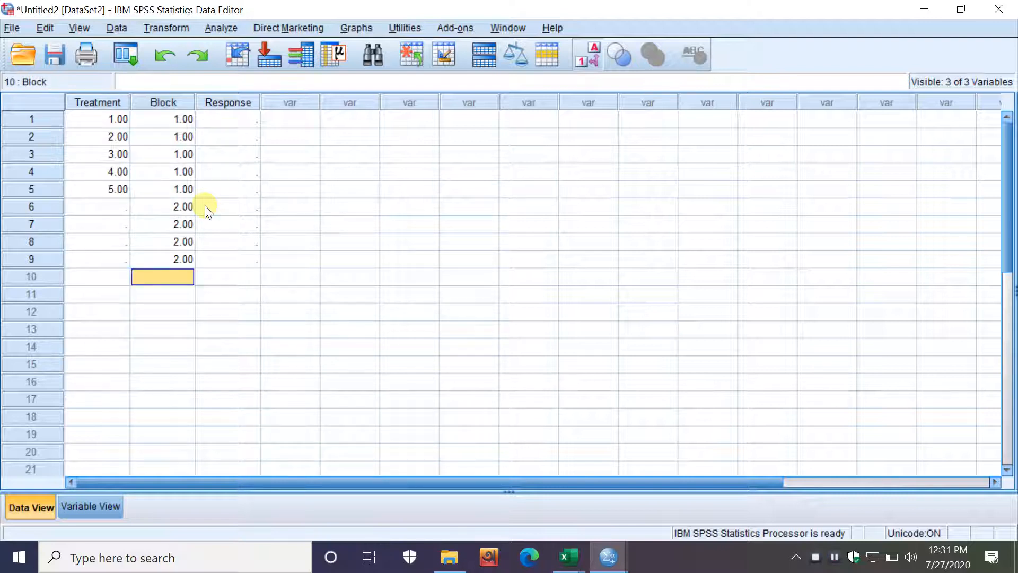
{"action": "type", "text": "2"}
{"action": "key", "text": "Return"}
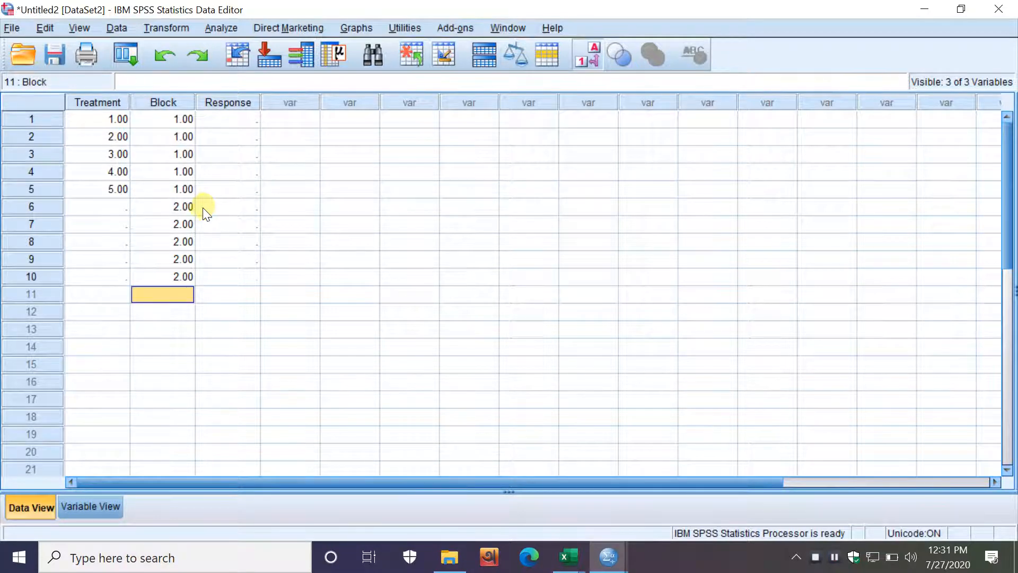
Copy treatment codes 1 to 5 from rows 1 to 5 and paste them into Treatment rows 6 to 10
{"action": "left_click_drag", "start_coordinate": [91, 119], "coordinate": [99, 178]}
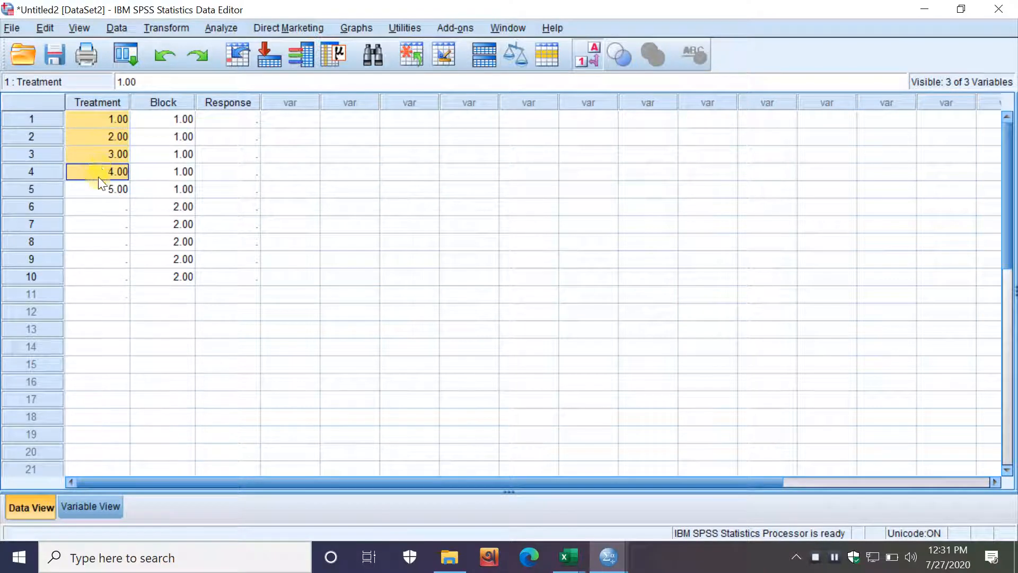
{"action": "key", "text": "ctrl+c"}
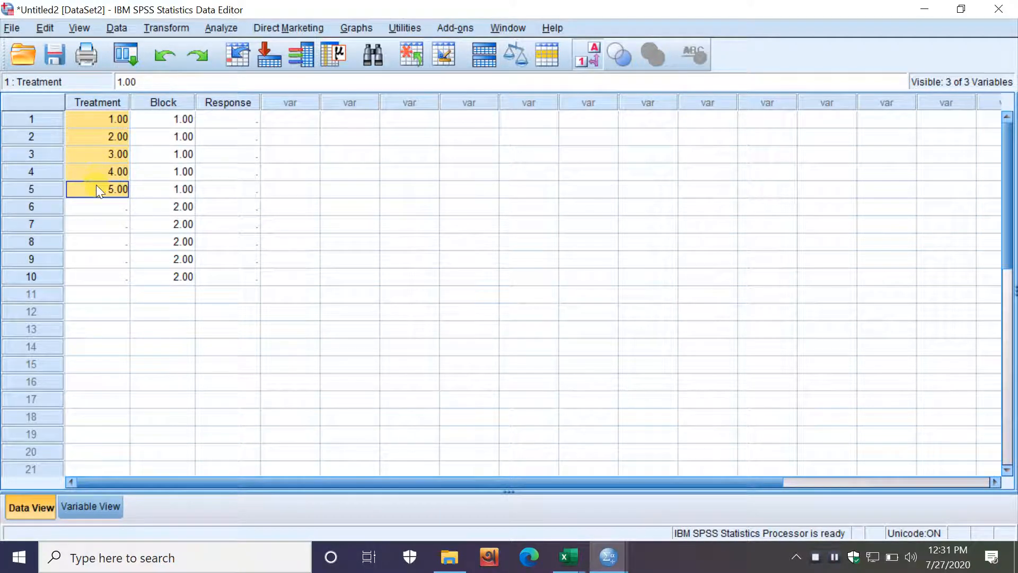
{"action": "left_click", "coordinate": [97, 206]}
{"action": "key", "text": "ctrl+v"}
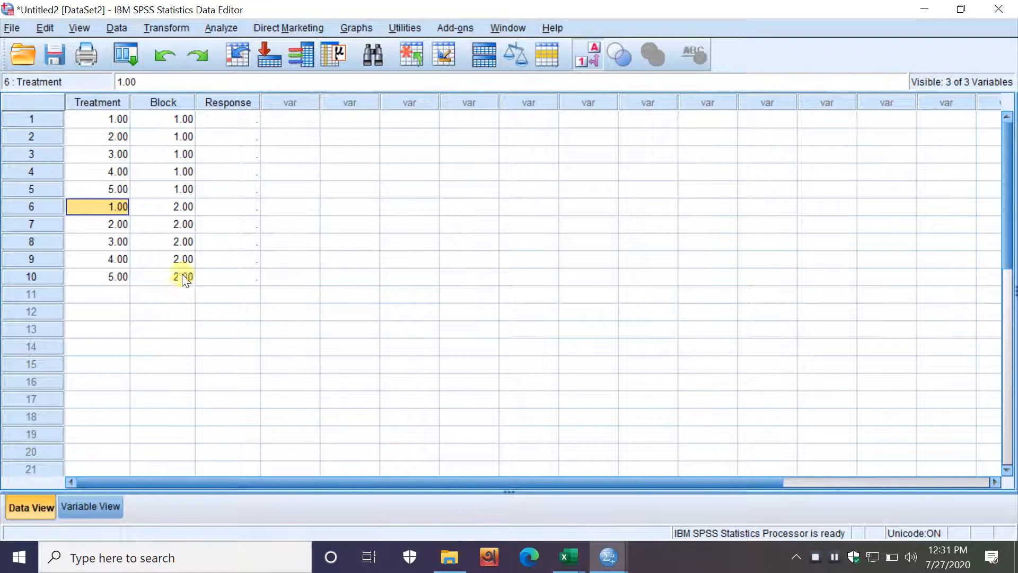
Enter block code 3 in rows 11 to 15 and paste the copied treatment codes 1 to 5 into the same rows
{"action": "left_click", "coordinate": [178, 295]}
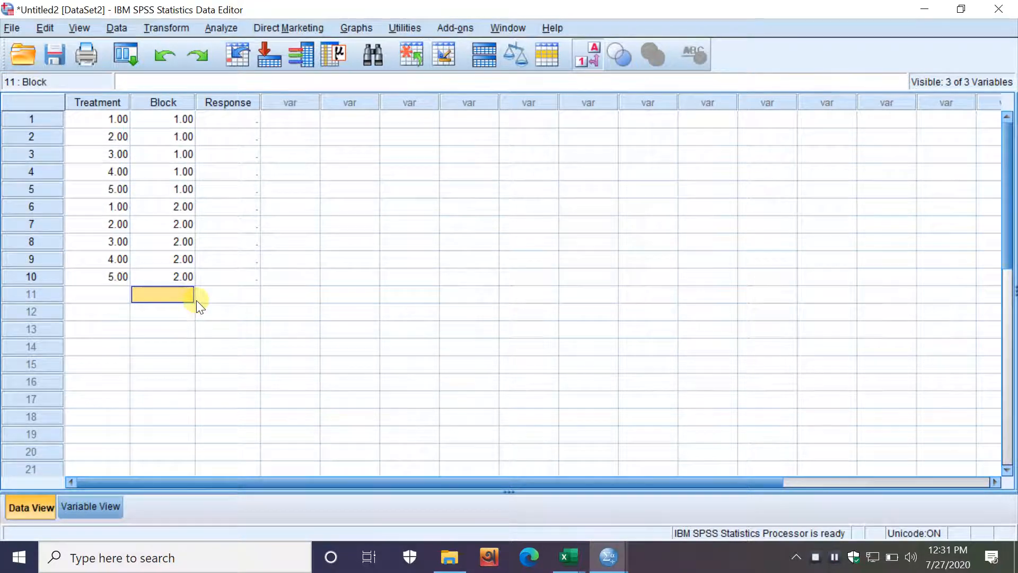
{"action": "type", "text": "3"}
{"action": "key", "text": "Return"}
{"action": "type", "text": "3"}
{"action": "key", "text": "Return"}
{"action": "type", "text": "3"}
{"action": "key", "text": "Return"}
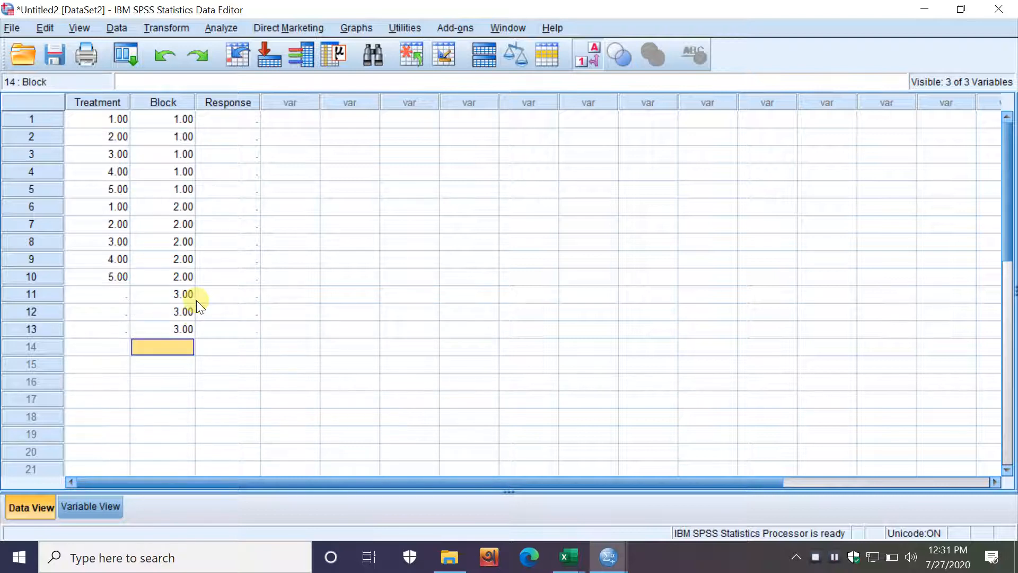
{"action": "type", "text": "3"}
{"action": "key", "text": "Return"}
{"action": "type", "text": "3"}
{"action": "key", "text": "Return"}
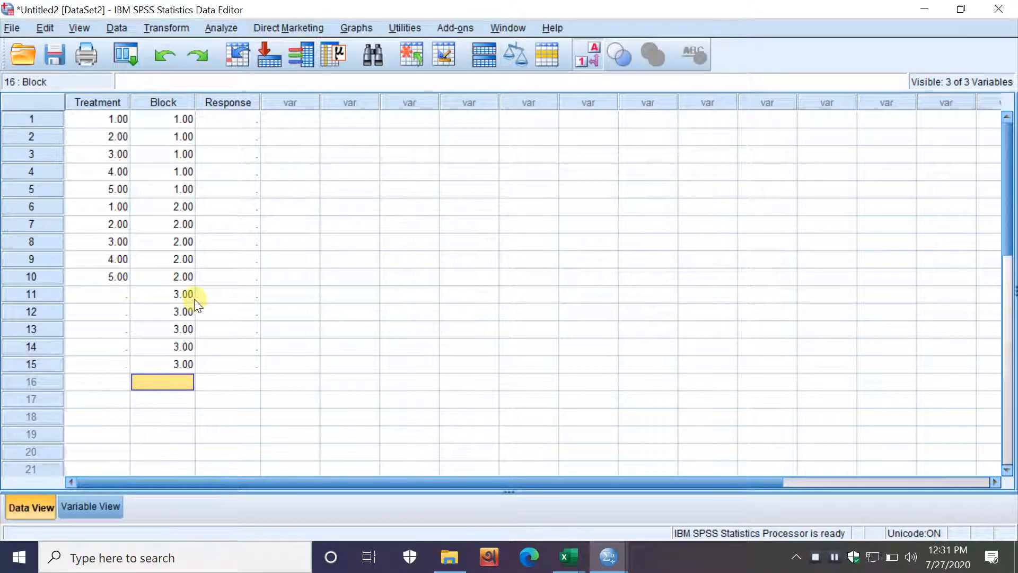
{"action": "left_click", "coordinate": [122, 294]}
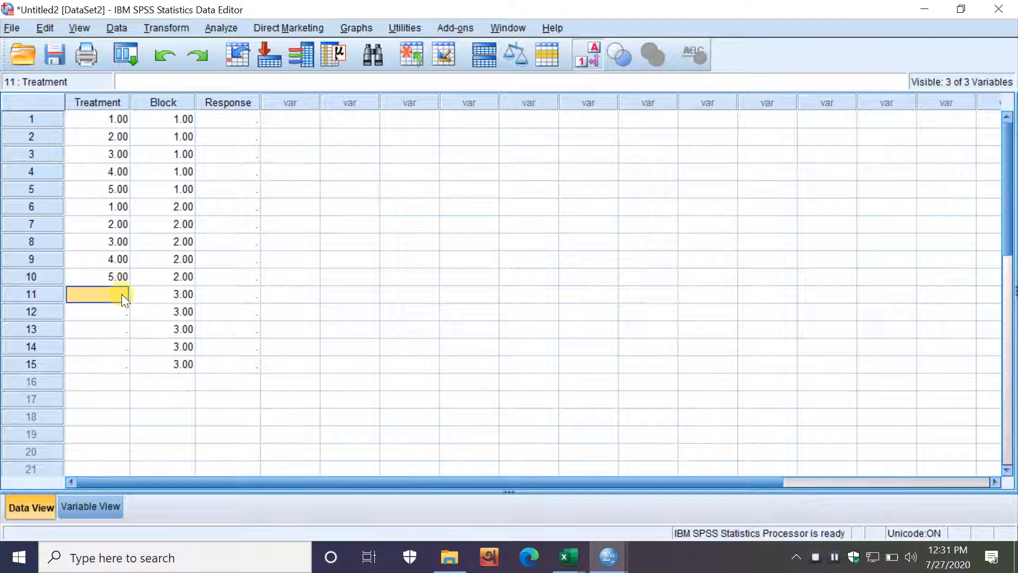
{"action": "key", "text": "ctrl+v"}
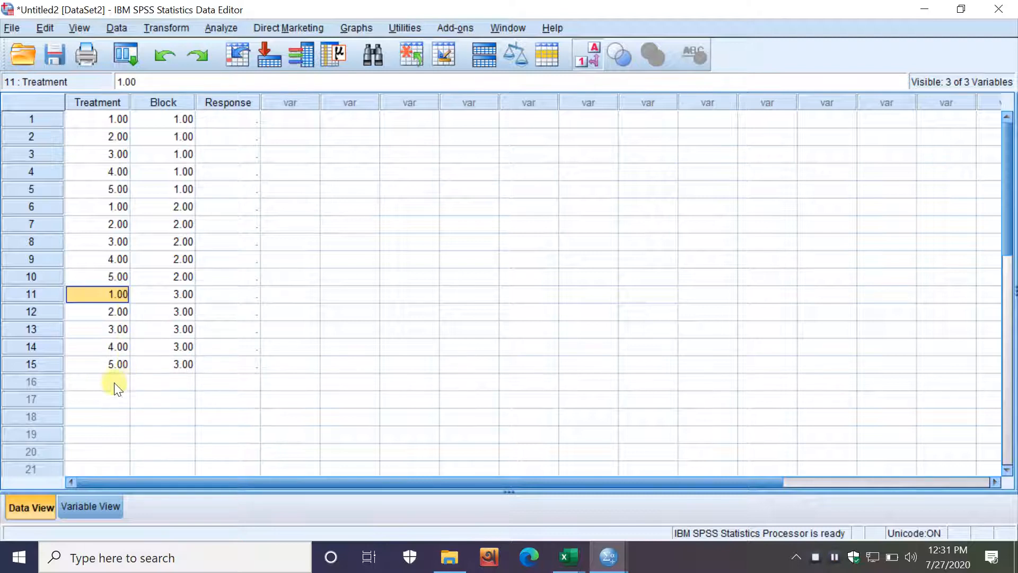
Recheck the Block 1 to Block 4 headings in the Excel workbook and switch back to the untitled SPSS dataset
{"action": "left_click", "coordinate": [579, 561]}
{"action": "left_click", "coordinate": [675, 467]}
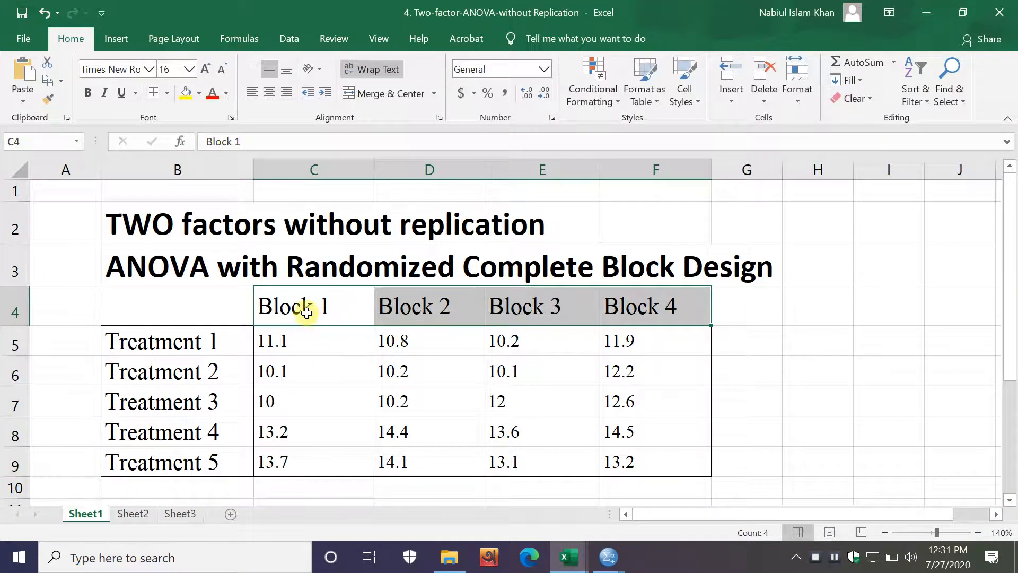
{"action": "left_click_drag", "start_coordinate": [306, 313], "coordinate": [652, 311]}
{"action": "left_click", "coordinate": [608, 557]}
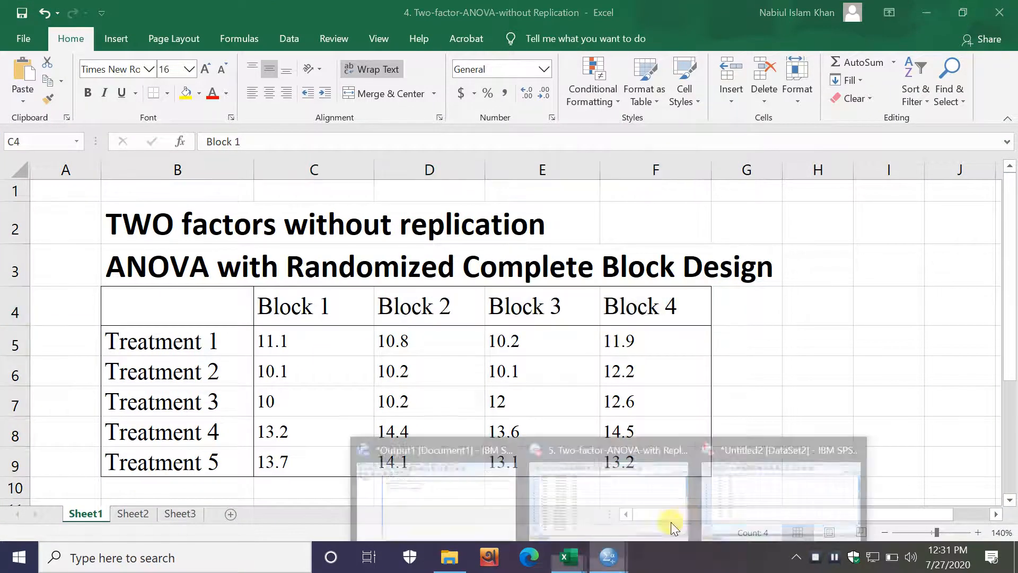
{"action": "left_click", "coordinate": [750, 497]}
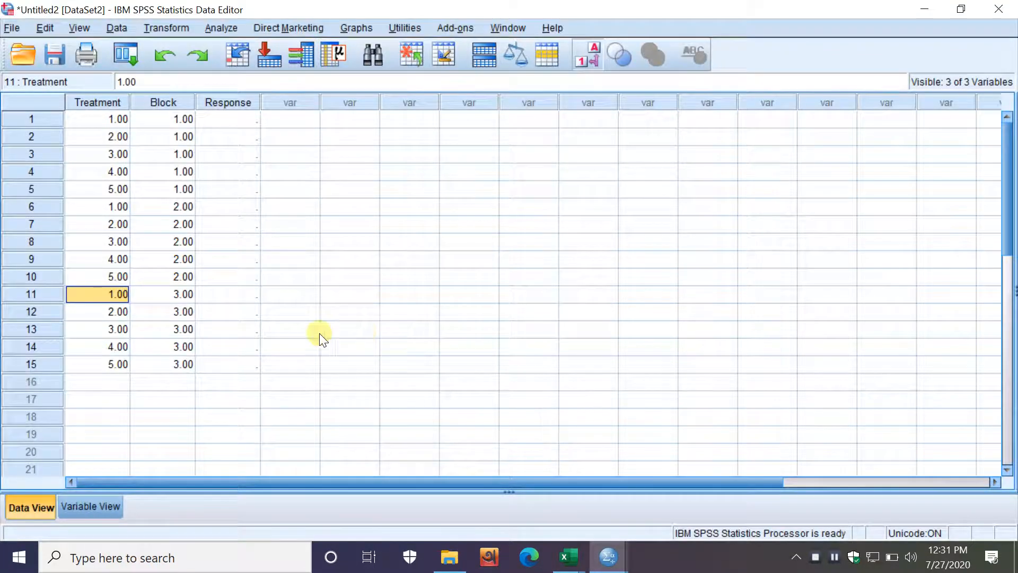
Enter block code 4 in rows 16 to 20 and paste the copied treatment codes 1 to 5 into the same rows
{"action": "left_click", "coordinate": [176, 378]}
{"action": "type", "text": "4"}
{"action": "key", "text": "Return"}
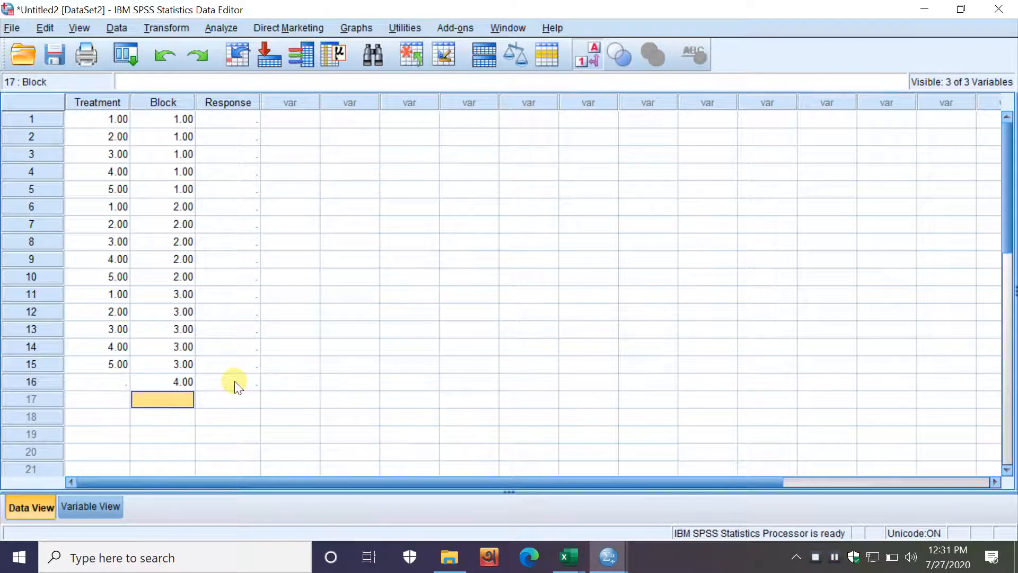
{"action": "type", "text": "4"}
{"action": "key", "text": "Return"}
{"action": "type", "text": "4"}
{"action": "key", "text": "Return"}
{"action": "type", "text": "4"}
{"action": "key", "text": "Return"}
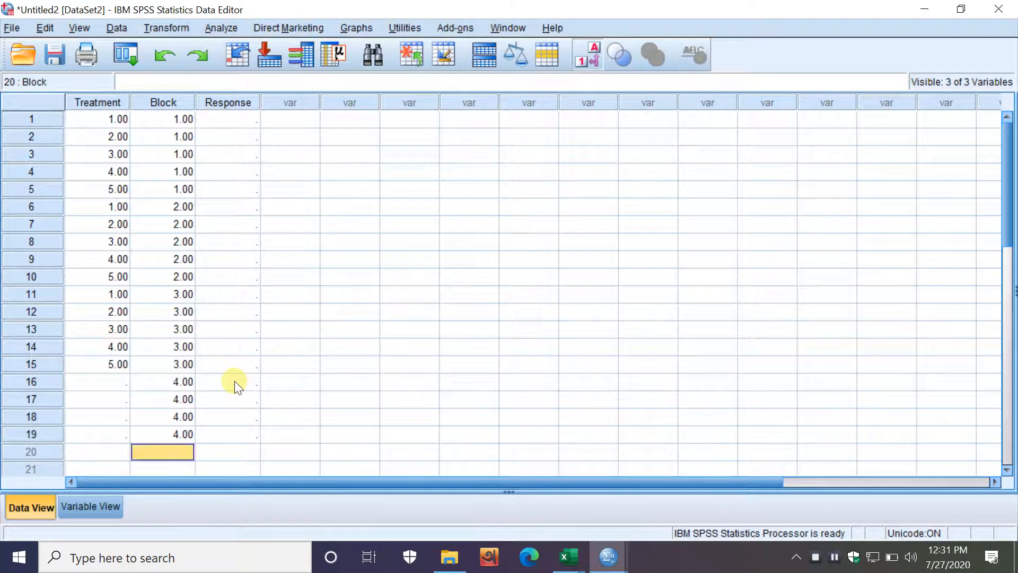
{"action": "type", "text": "4"}
{"action": "key", "text": "Return"}
{"action": "left_click", "coordinate": [117, 378]}
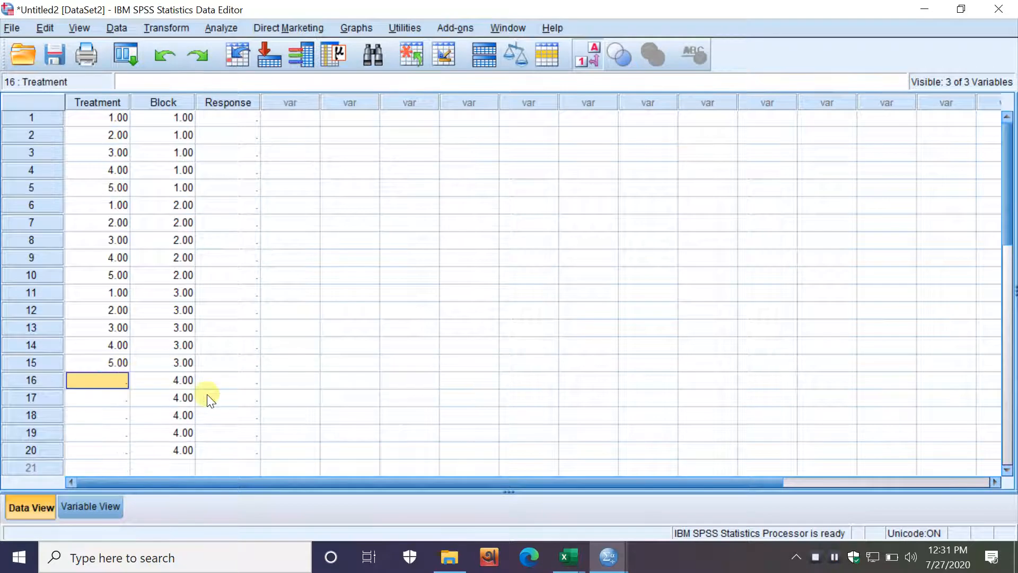
{"action": "key", "text": "ctrl+v"}
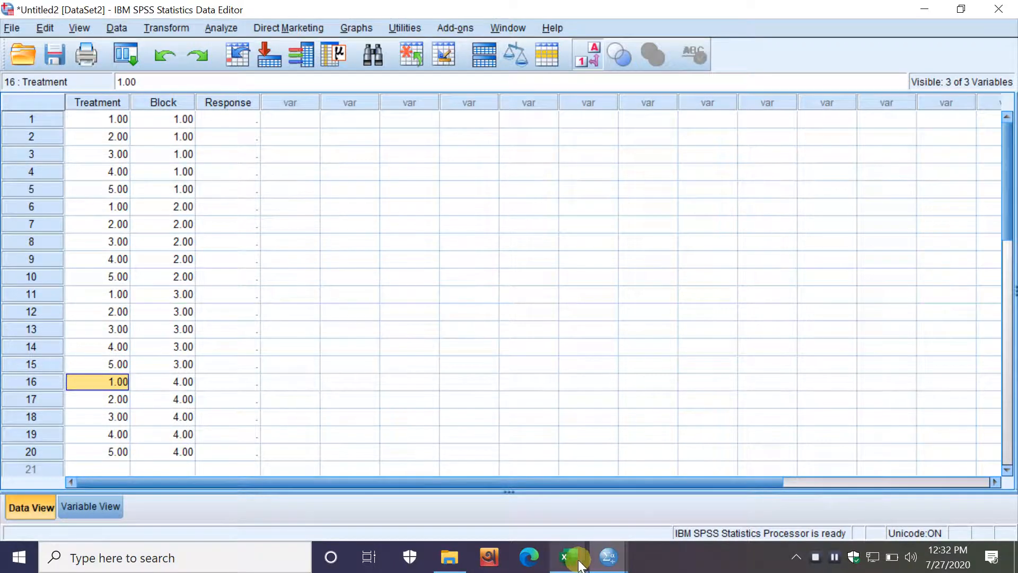
Copy the five Block 1 values from C5 to C9 of the Excel workbook into Response rows 1 to 5 of the untitled SPSS dataset
{"action": "mouse_move", "coordinate": [579, 567]}
{"action": "left_click", "coordinate": [650, 485]}
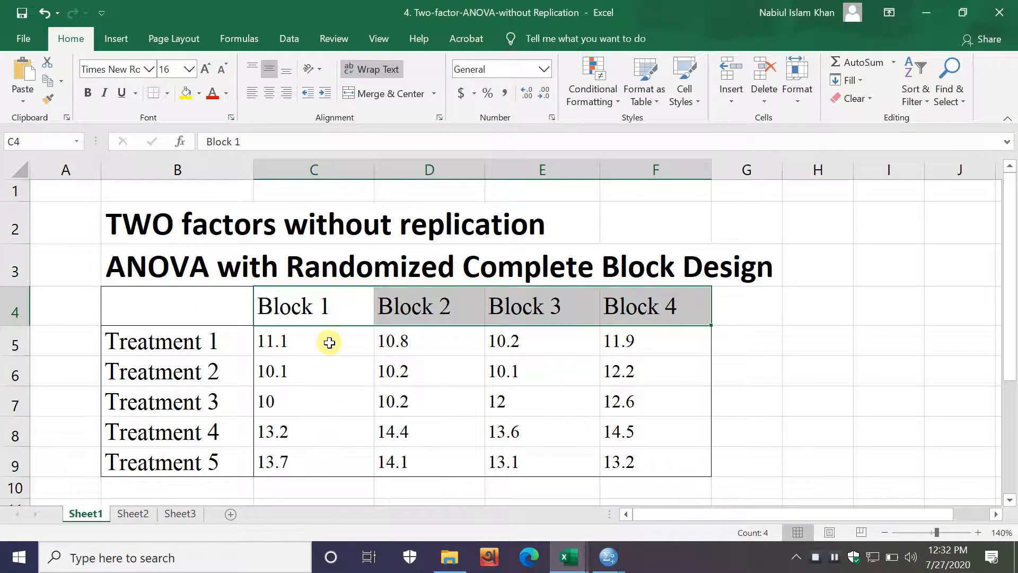
{"action": "left_click_drag", "start_coordinate": [329, 341], "coordinate": [332, 461]}
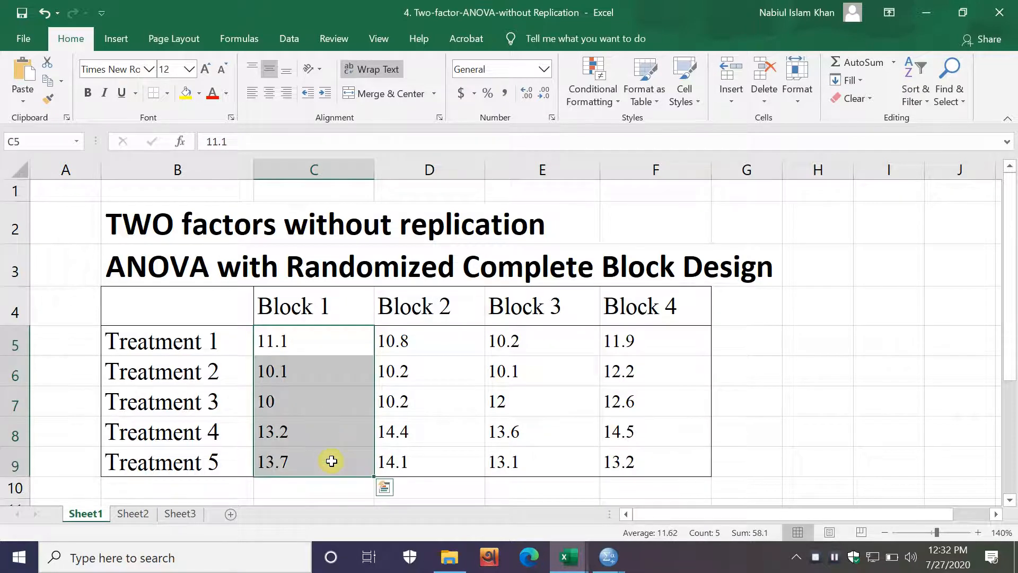
{"action": "key", "text": "ctrl+c"}
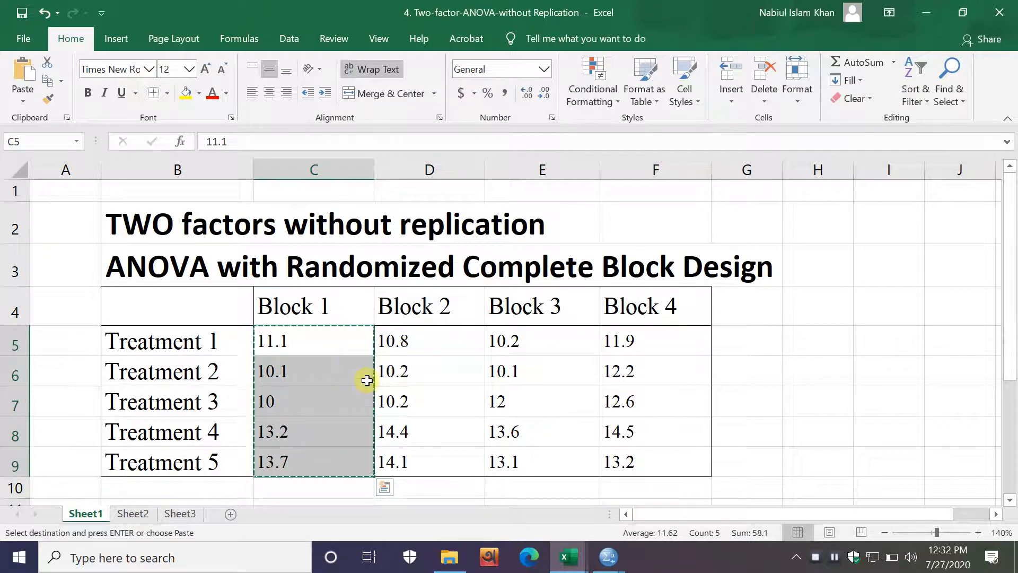
{"action": "mouse_move", "coordinate": [601, 561]}
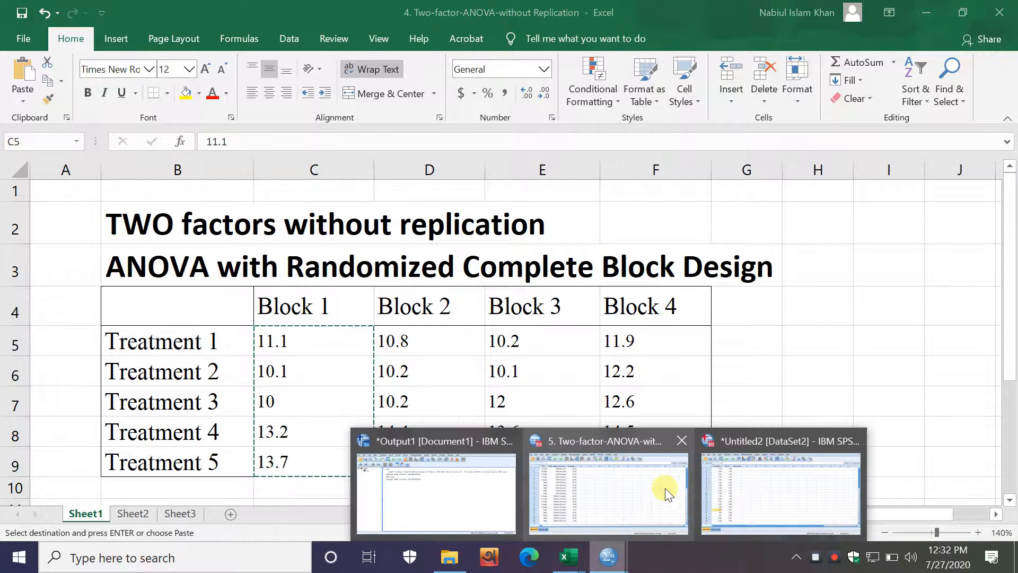
{"action": "left_click", "coordinate": [762, 496]}
{"action": "left_click", "coordinate": [238, 121]}
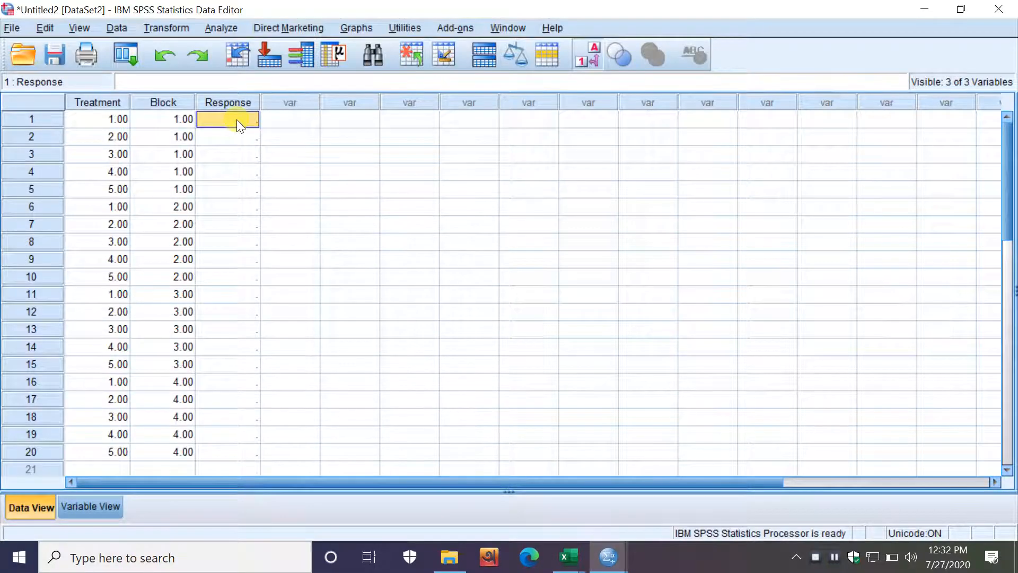
{"action": "key", "text": "ctrl+v"}
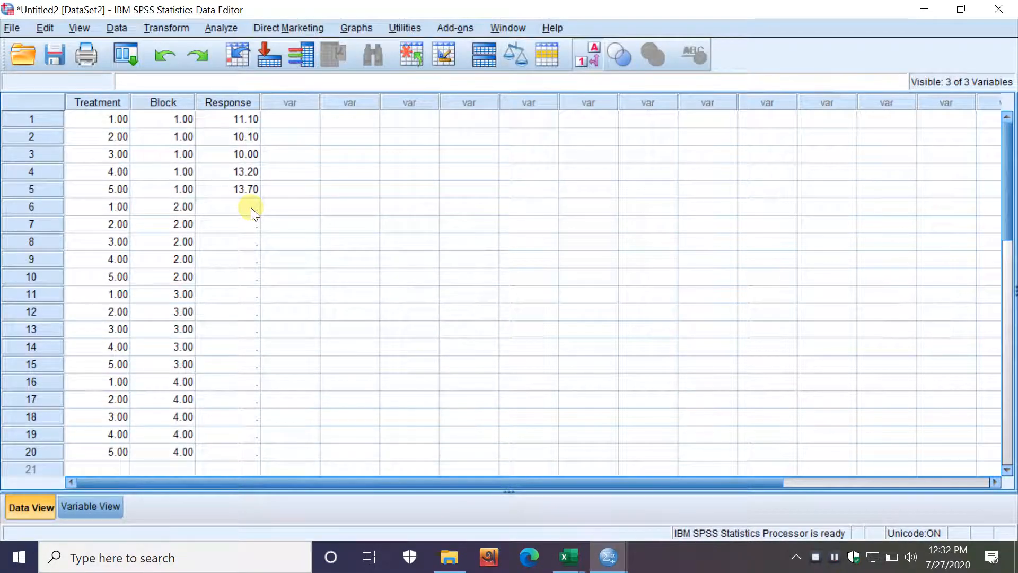
Select Response row 6 as the paste target and copy the Block 2 values in cells D5 to D9 of the Excel workbook
{"action": "left_click", "coordinate": [248, 212]}
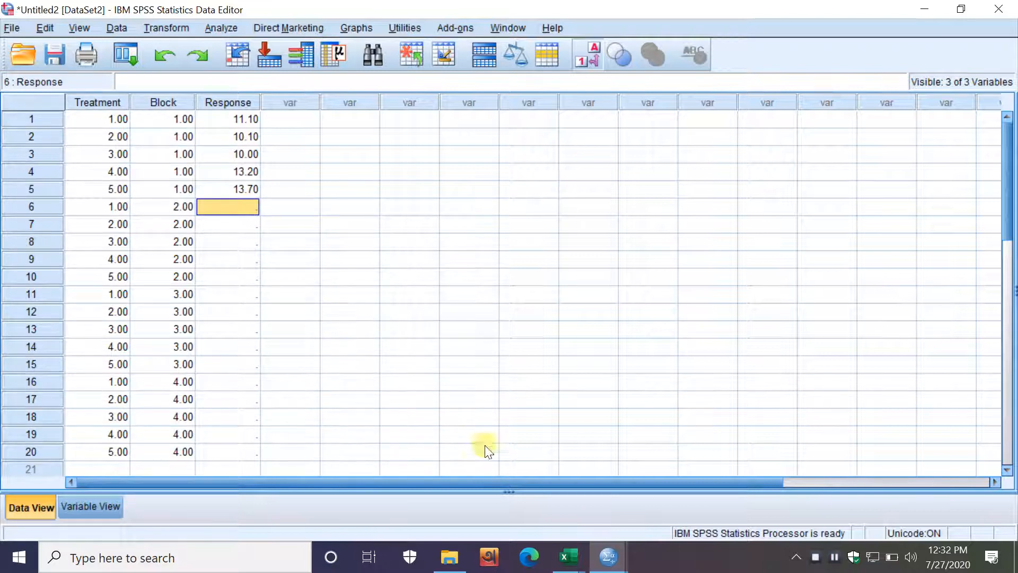
{"action": "mouse_move", "coordinate": [568, 557]}
{"action": "left_click", "coordinate": [654, 489]}
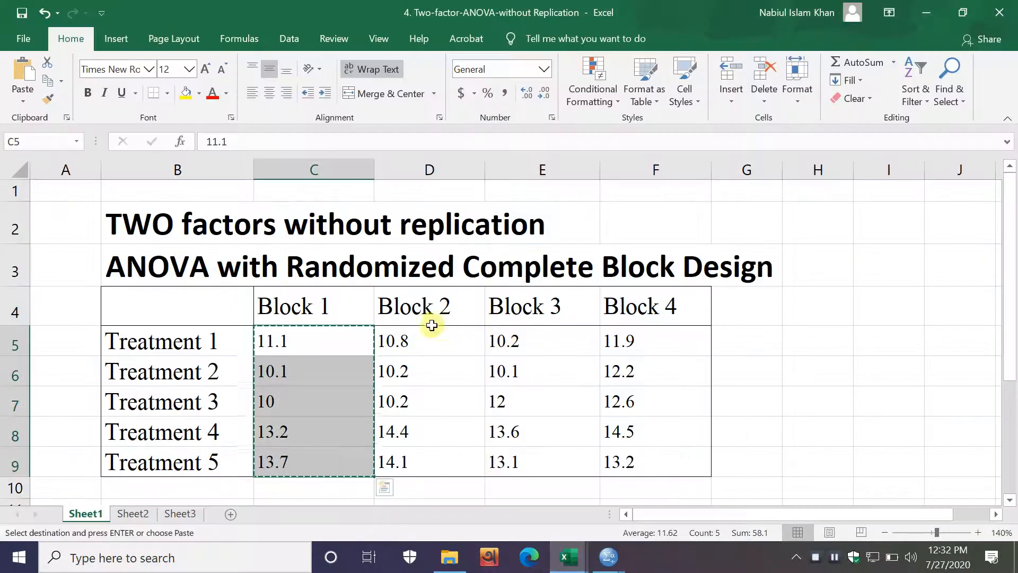
{"action": "left_click_drag", "start_coordinate": [433, 338], "coordinate": [439, 460]}
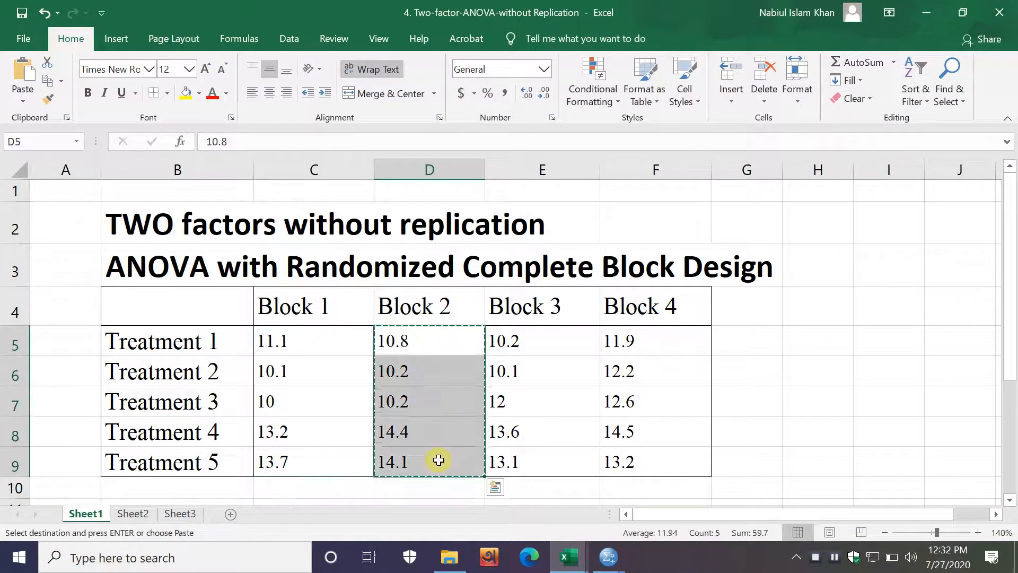
Switch to the SPSS dataset 5. Two-factor-ANOVA-with Replication-SPSS.sav and close it
{"action": "mouse_move", "coordinate": [608, 556]}
{"action": "left_click", "coordinate": [675, 495]}
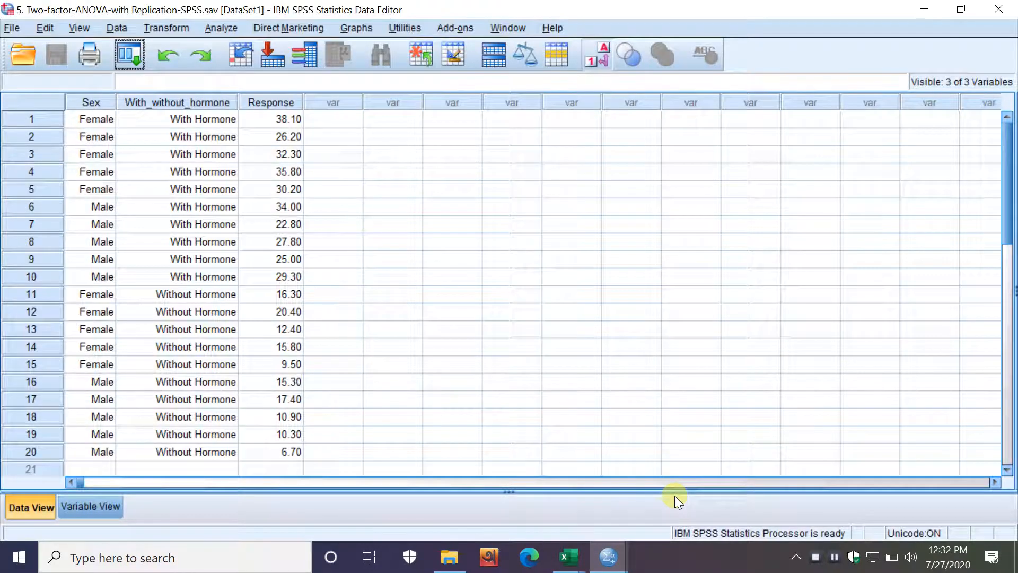
{"action": "left_click", "coordinate": [1002, 12]}
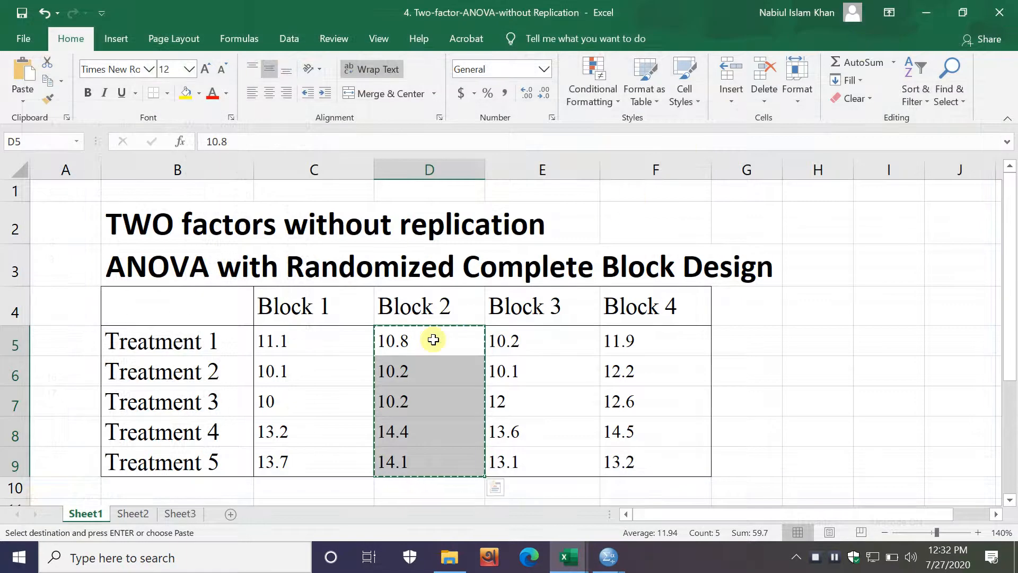
Switch to the untitled SPSS dataset and paste the copied Block 2 values into Response rows 6 to 10
{"action": "mouse_move", "coordinate": [608, 557]}
{"action": "left_click", "coordinate": [672, 514]}
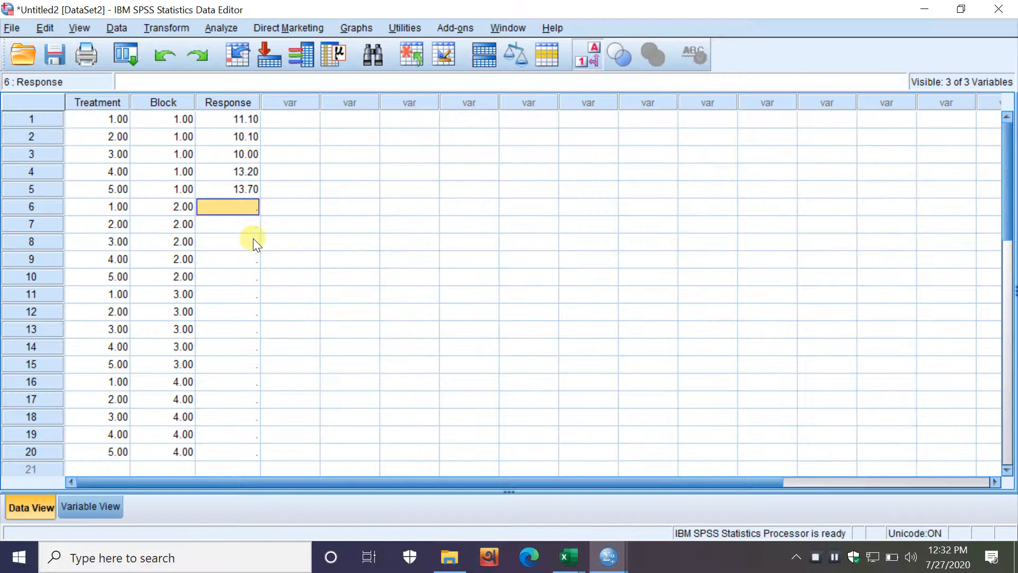
{"action": "key", "text": "ctrl+v"}
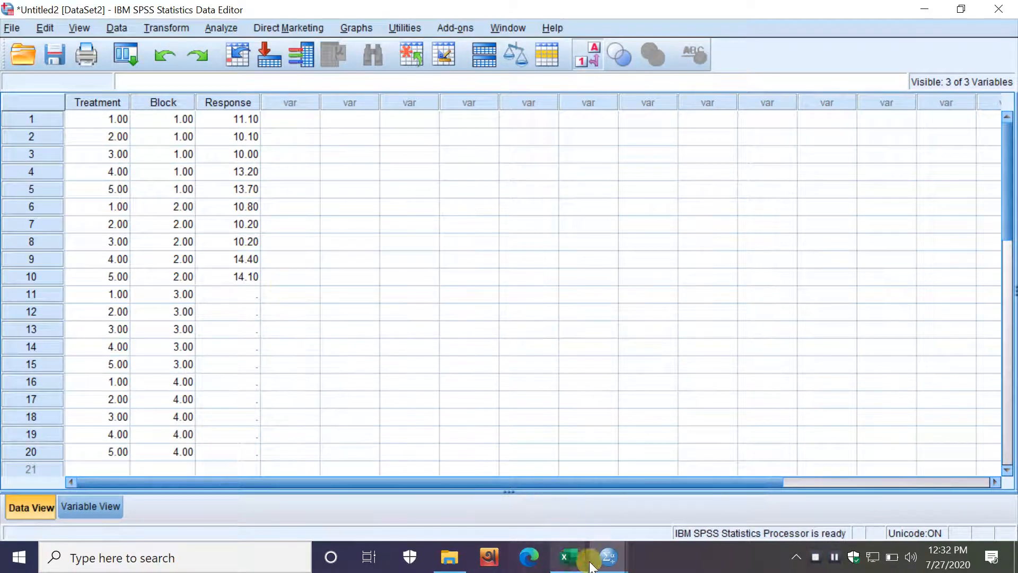
Copy the Block 3 values from E5 to E9 of the Excel workbook into Response rows 11 to 15 of the untitled SPSS dataset
{"action": "mouse_move", "coordinate": [568, 556]}
{"action": "left_click", "coordinate": [635, 503]}
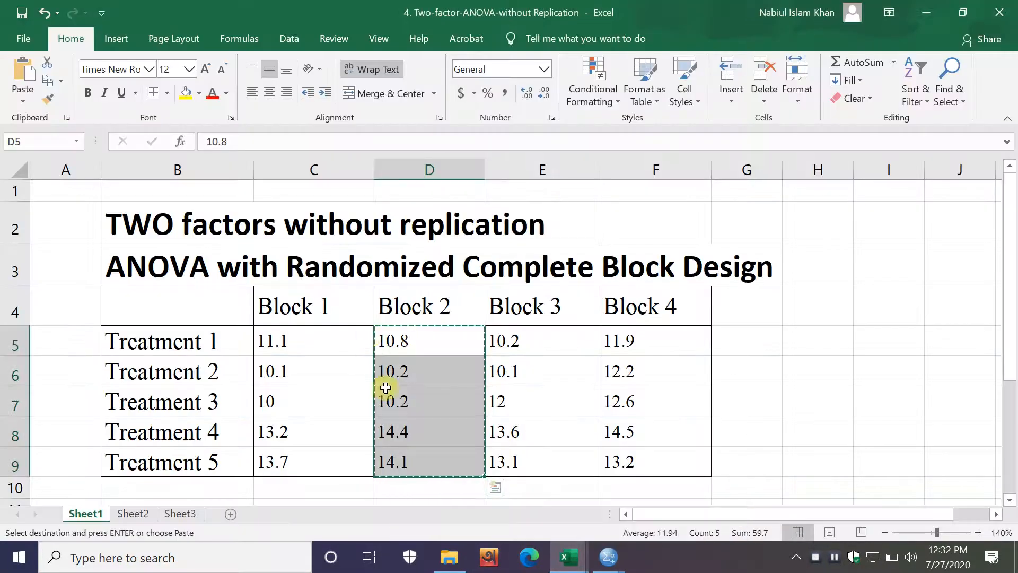
{"action": "left_click_drag", "start_coordinate": [536, 341], "coordinate": [534, 457]}
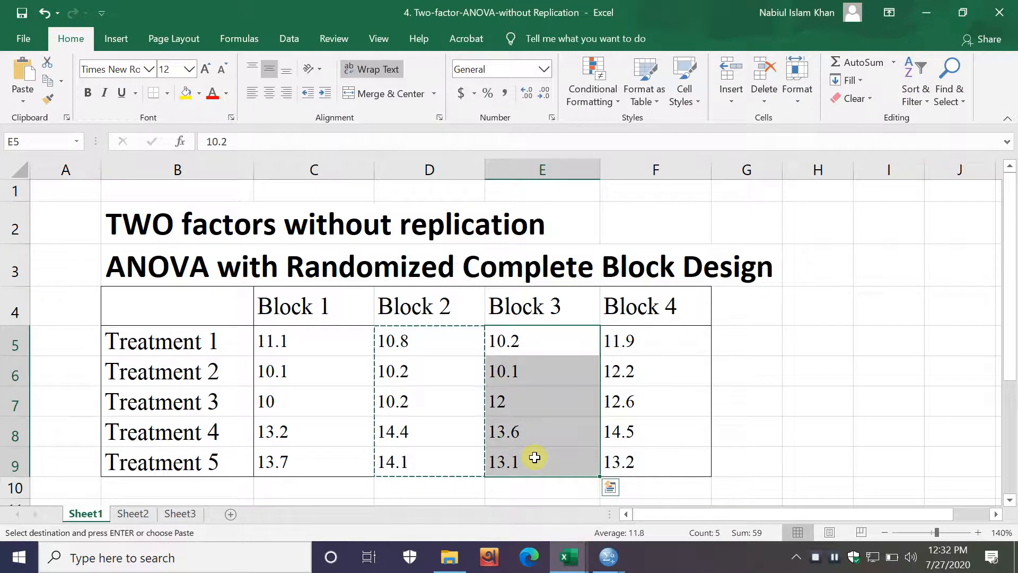
{"action": "key", "text": "ctrl+c"}
{"action": "left_click", "coordinate": [927, 12]}
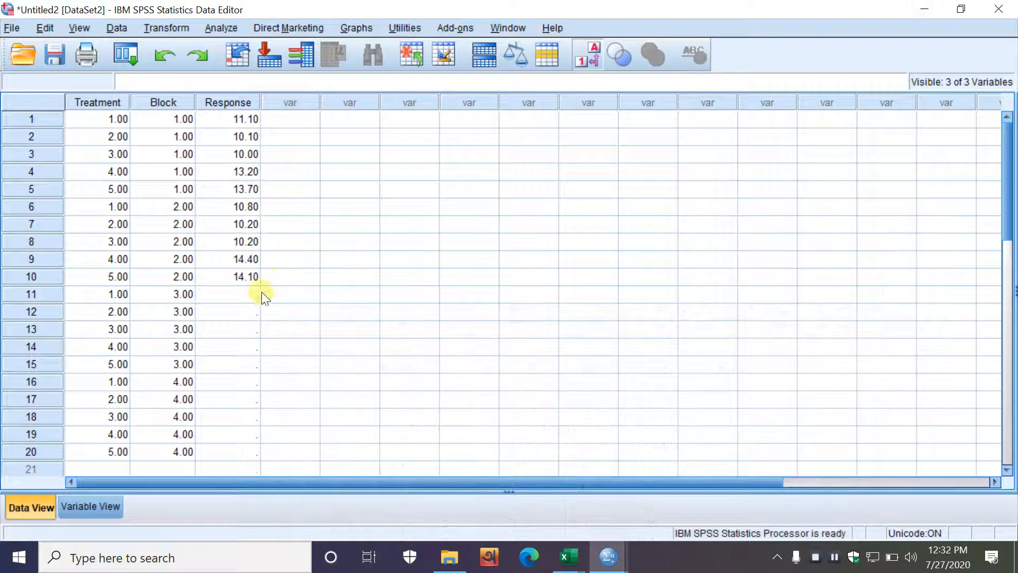
{"action": "left_click", "coordinate": [236, 294]}
{"action": "key", "text": "ctrl+v"}
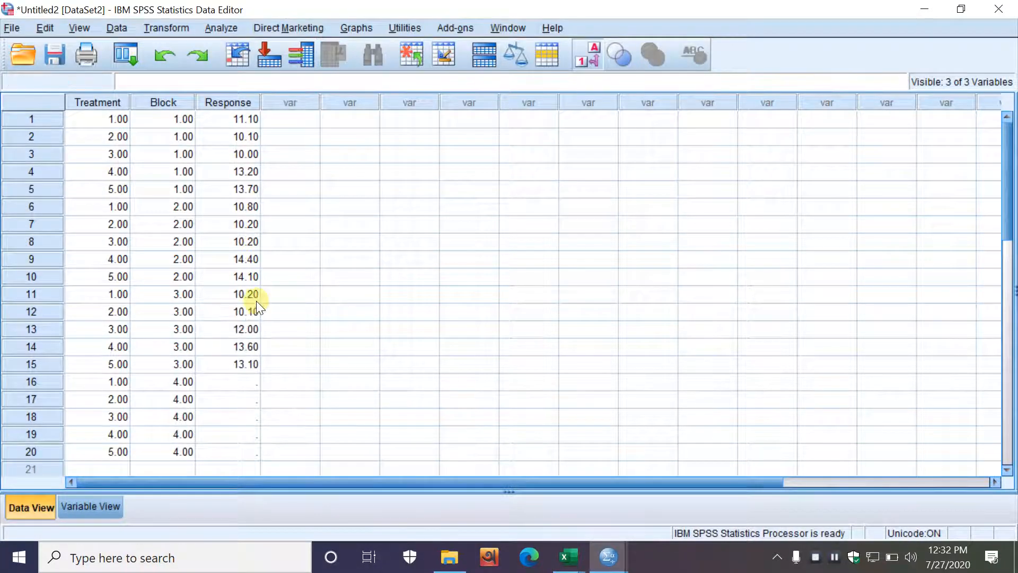
Copy the Block 4 values from F5 to F9 of the Excel workbook into Response rows 16 to 20 of the untitled SPSS dataset
{"action": "mouse_move", "coordinate": [569, 556]}
{"action": "left_click", "coordinate": [652, 493]}
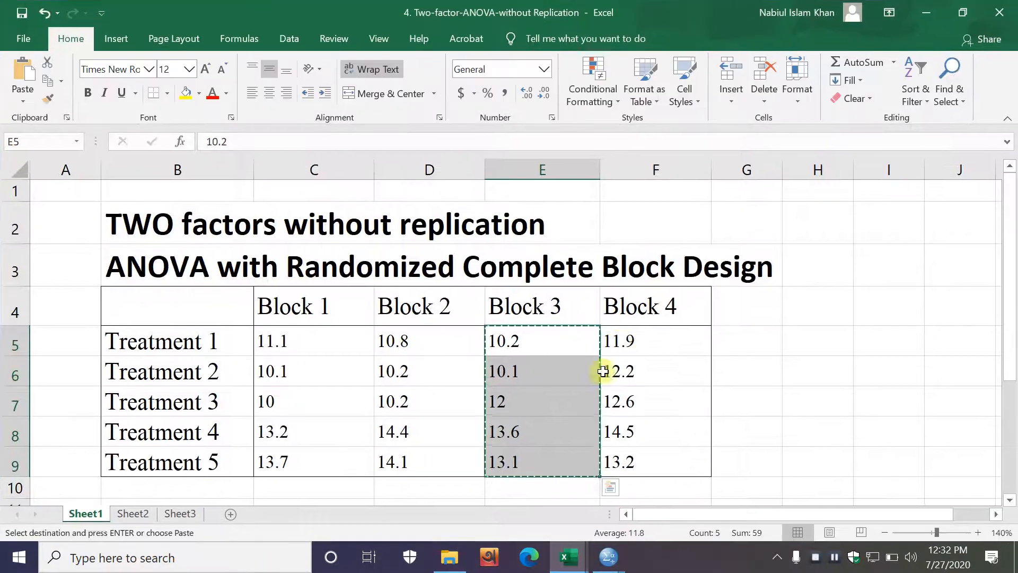
{"action": "left_click_drag", "start_coordinate": [639, 356], "coordinate": [647, 457]}
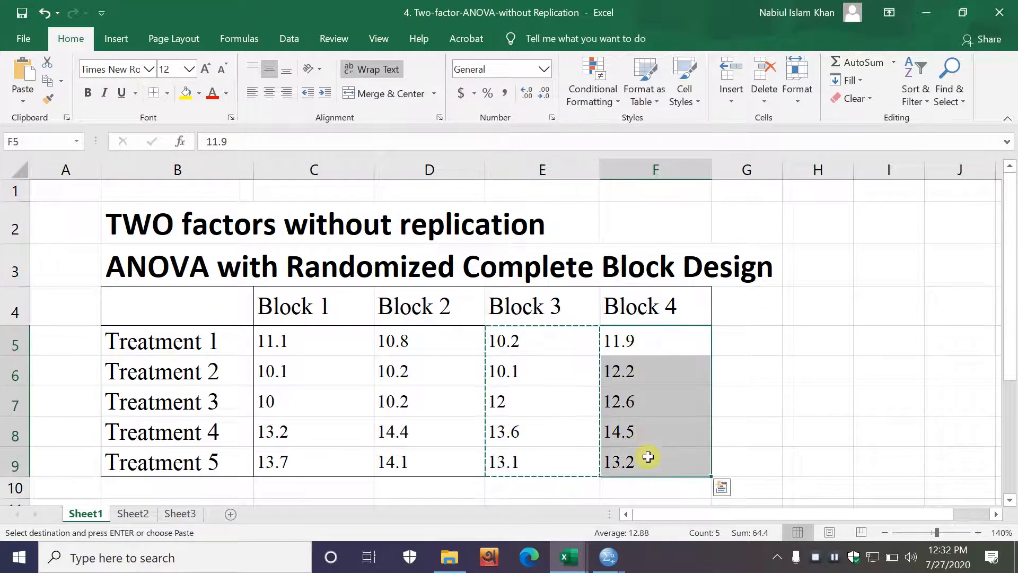
{"action": "key", "text": "ctrl+c"}
{"action": "left_click", "coordinate": [927, 12]}
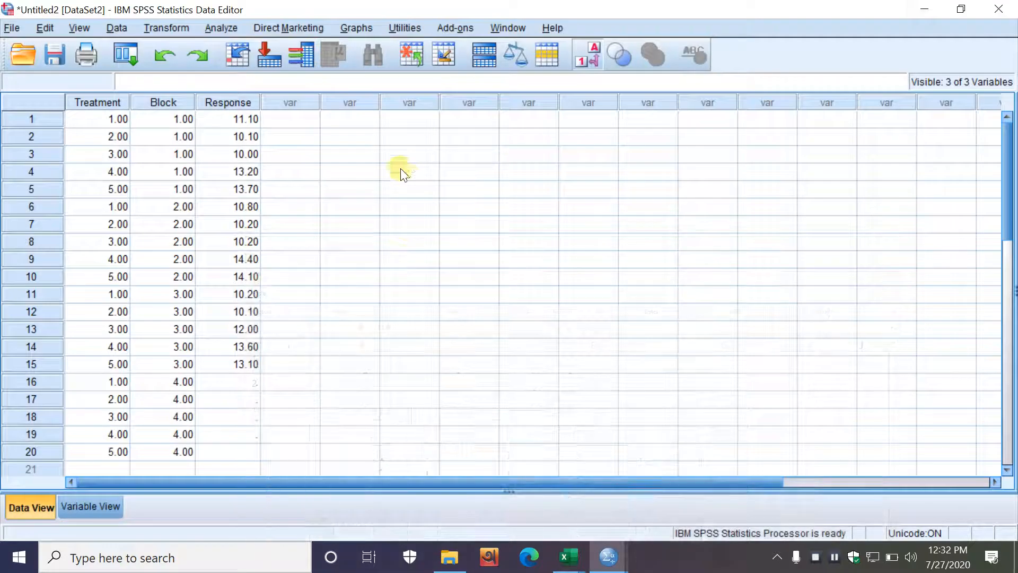
{"action": "left_click", "coordinate": [225, 383]}
{"action": "key", "text": "ctrl+v"}
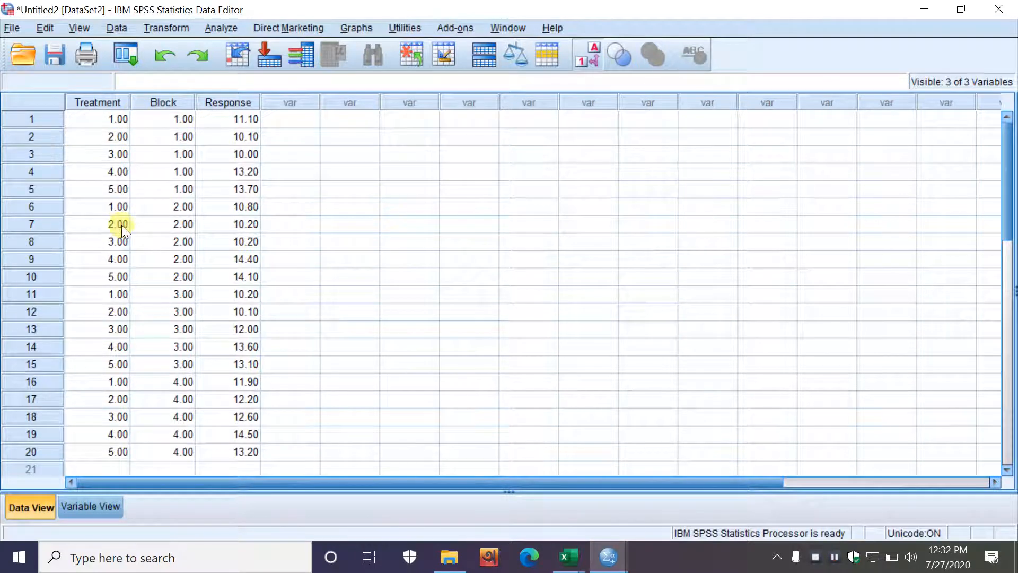
Examine the numeric codes in the Treatment and Block columns
{"action": "left_click", "coordinate": [107, 103]}
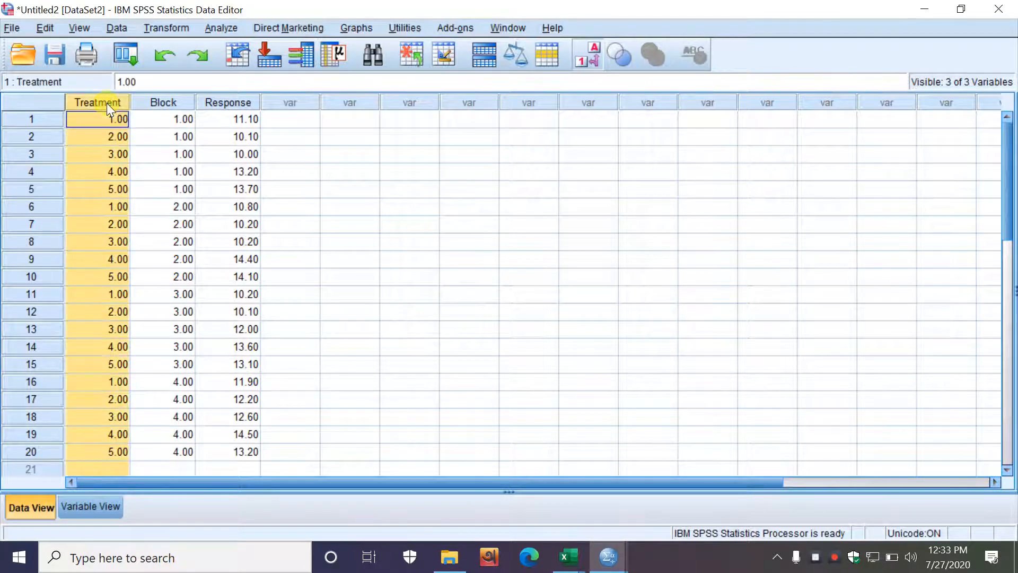
{"action": "left_click", "coordinate": [173, 102]}
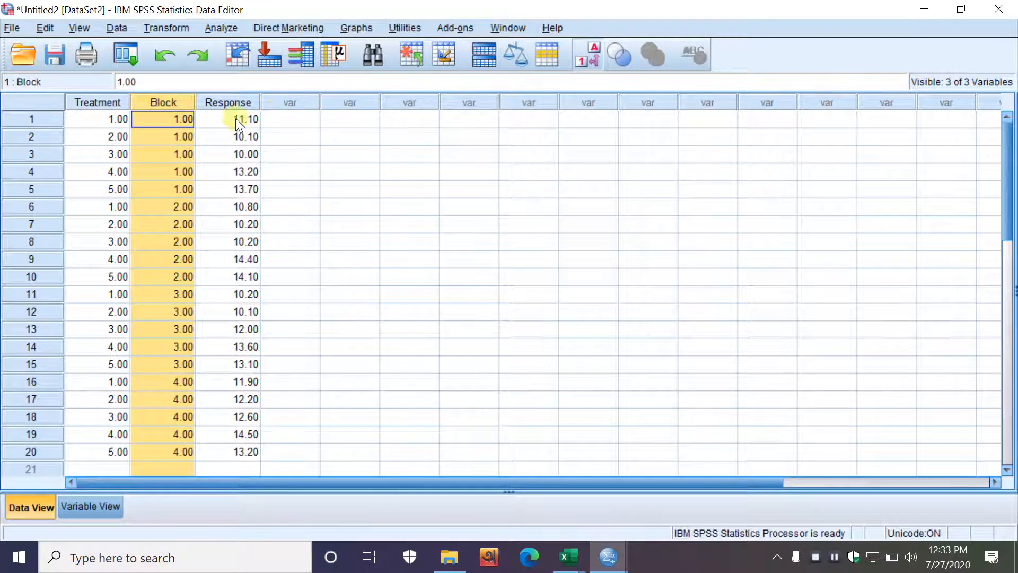
{"action": "left_click", "coordinate": [93, 100]}
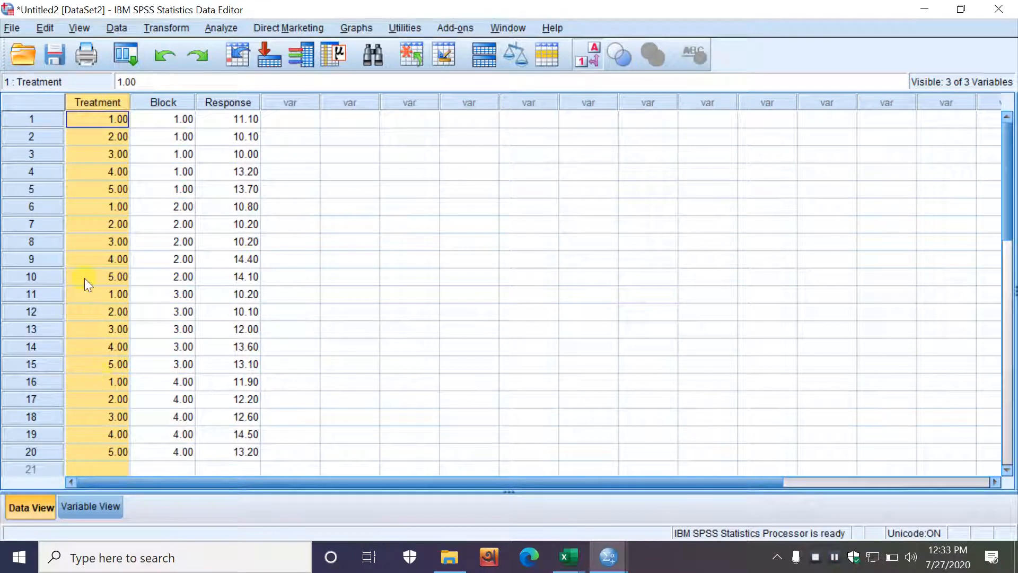
{"action": "mouse_move", "coordinate": [103, 98]}
{"action": "left_mouse_down"}
{"action": "mouse_move", "coordinate": [154, 106]}
{"action": "mouse_move", "coordinate": [114, 99]}
{"action": "left_mouse_up"}
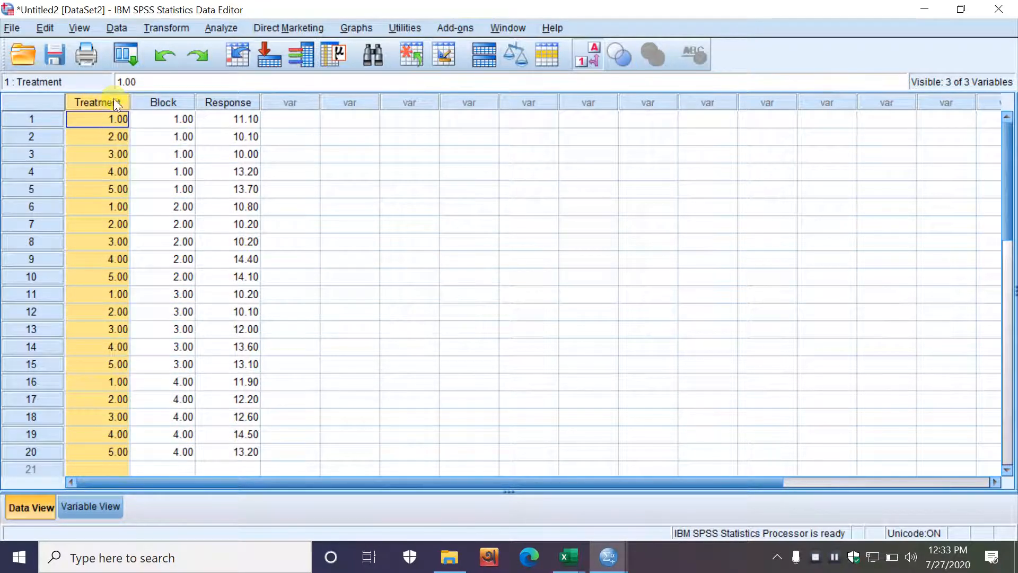
Open the value labels of the Treatment variable and add the label Treatment 1 for value 1
{"action": "left_click", "coordinate": [84, 505]}
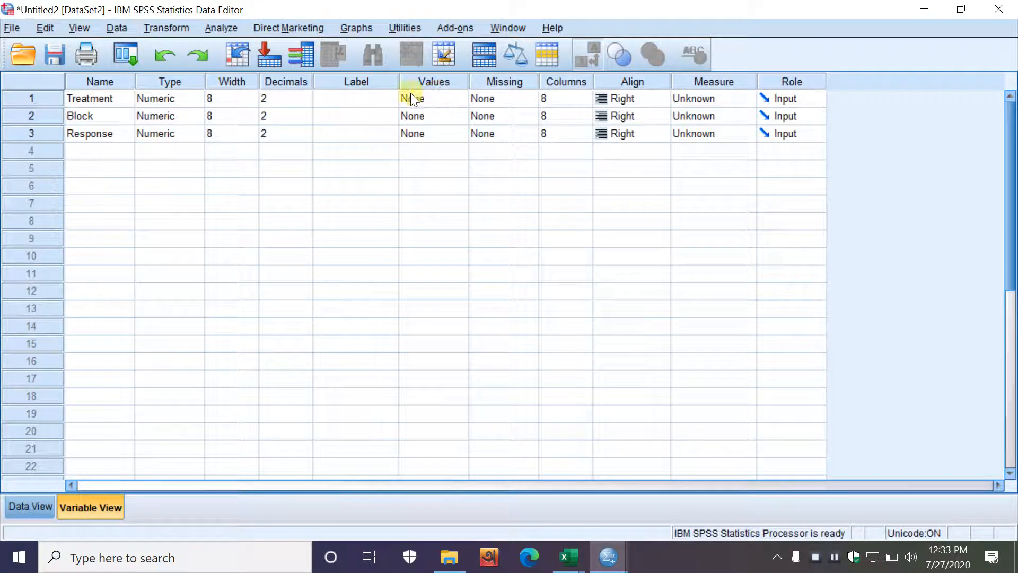
{"action": "left_click", "coordinate": [443, 99]}
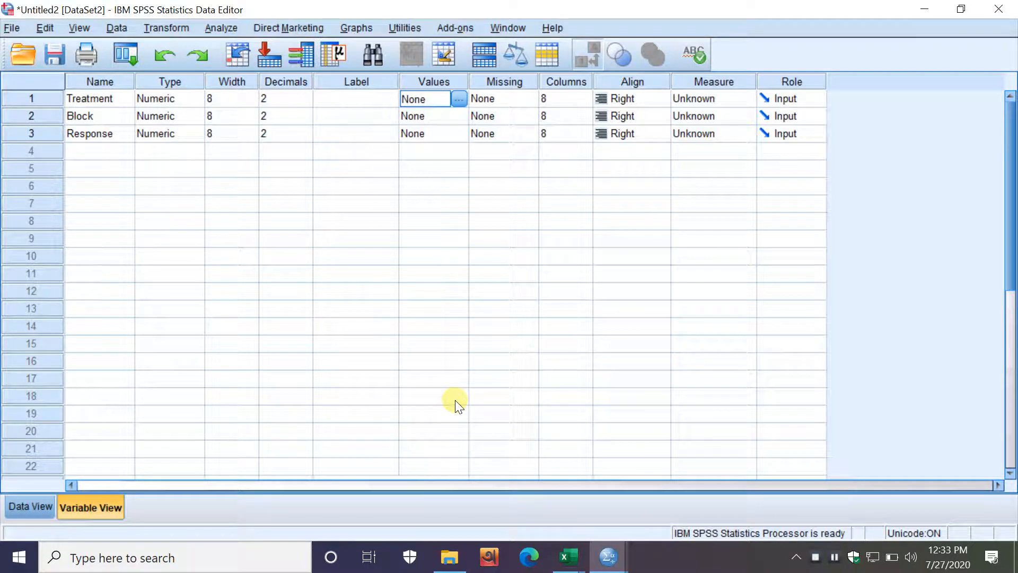
{"action": "key", "text": "super+plus"}
{"action": "key", "text": "super+plus"}
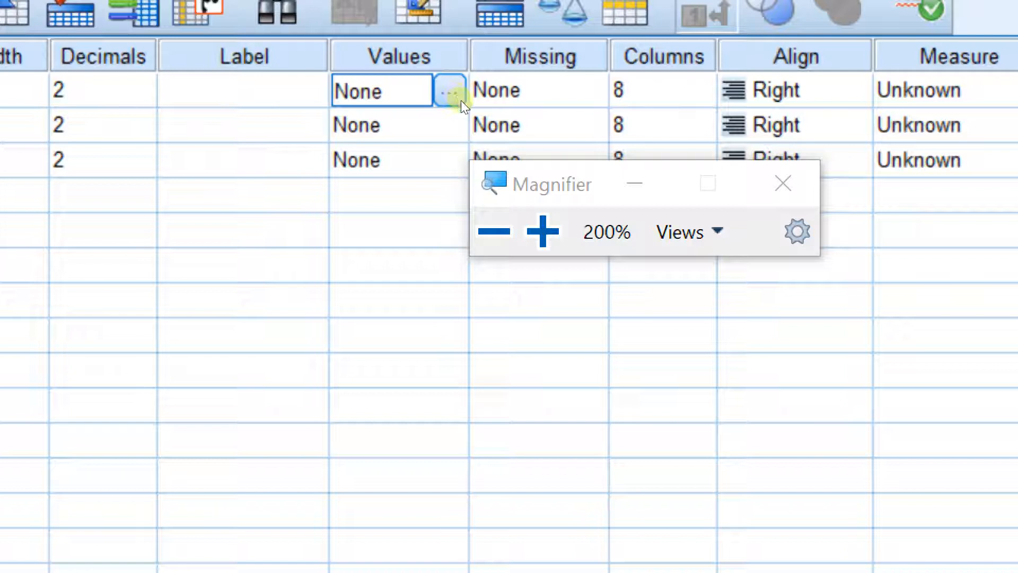
{"action": "left_click", "coordinate": [450, 92]}
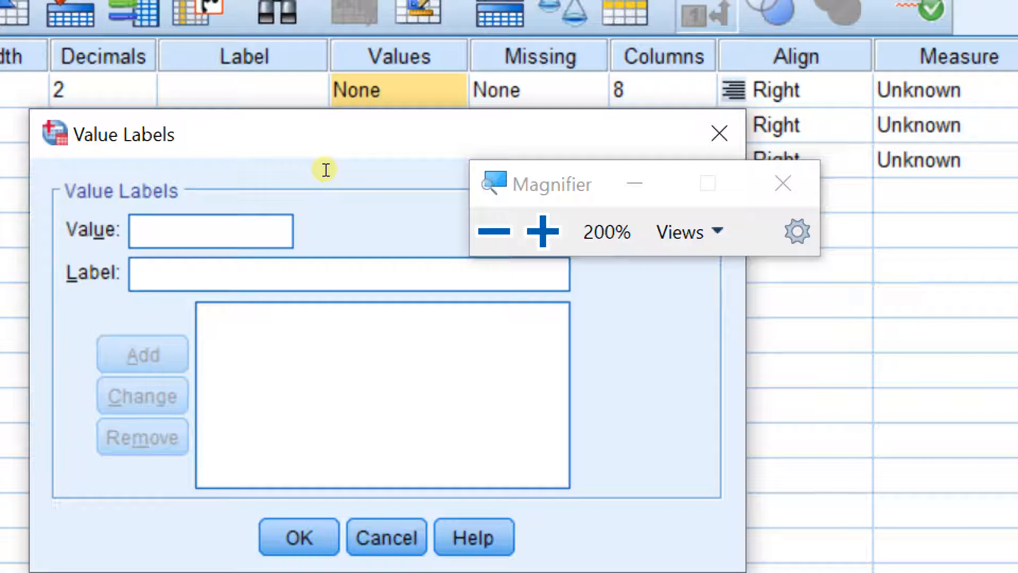
{"action": "type", "text": "1"}
{"action": "key", "text": "Tab"}
{"action": "type", "text": "Treat"}
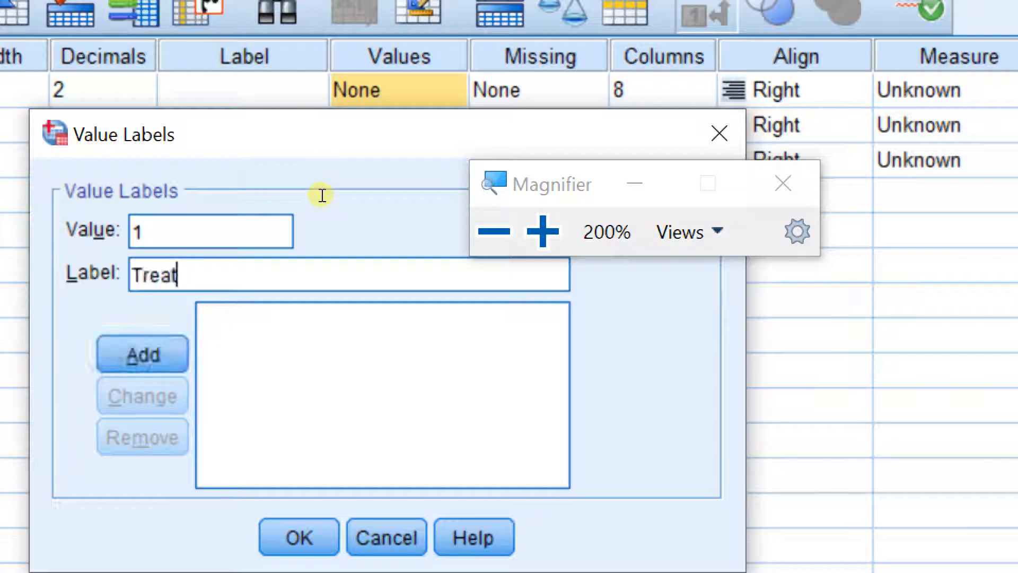
{"action": "type", "text": "ment"}
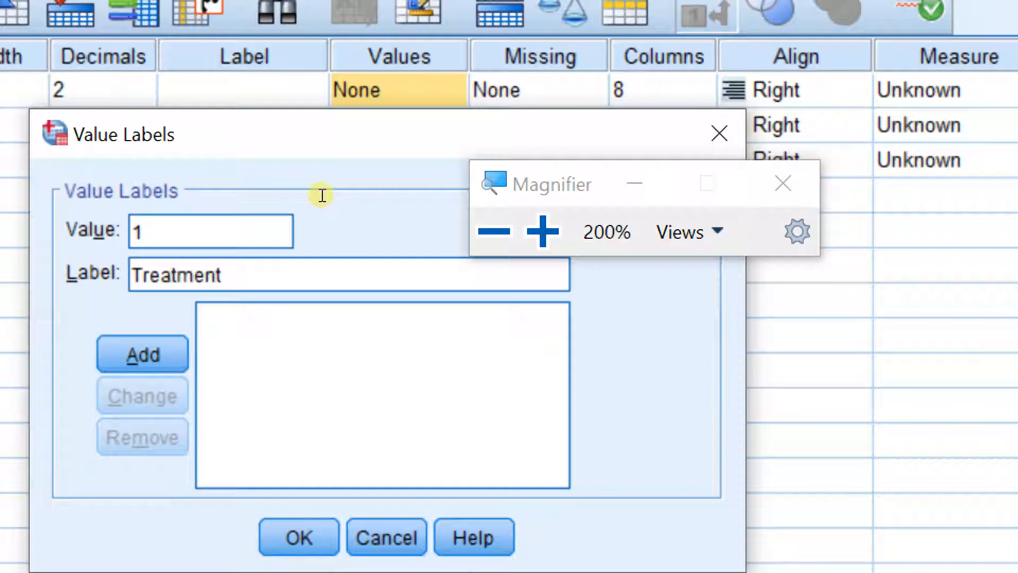
{"action": "type", "text": " 1"}
{"action": "key", "text": "Return"}
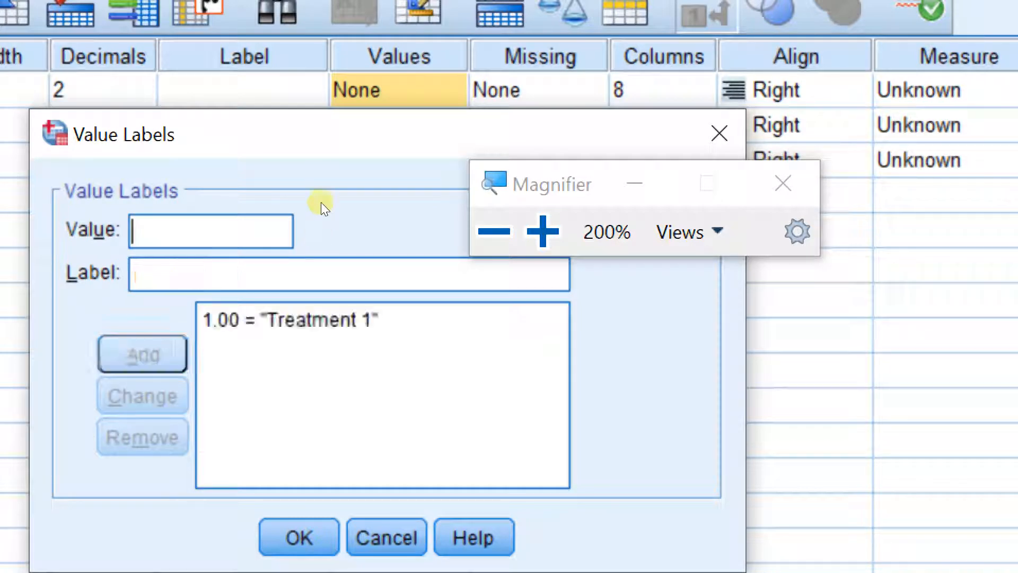
Add the label Treatment 2 for value 2 and copy its word Treatment with the trailing space for reuse
{"action": "type", "text": "2"}
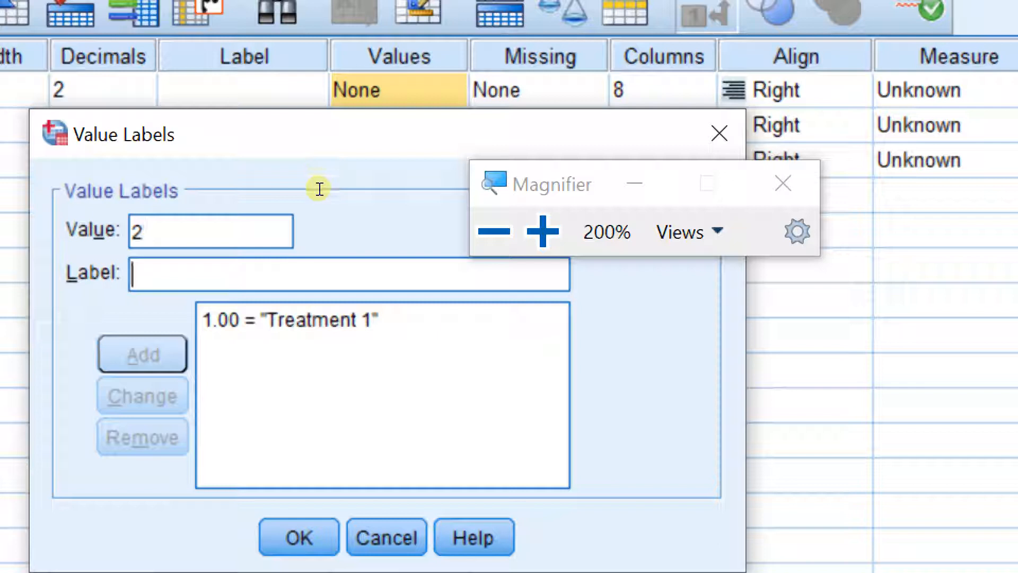
{"action": "type", "text": "Tre"}
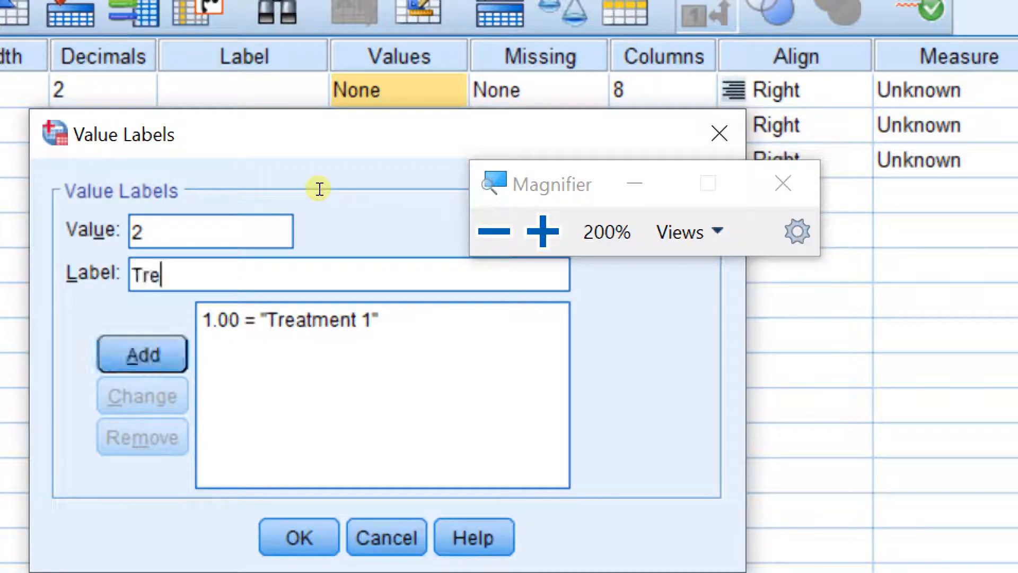
{"action": "type", "text": "atment 2"}
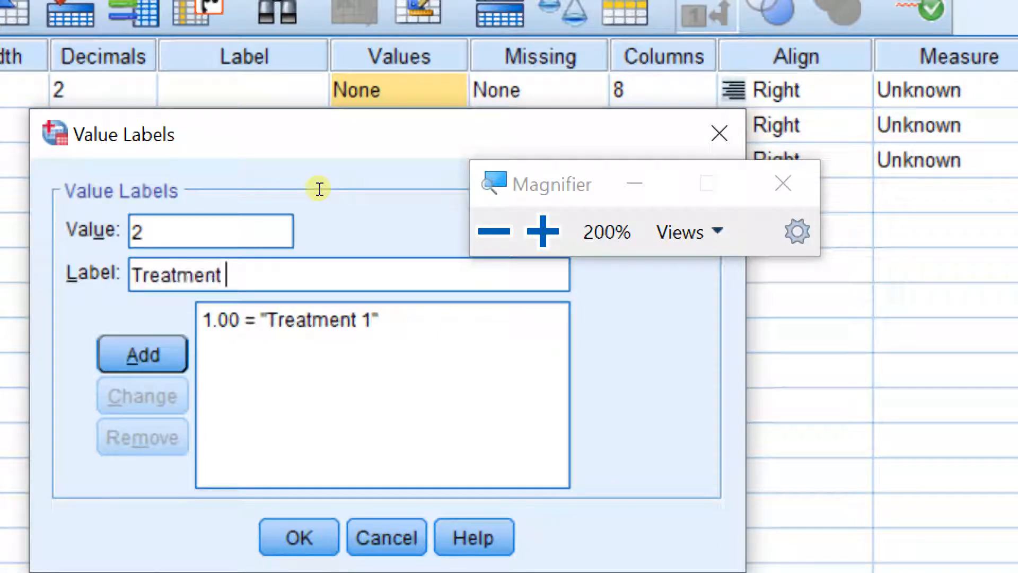
{"action": "key", "text": "Left"}
{"action": "key", "text": "shift+Left"}
{"action": "key", "text": "shift+Left"}
{"action": "key", "text": "shift+Left"}
{"action": "key", "text": "shift+Left"}
{"action": "key", "text": "shift+Left"}
{"action": "key", "text": "shift+Left"}
{"action": "key", "text": "shift+Left"}
{"action": "key", "text": "shift+Left"}
{"action": "key", "text": "shift+Left"}
{"action": "key", "text": "shift+Left"}
{"action": "key", "text": "ctrl+c"}
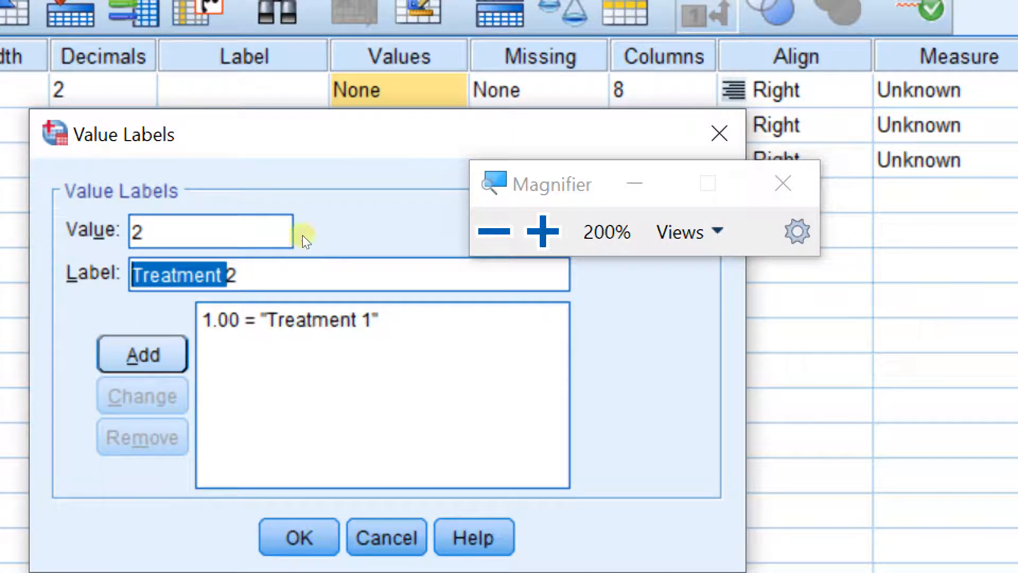
{"action": "key", "text": "Return"}
Add the label Treatment 3 for value 3 of the Treatment variable, reusing the copied text
{"action": "type", "text": "3"}
{"action": "key", "text": "Tab"}
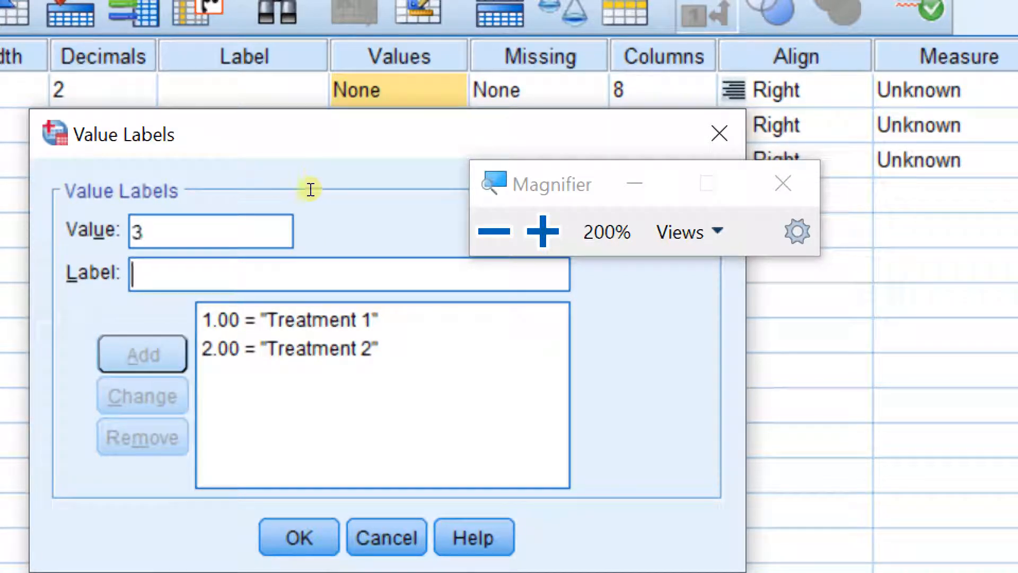
{"action": "key", "text": "ctrl+v"}
{"action": "type", "text": "3"}
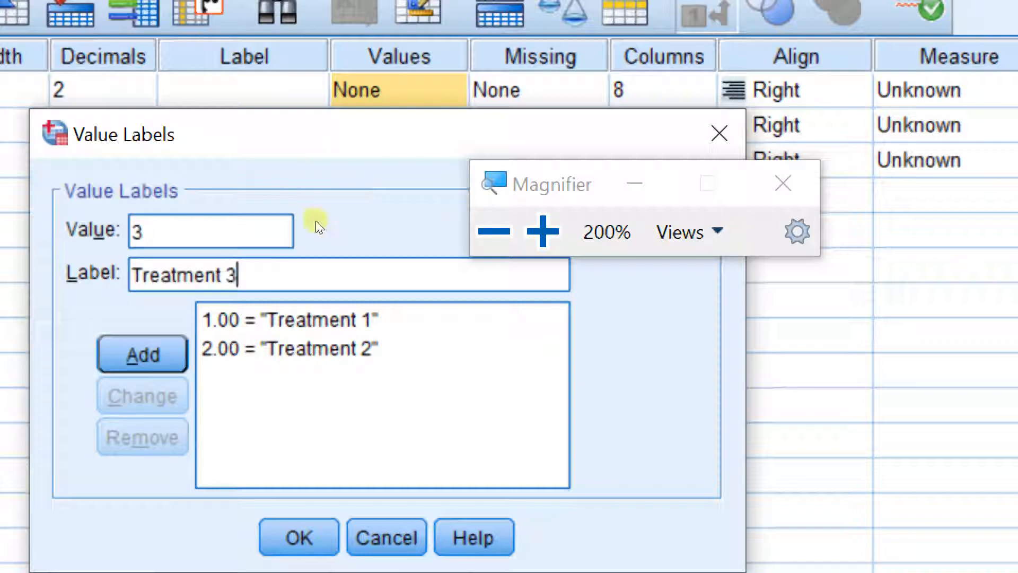
{"action": "key", "text": "Return"}
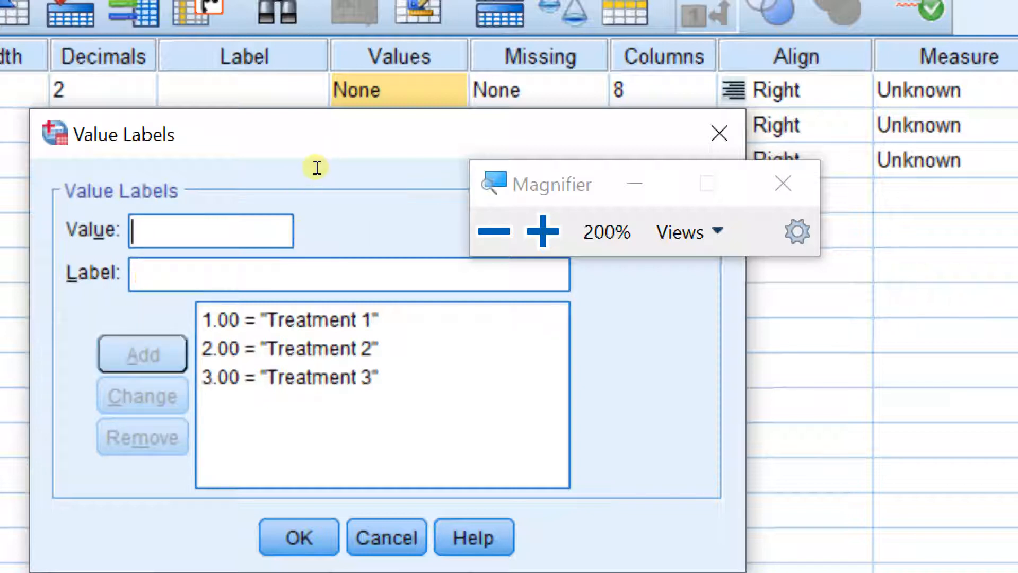
Add the label Treatment 4 for value 4 of the Treatment variable, reusing the copied text
{"action": "type", "text": "4"}
{"action": "key", "text": "Tab"}
{"action": "key", "text": "ctrl+v"}
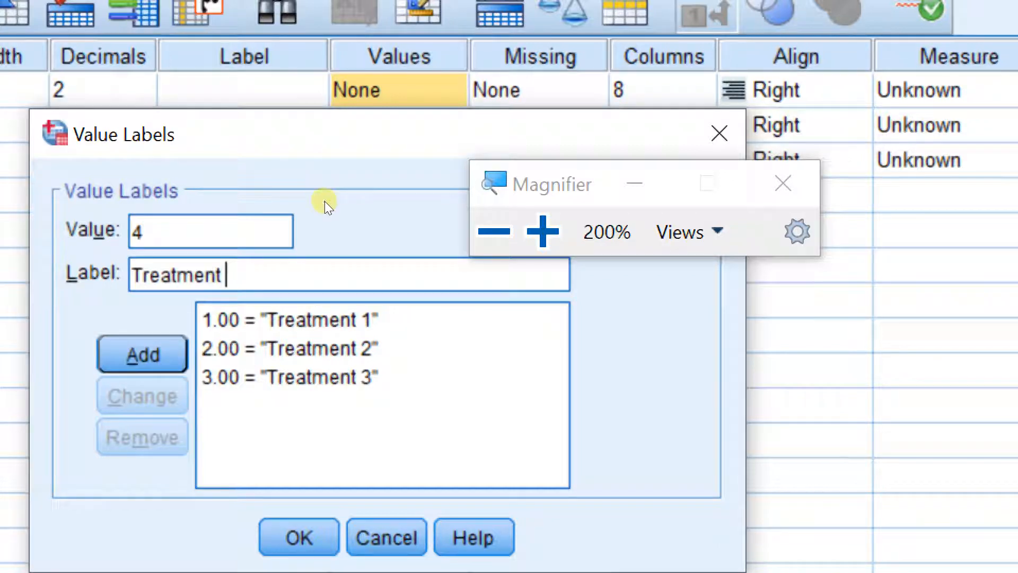
{"action": "type", "text": "4"}
{"action": "key", "text": "Return"}
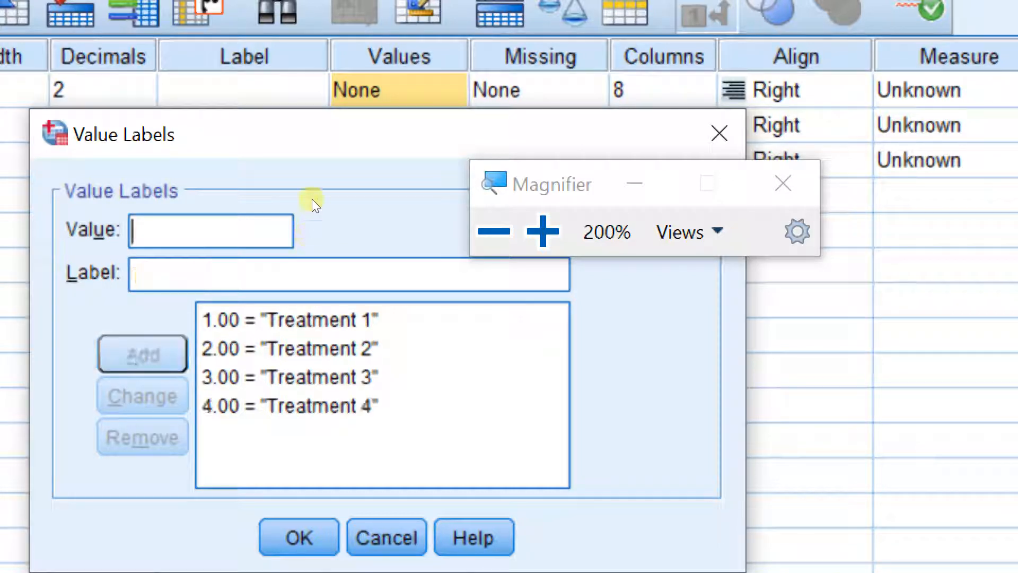
Add the label Treatment 5 for value 5 and apply the value labels to the Treatment variable
{"action": "type", "text": "5"}
{"action": "key", "text": "Tab"}
{"action": "key", "text": "ctrl+v"}
{"action": "type", "text": "5"}
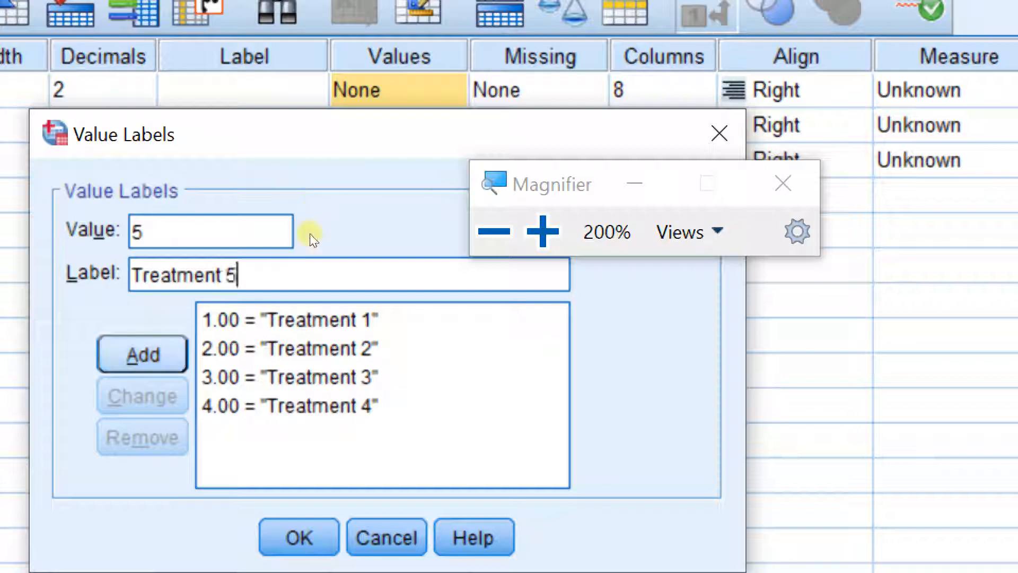
{"action": "key", "text": "Return"}
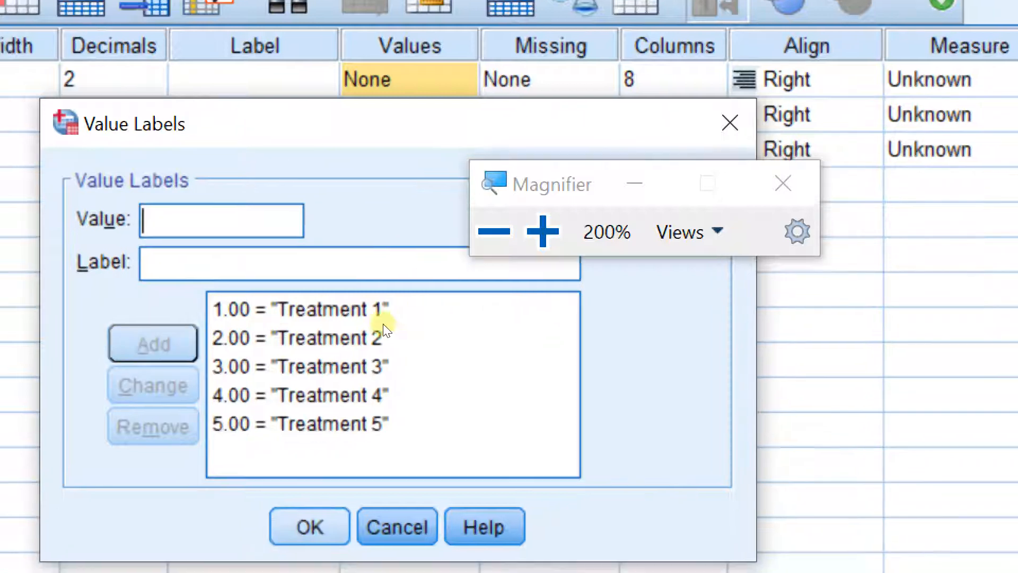
{"action": "key", "text": "Return"}
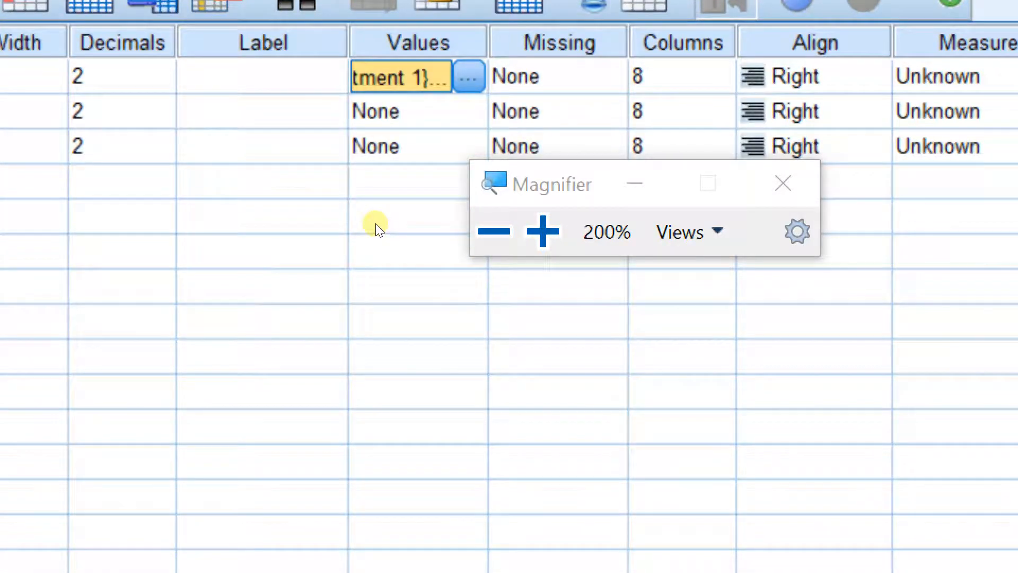
Open the value labels of the Block variable and add the label Block 1 for value 1
{"action": "double_click", "coordinate": [457, 116]}
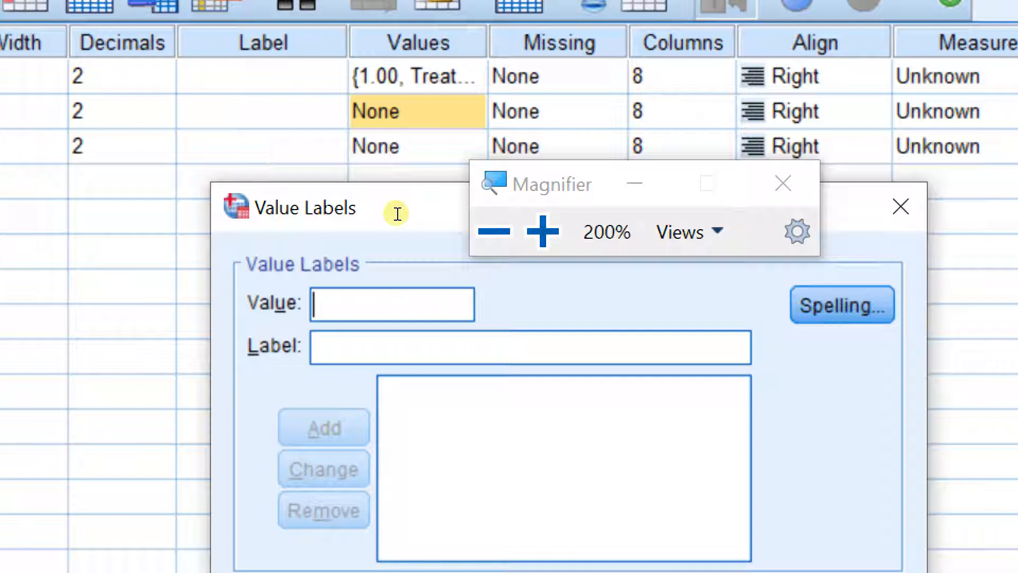
{"action": "type", "text": "1"}
{"action": "key", "text": "Tab"}
{"action": "type", "text": "Block 1"}
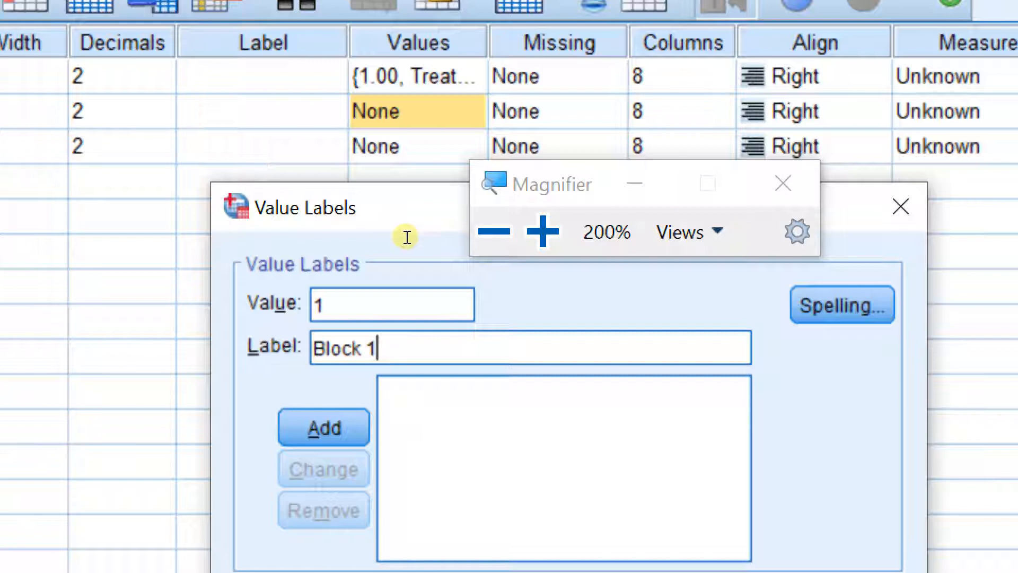
{"action": "left_click_drag", "start_coordinate": [407, 237], "coordinate": [364, 236]}
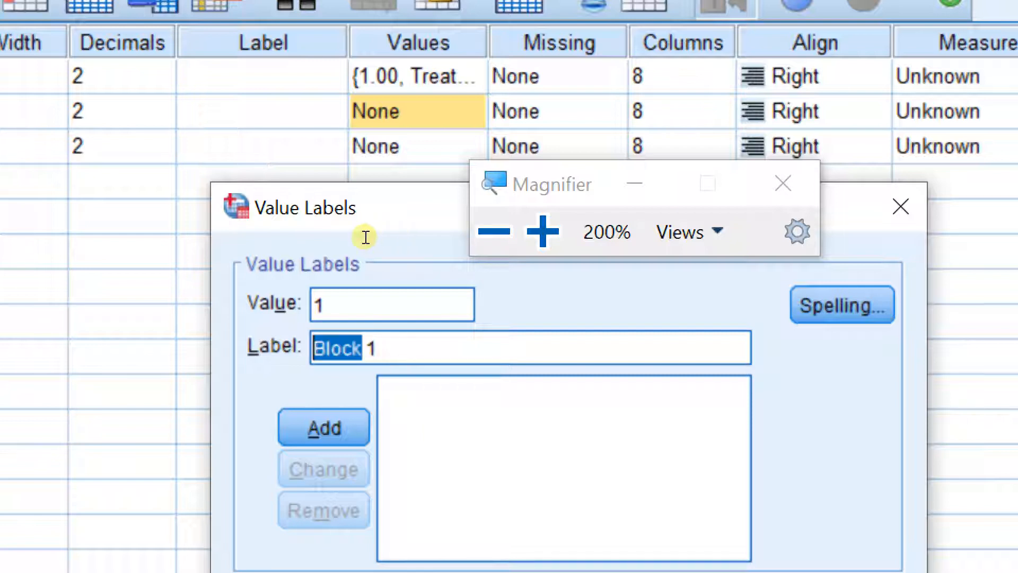
{"action": "key", "text": "Return"}
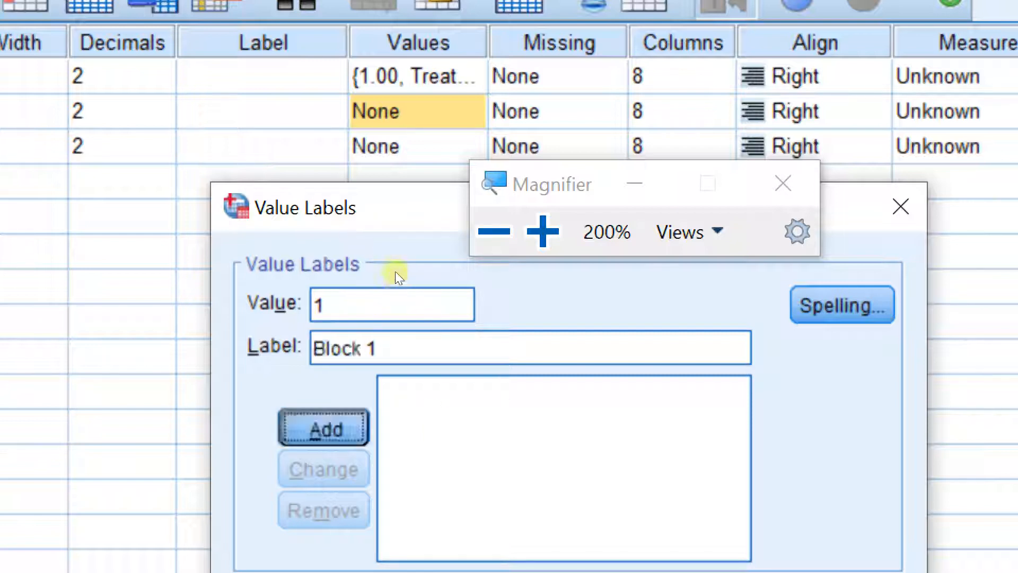
Add the labels Block 2 for value 2 and Block 3 for value 3 of the Block variable
{"action": "type", "text": "2"}
{"action": "key", "text": "Tab"}
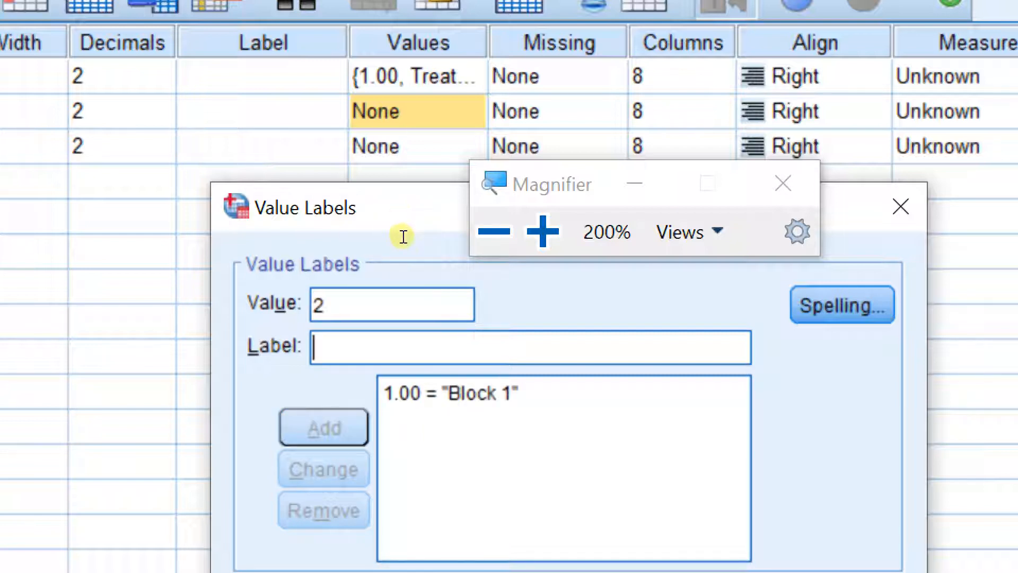
{"action": "type", "text": "Block 2"}
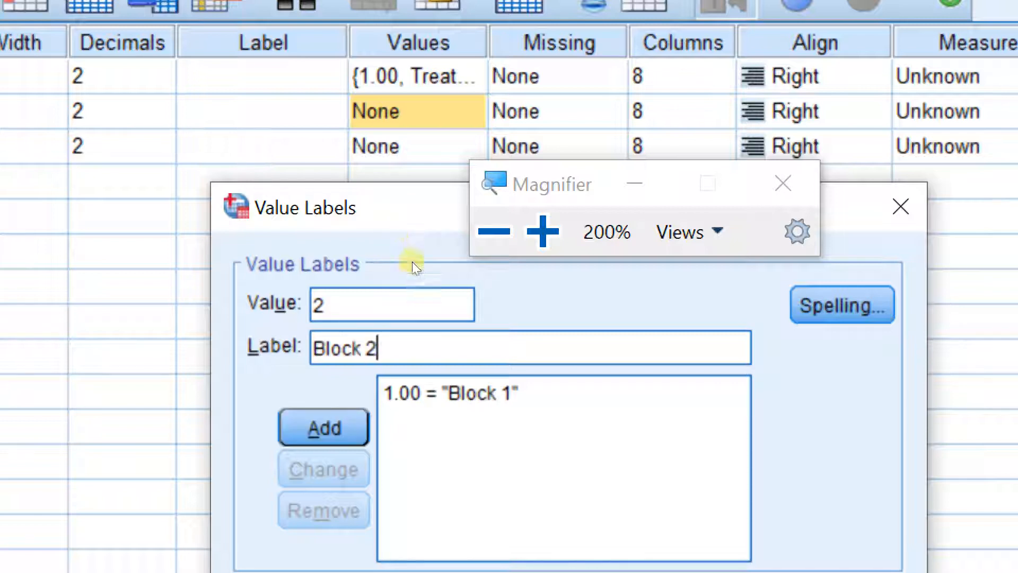
{"action": "key", "text": "Return"}
{"action": "type", "text": "3"}
{"action": "key", "text": "Tab"}
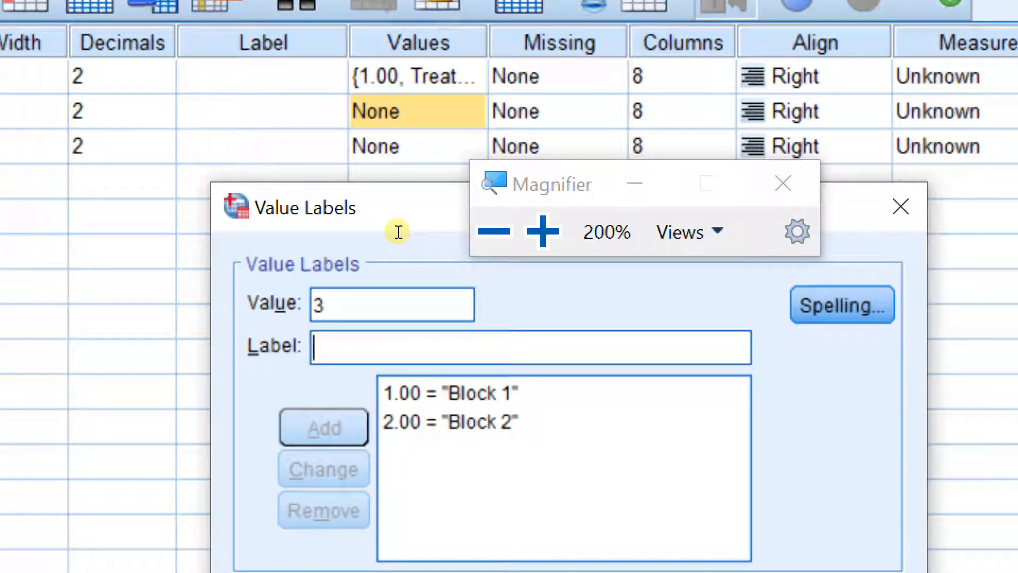
{"action": "type", "text": "Block 3"}
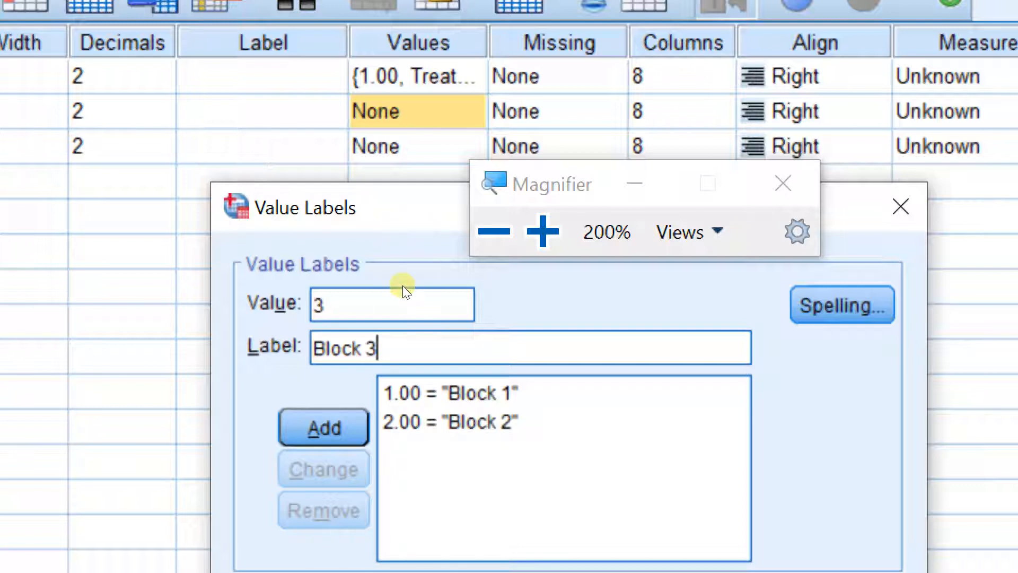
{"action": "key", "text": "Return"}
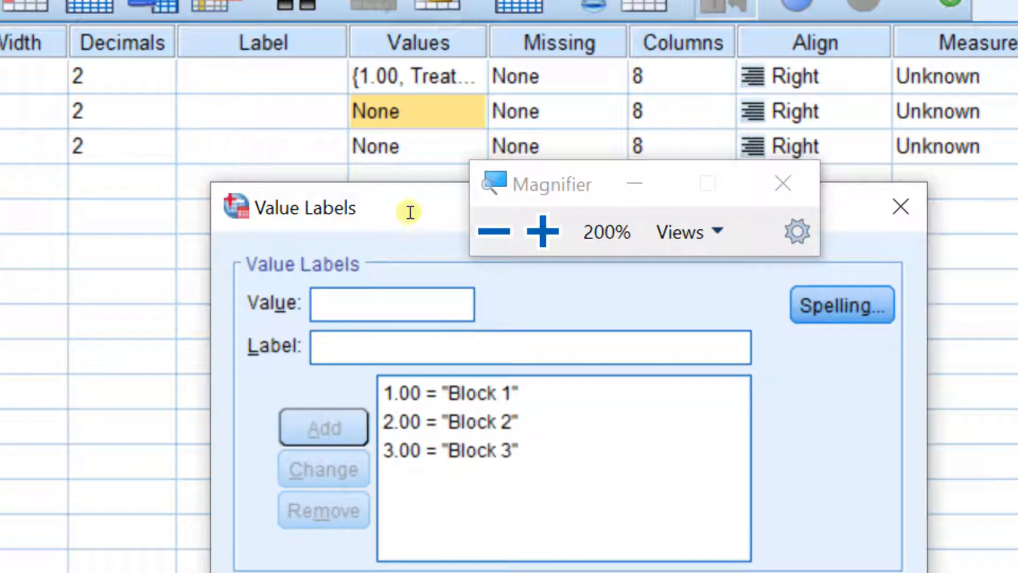
Add the label Block 4 for value 4 and apply the value labels to the Block variable
{"action": "type", "text": "4"}
{"action": "key", "text": "Tab"}
{"action": "type", "text": "Block 4"}
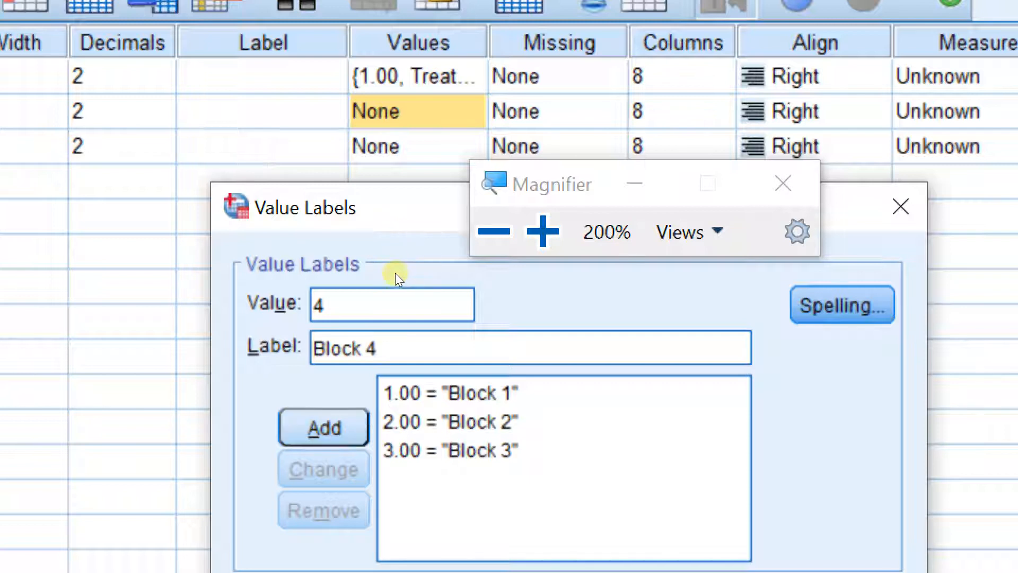
{"action": "key", "text": "Return"}
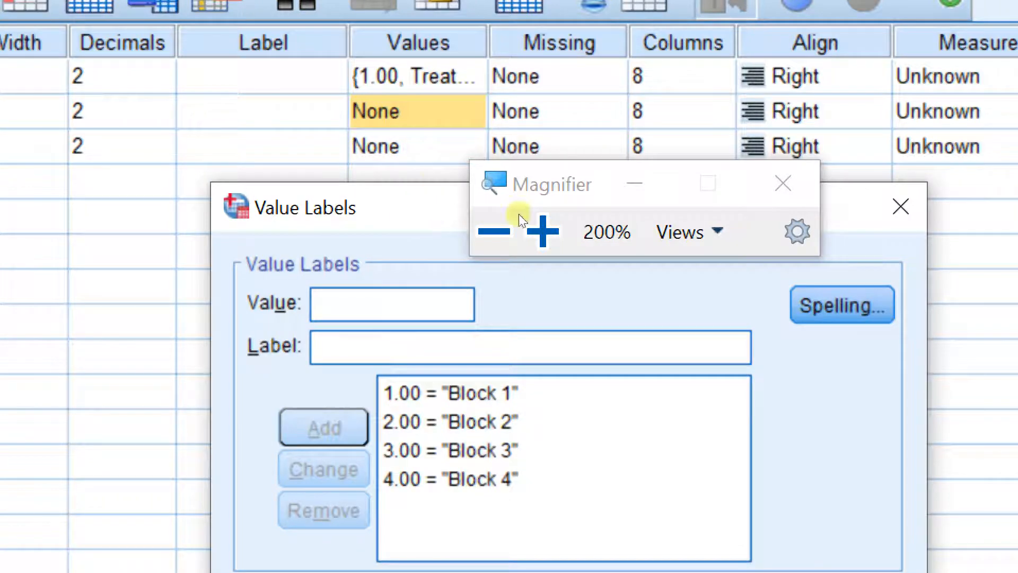
{"action": "left_click_drag", "start_coordinate": [433, 207], "coordinate": [349, 63]}
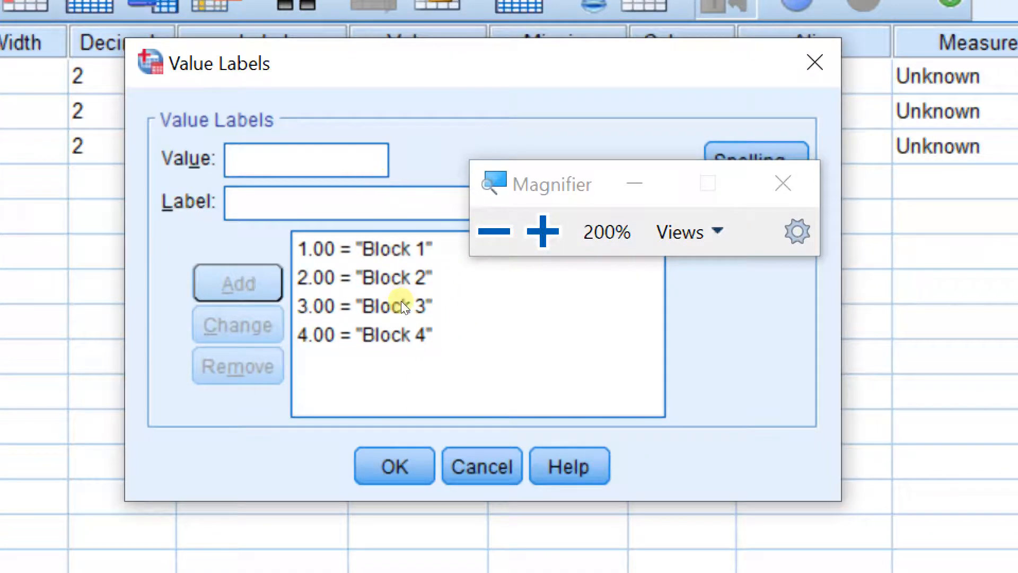
{"action": "key", "text": "Return"}
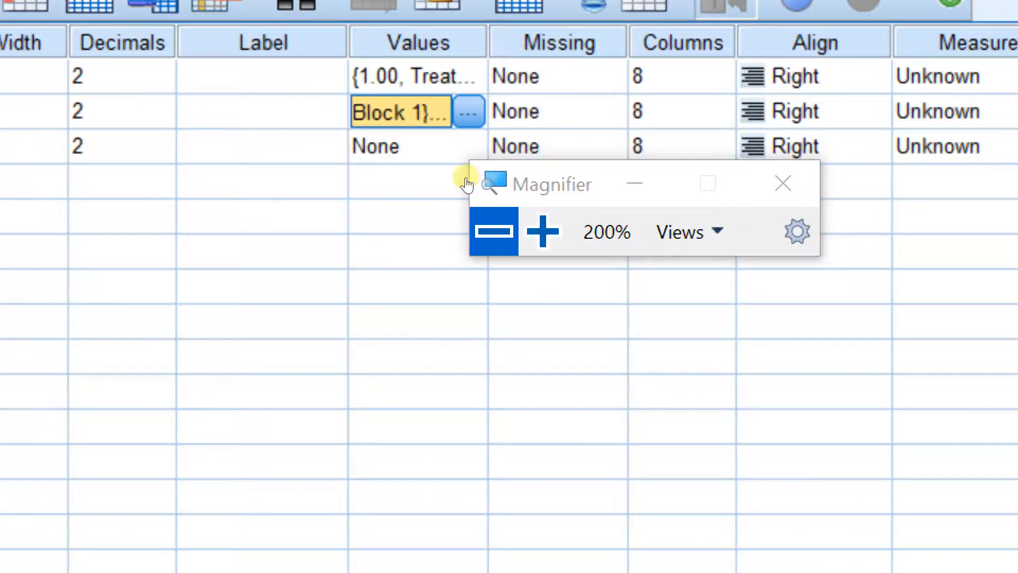
Return to the data rows to check the labels in the Treatment and Block columns
{"action": "left_click", "coordinate": [494, 231]}
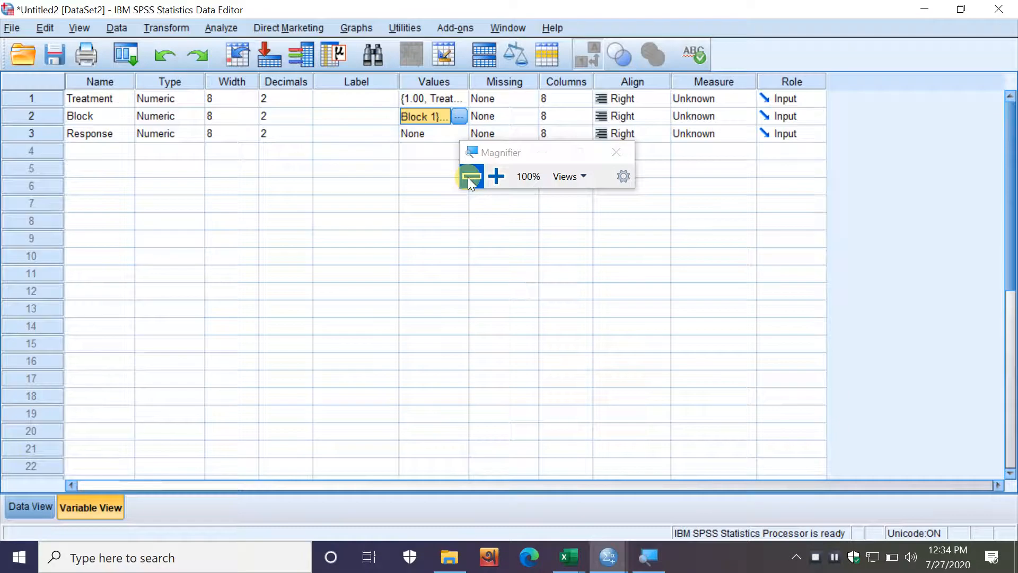
{"action": "left_click", "coordinate": [542, 152]}
{"action": "left_click", "coordinate": [40, 506]}
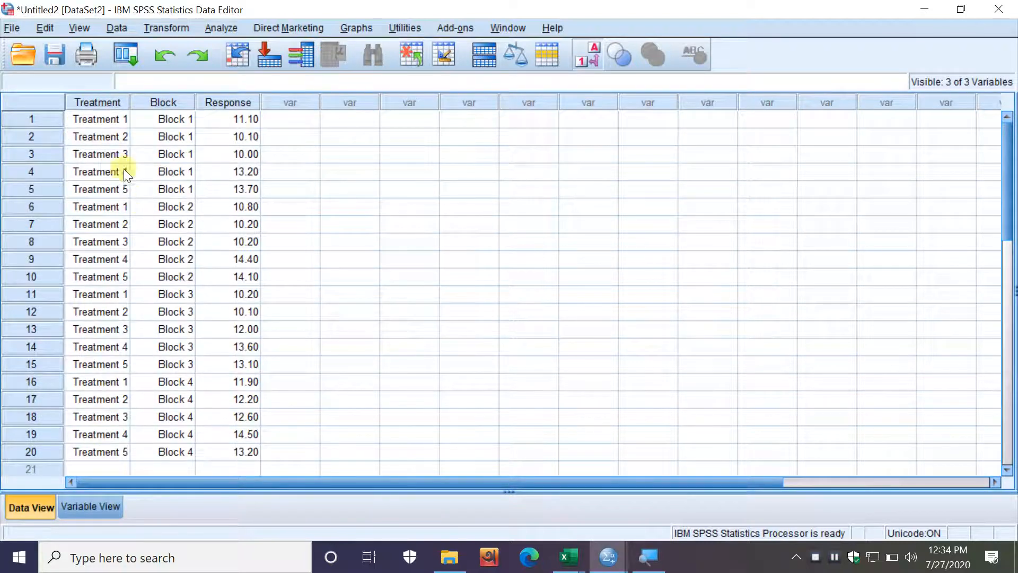
Toggle the value label display of the dataset, leaving Treatment and Block shown as numeric codes
{"action": "left_click", "coordinate": [640, 554]}
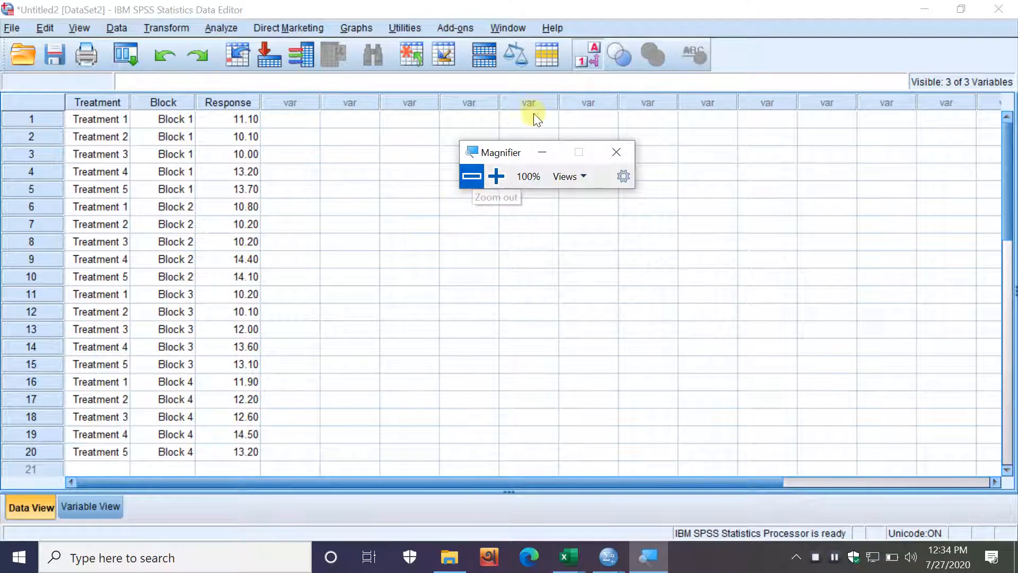
{"action": "left_click", "coordinate": [497, 179]}
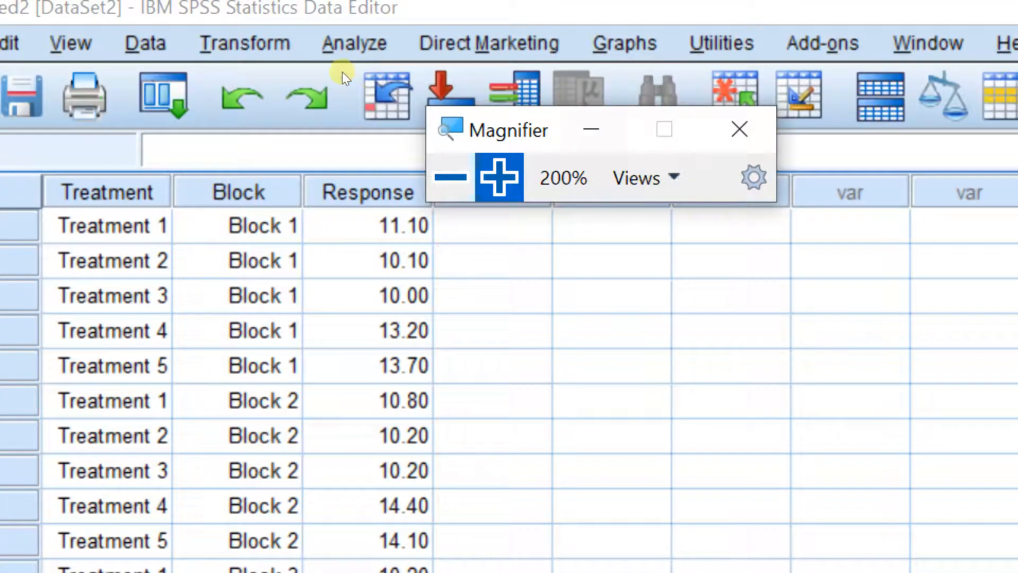
{"action": "left_click_drag", "start_coordinate": [313, 69], "coordinate": [340, 168]}
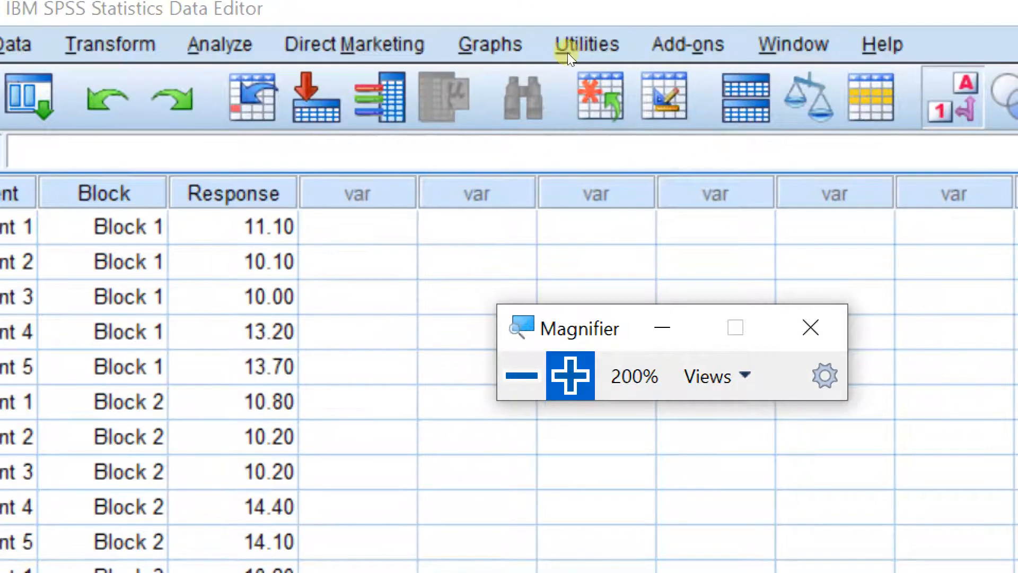
{"action": "left_click", "coordinate": [587, 52]}
{"action": "left_click", "coordinate": [586, 53]}
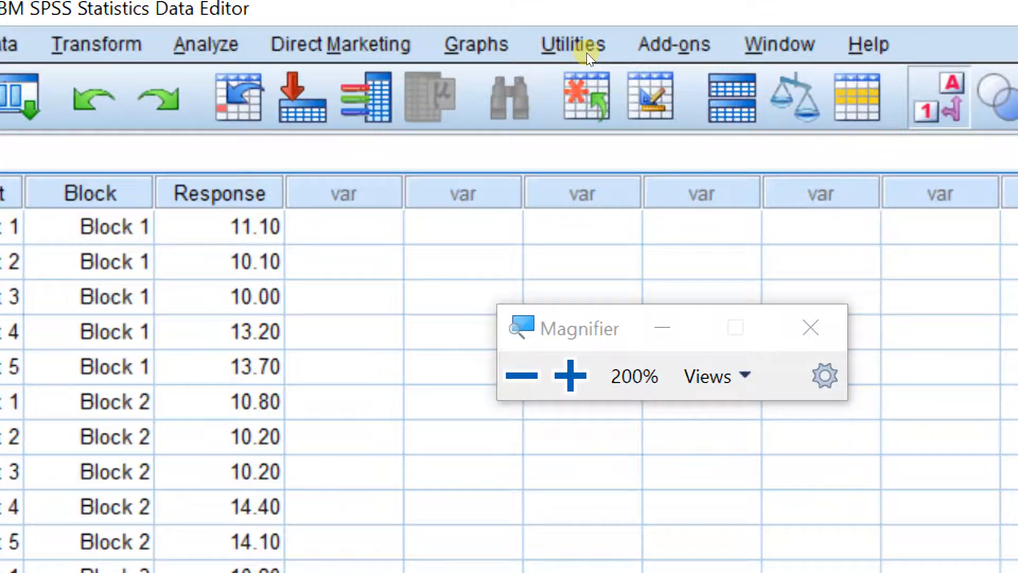
{"action": "left_click", "coordinate": [587, 52]}
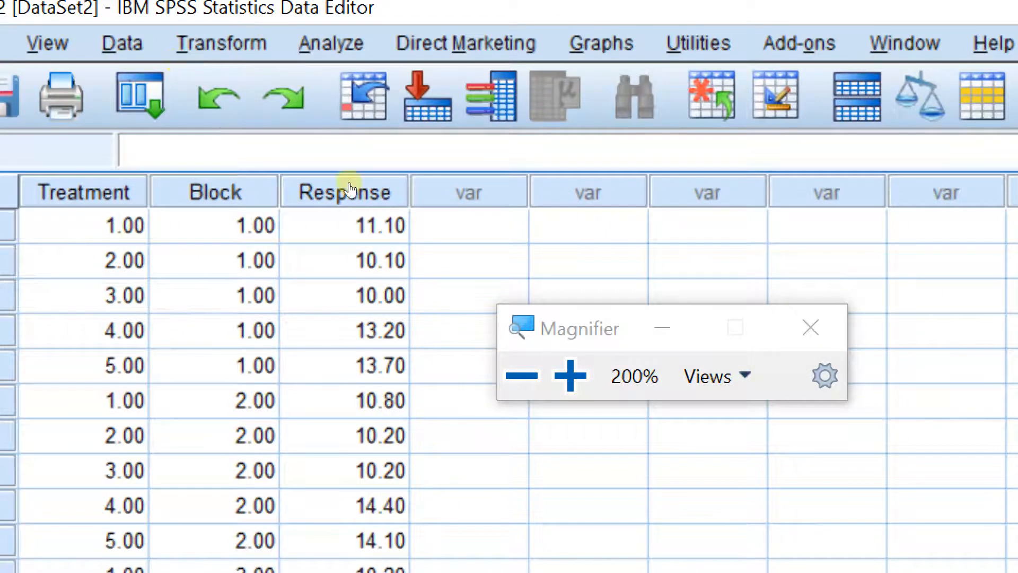
{"action": "left_click", "coordinate": [522, 375]}
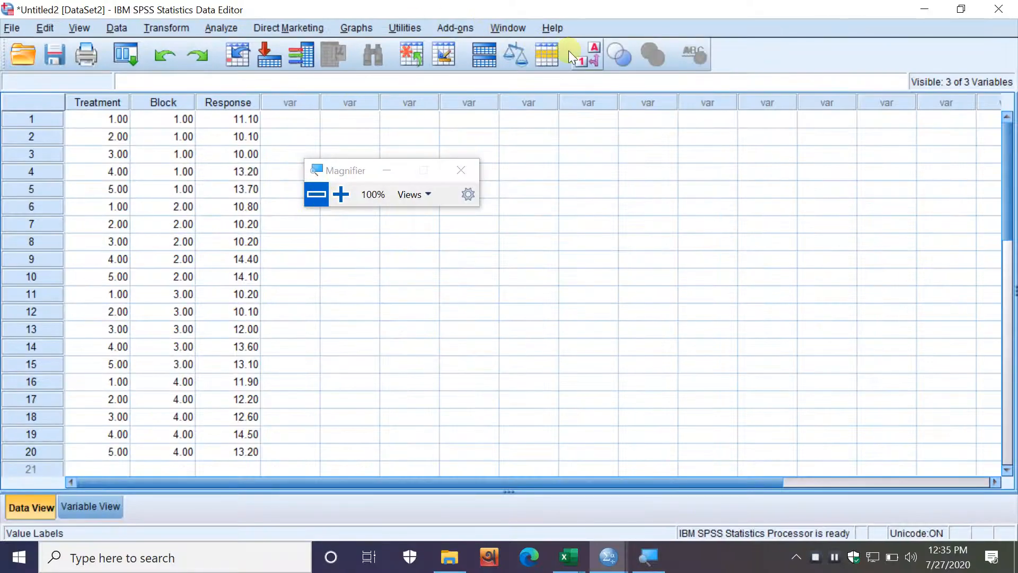
{"action": "left_click", "coordinate": [584, 58]}
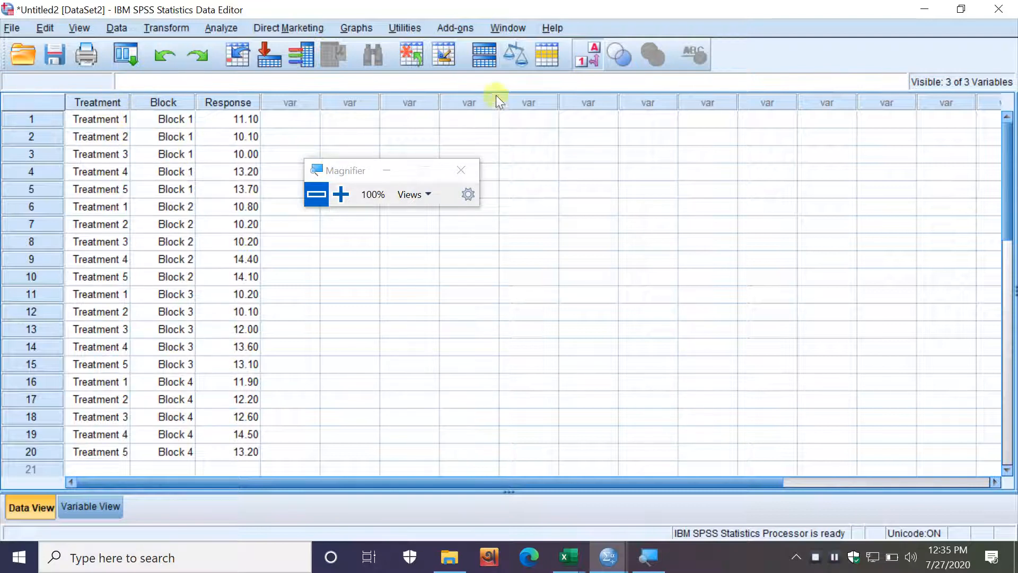
{"action": "left_click", "coordinate": [588, 54]}
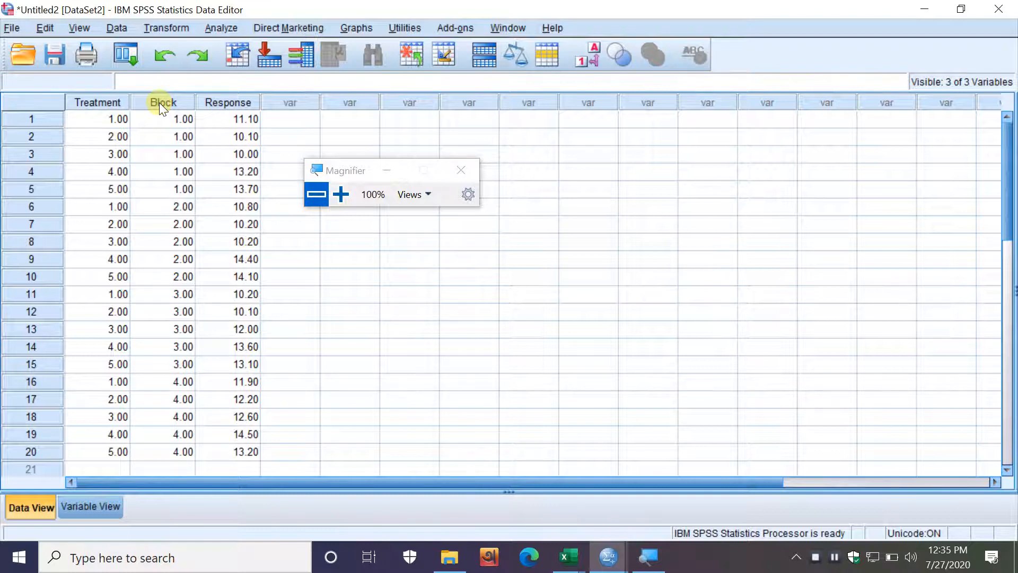
Toggle the value label display so the Treatment and Block columns show their text labels
{"action": "left_click", "coordinate": [235, 103]}
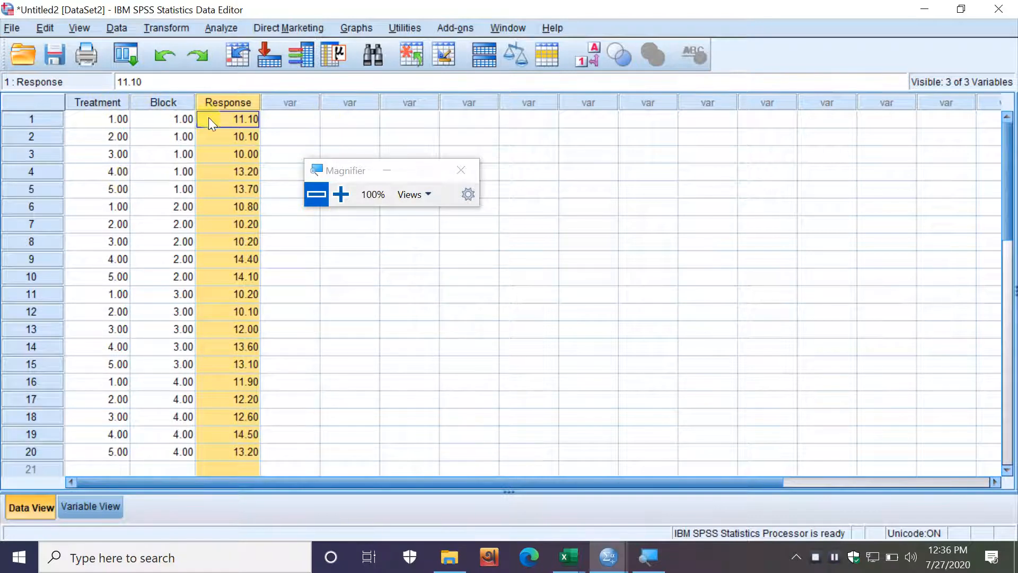
{"action": "left_click", "coordinate": [589, 62]}
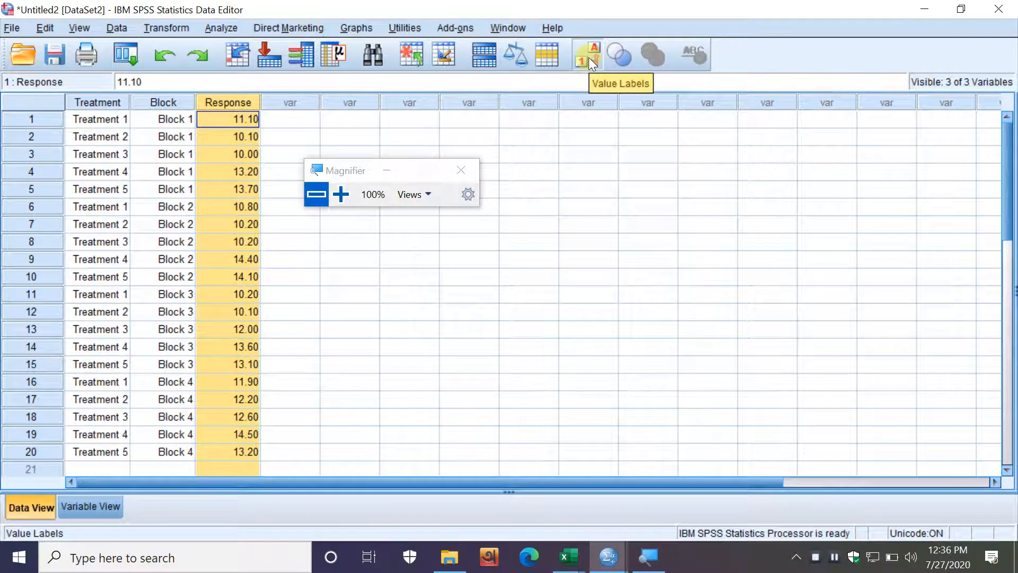
{"action": "left_click", "coordinate": [589, 57]}
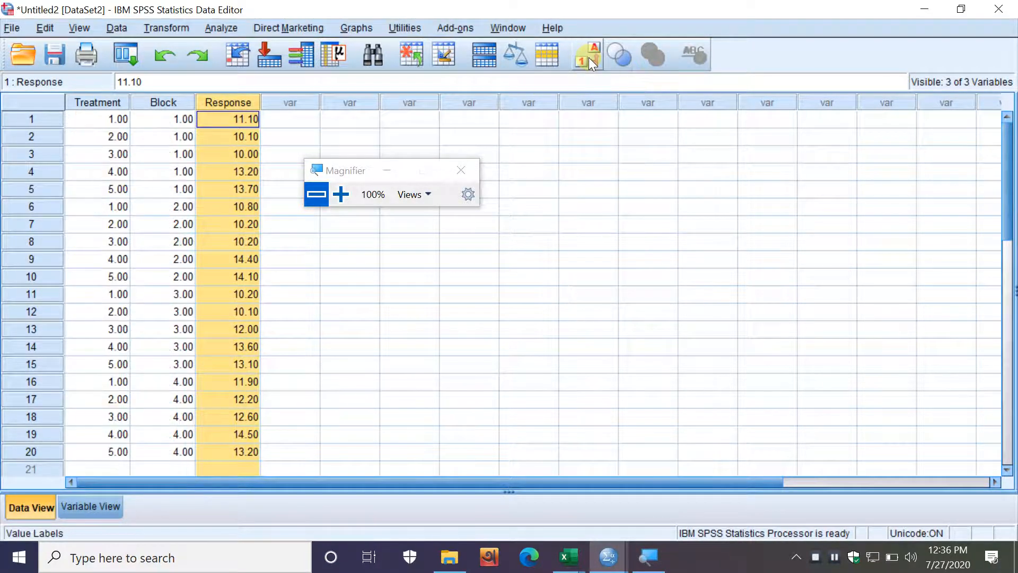
{"action": "left_click", "coordinate": [589, 58]}
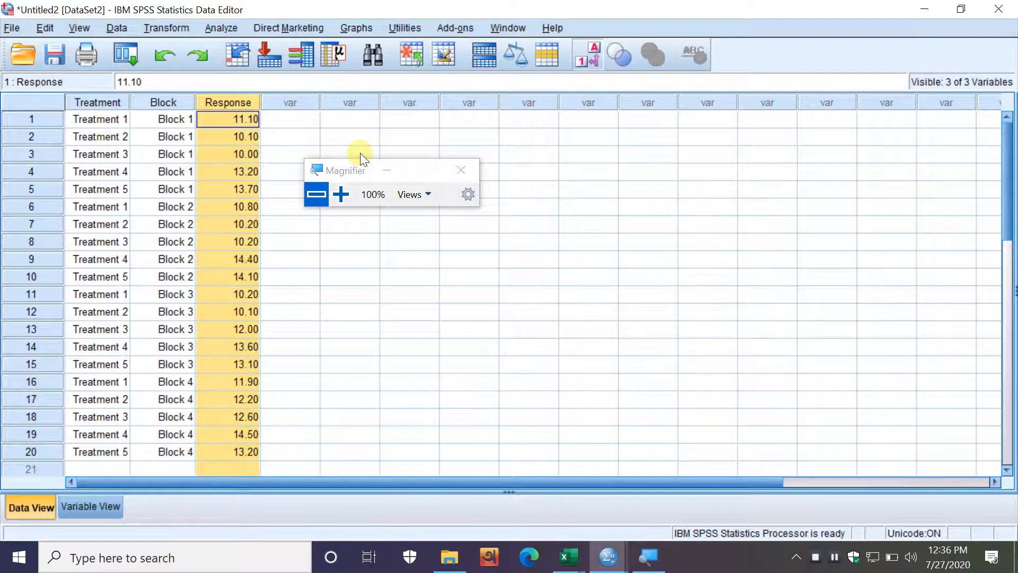
{"action": "left_click", "coordinate": [387, 170]}
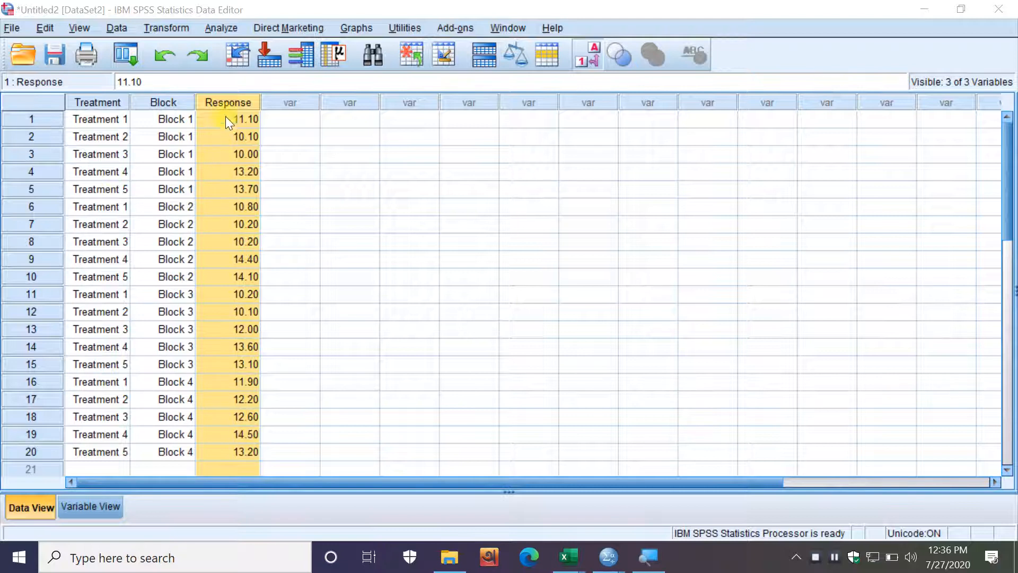
{"action": "left_click", "coordinate": [294, 154]}
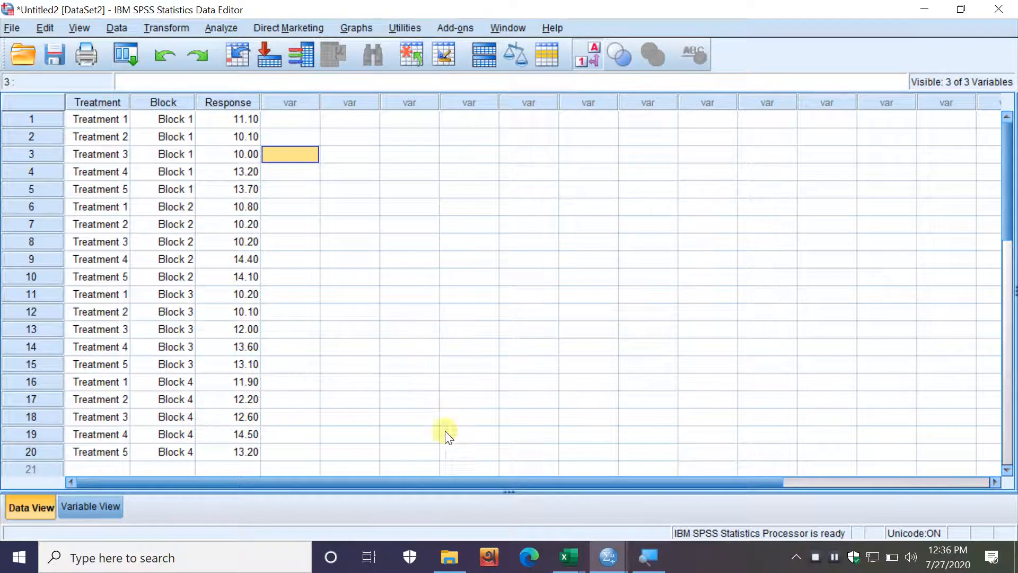
Switch to the Excel workbook, select the whole block design table B4:F9 for comparison, and return to the SPSS dataset
{"action": "mouse_move", "coordinate": [568, 557]}
{"action": "left_click", "coordinate": [631, 469]}
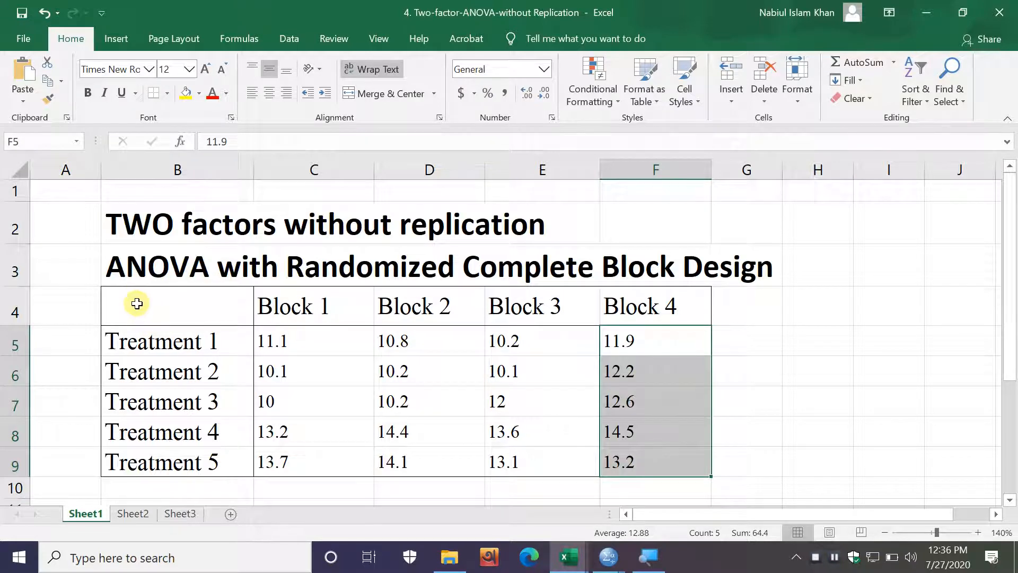
{"action": "left_click_drag", "start_coordinate": [137, 304], "coordinate": [636, 452]}
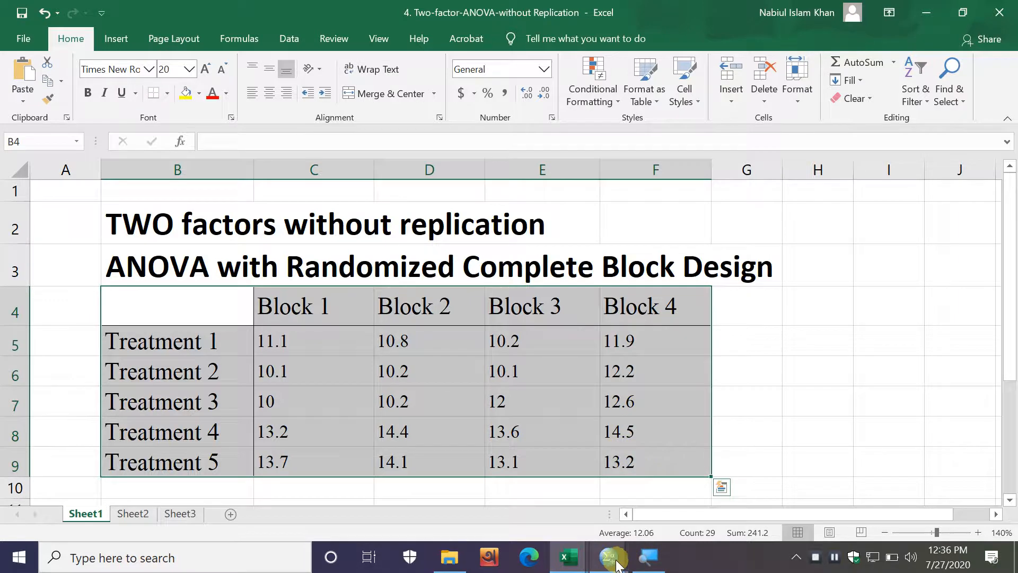
{"action": "mouse_move", "coordinate": [617, 564]}
{"action": "left_click", "coordinate": [699, 469]}
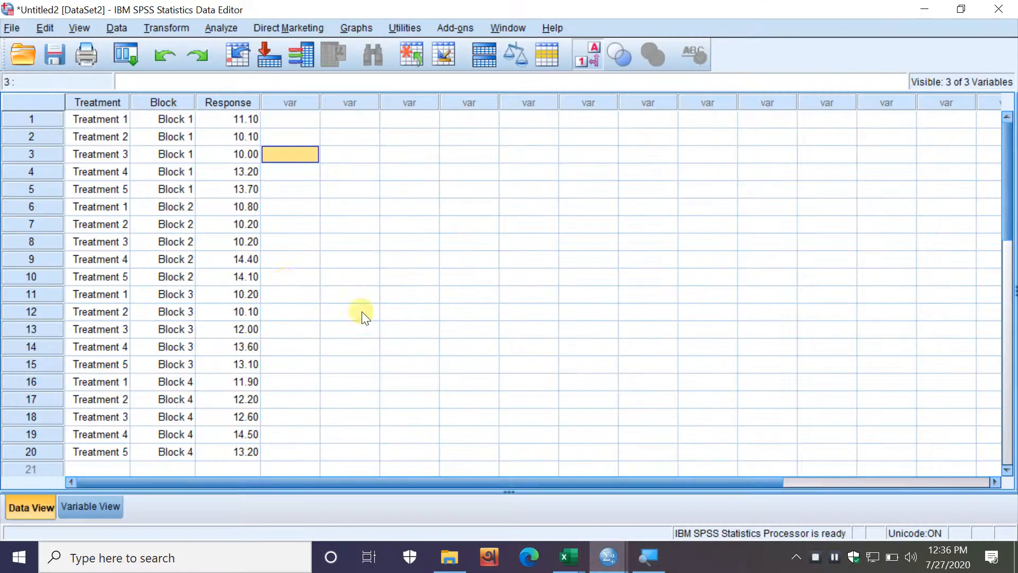
Review the Treatment, Block and Response columns of the dataset in turn
{"action": "left_click", "coordinate": [98, 97]}
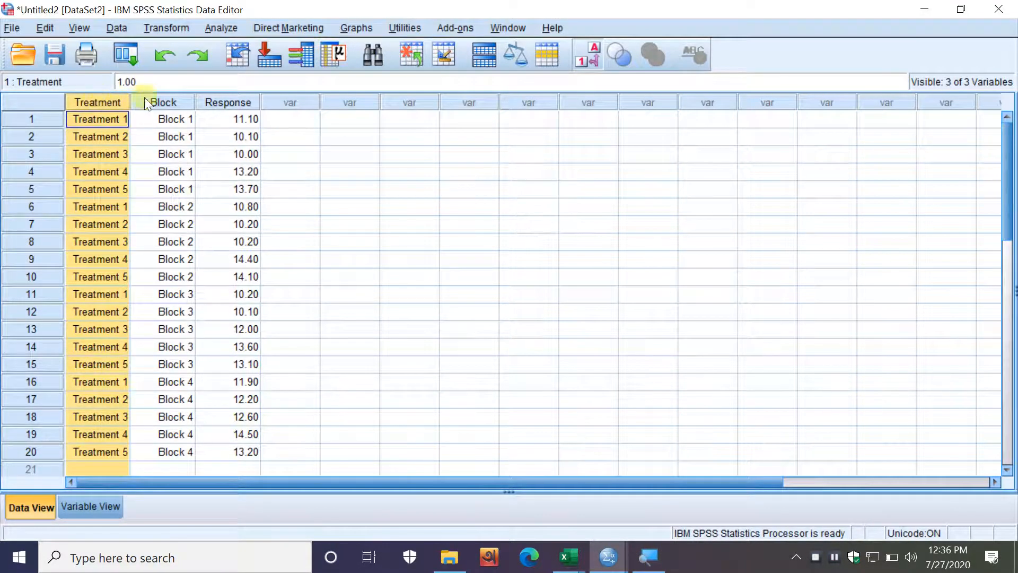
{"action": "left_click", "coordinate": [158, 100]}
{"action": "left_click", "coordinate": [227, 101]}
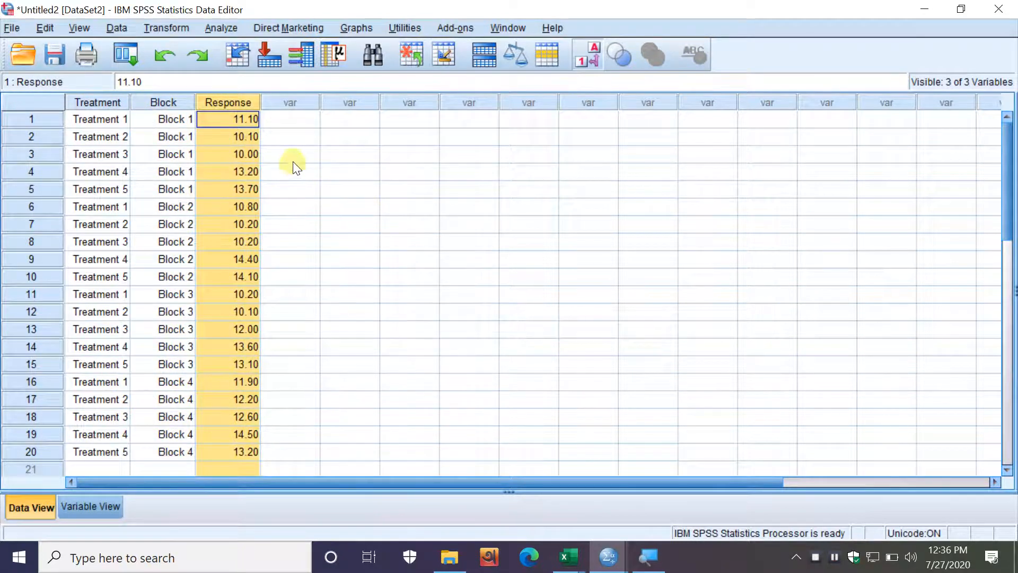
{"action": "left_click", "coordinate": [291, 119]}
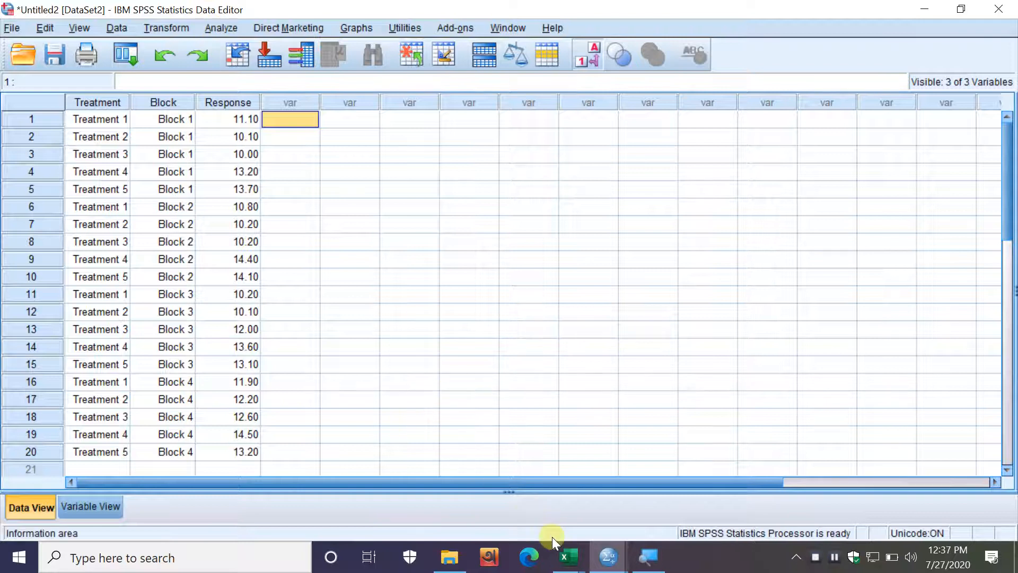
Magnify the screen to 200% and open the General Linear Model Univariate dialog, placed so its variable fields are in view
{"action": "left_click", "coordinate": [226, 29]}
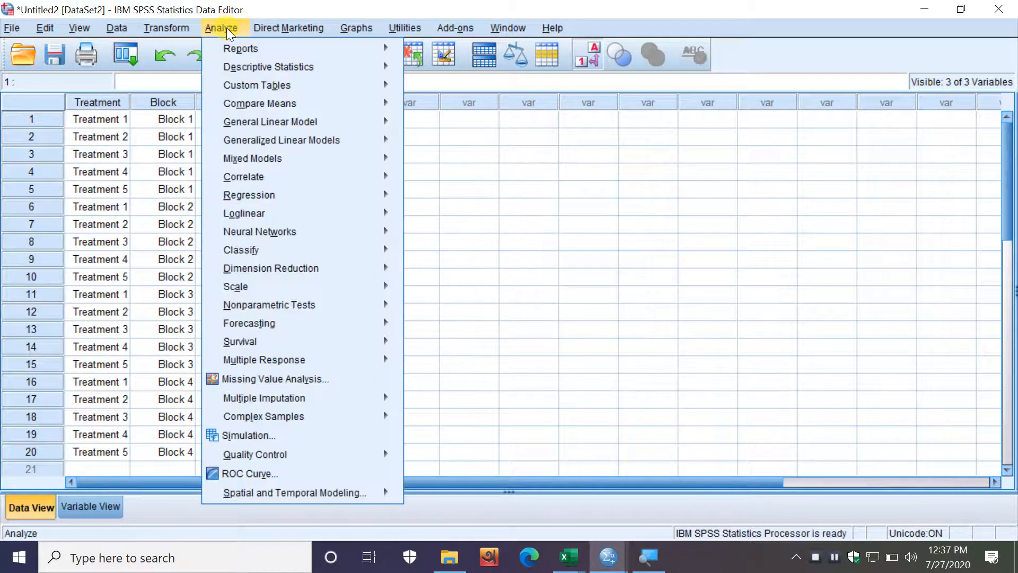
{"action": "mouse_move", "coordinate": [330, 123]}
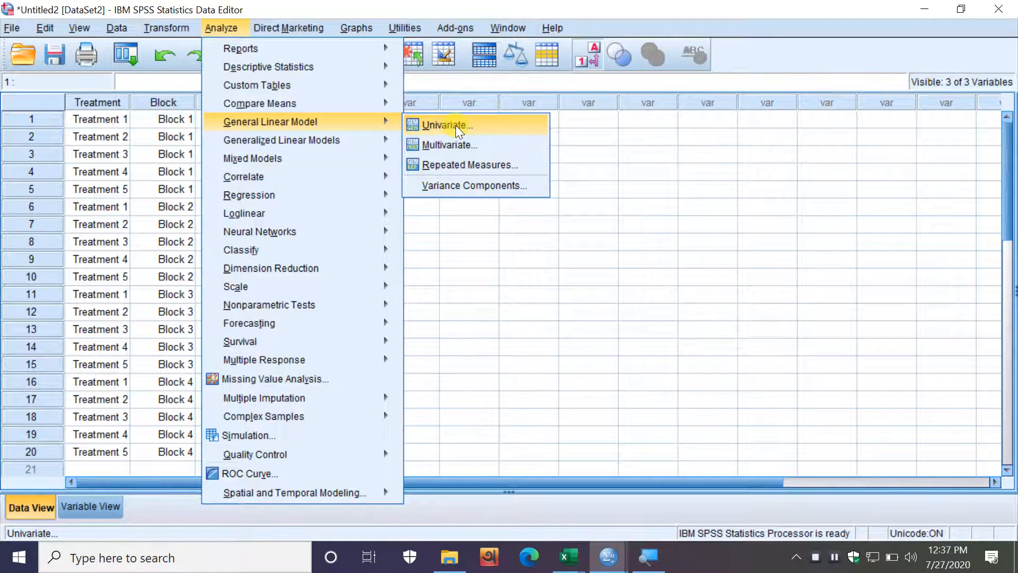
{"action": "left_click", "coordinate": [648, 557]}
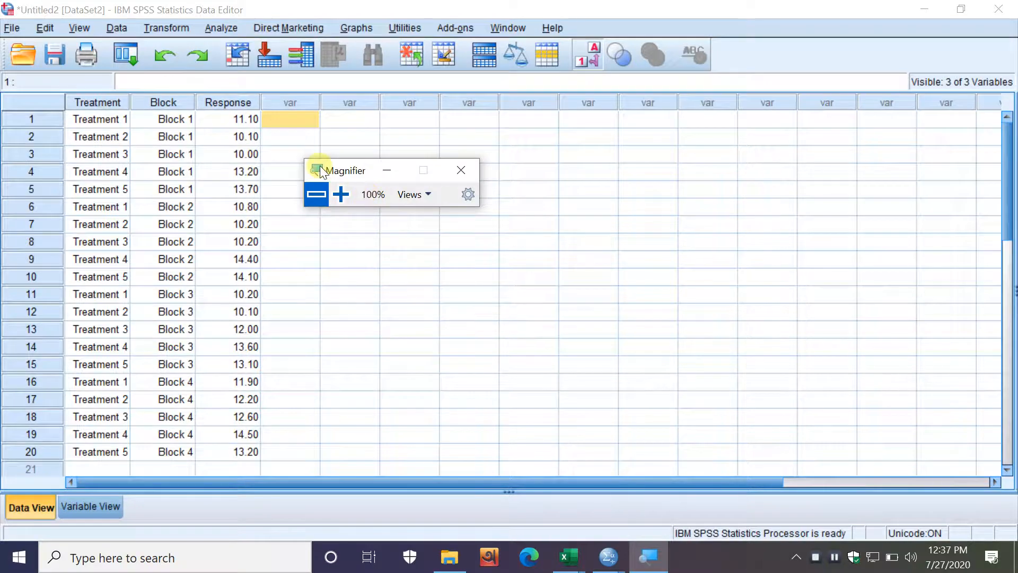
{"action": "left_click", "coordinate": [341, 194]}
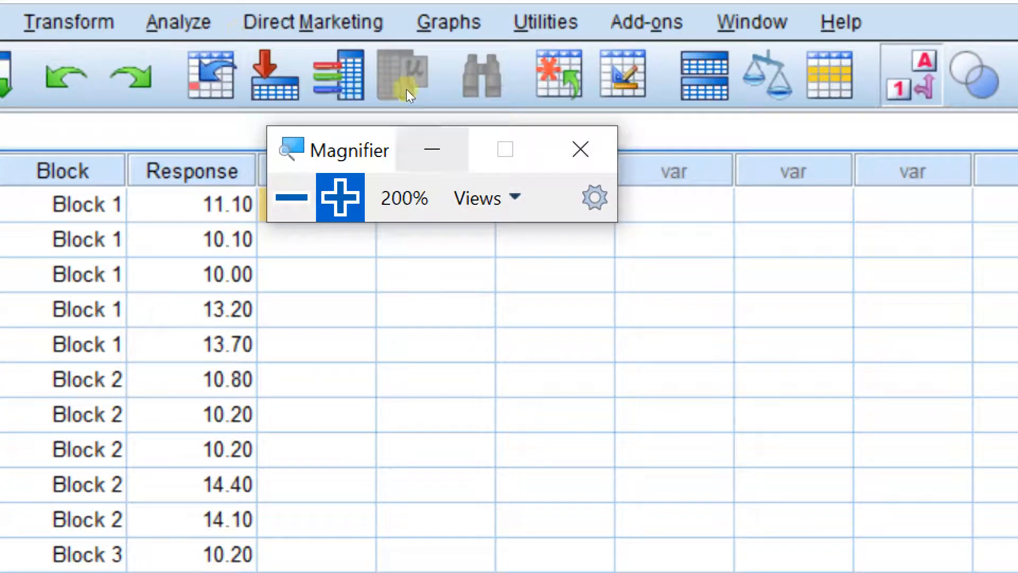
{"action": "left_click_drag", "start_coordinate": [344, 153], "coordinate": [512, 394]}
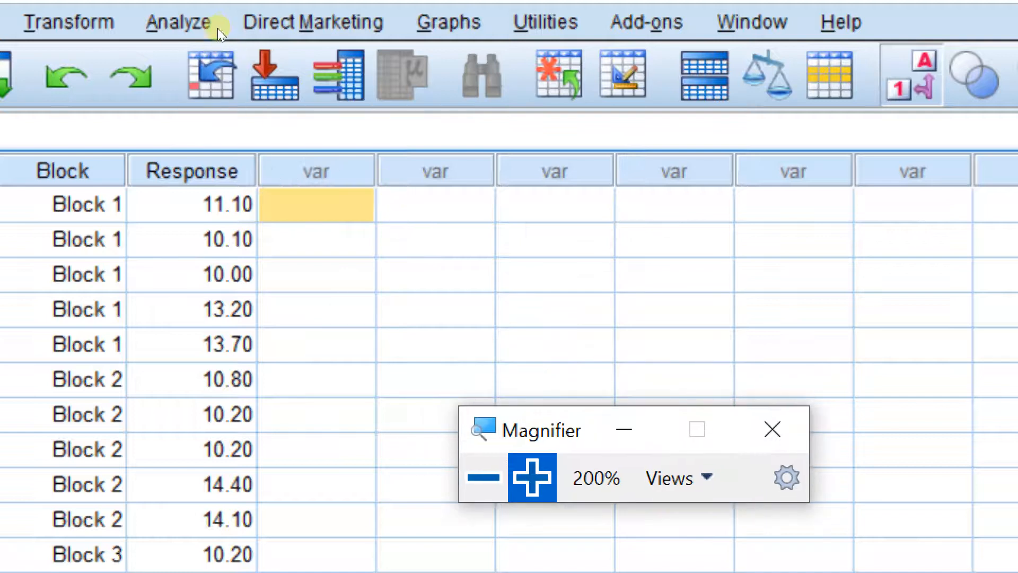
{"action": "left_click", "coordinate": [215, 25]}
{"action": "mouse_move", "coordinate": [422, 213]}
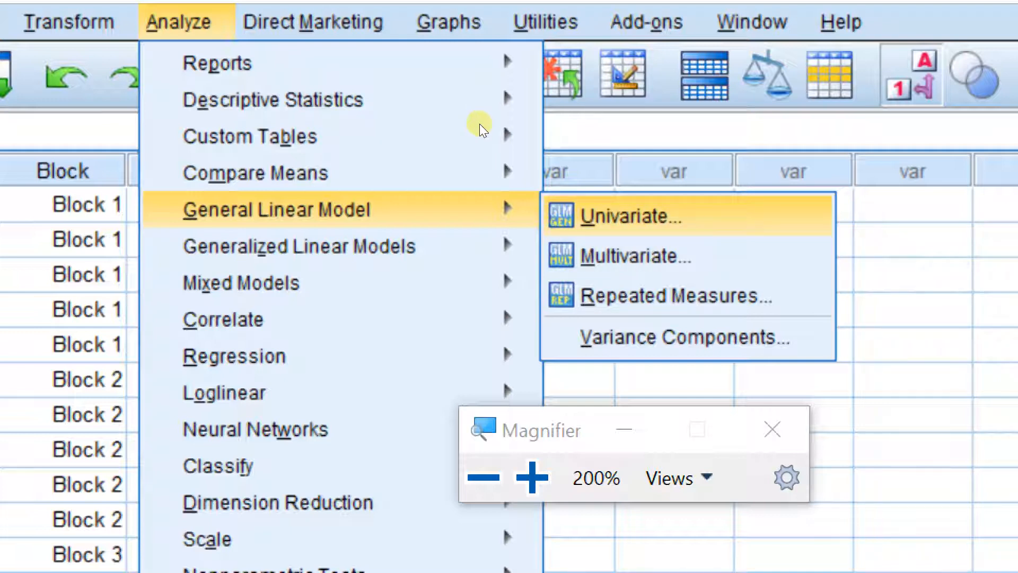
{"action": "left_click", "coordinate": [631, 216]}
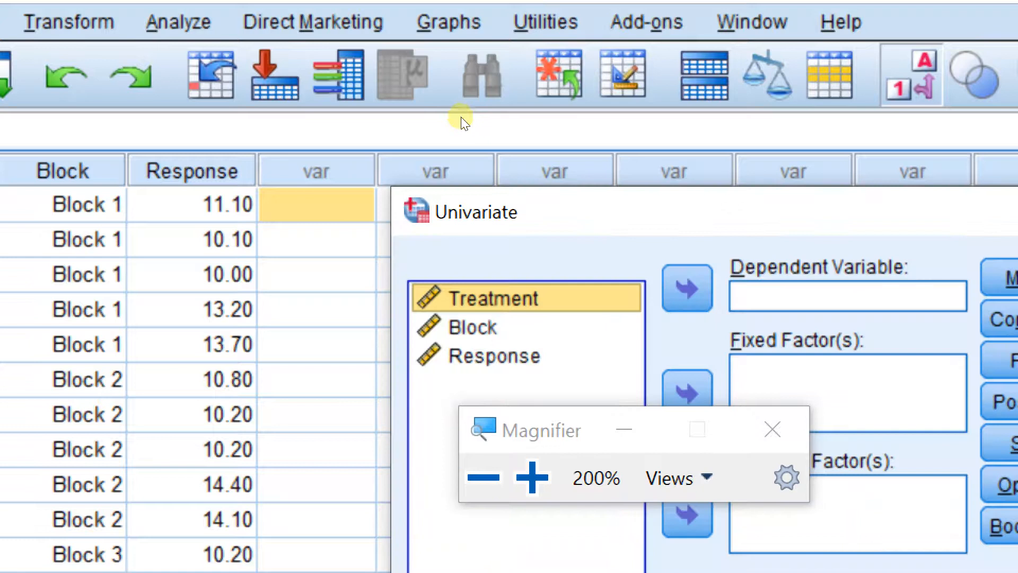
{"action": "mouse_move", "coordinate": [669, 211]}
{"action": "left_mouse_down"}
{"action": "mouse_move", "coordinate": [377, 80]}
{"action": "mouse_move", "coordinate": [290, 62]}
{"action": "mouse_move", "coordinate": [274, 47]}
{"action": "left_mouse_up"}
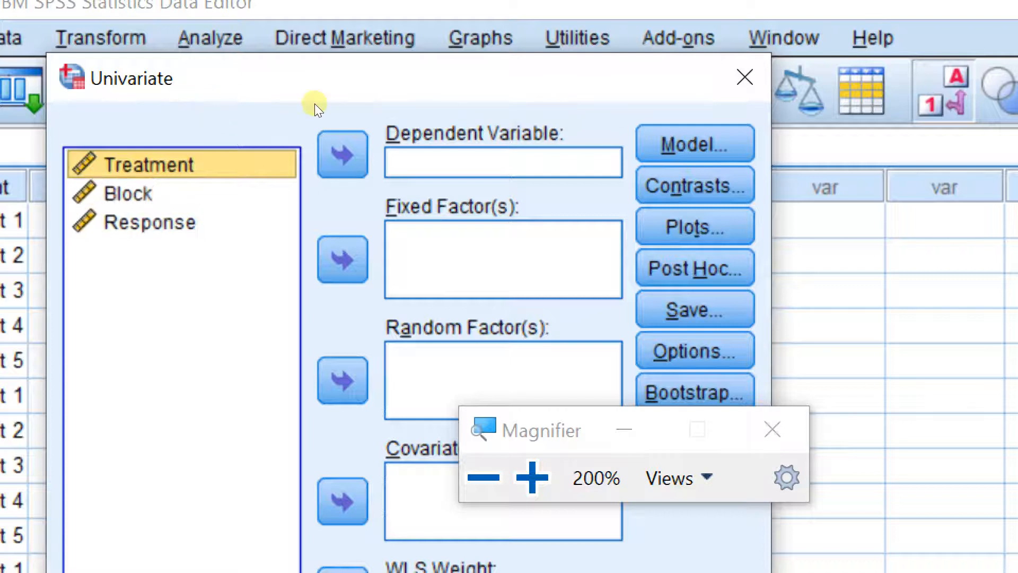
Try Treatment as the dependent variable with Block and Response as fixed factors in the Univariate analysis
{"action": "left_click", "coordinate": [342, 155]}
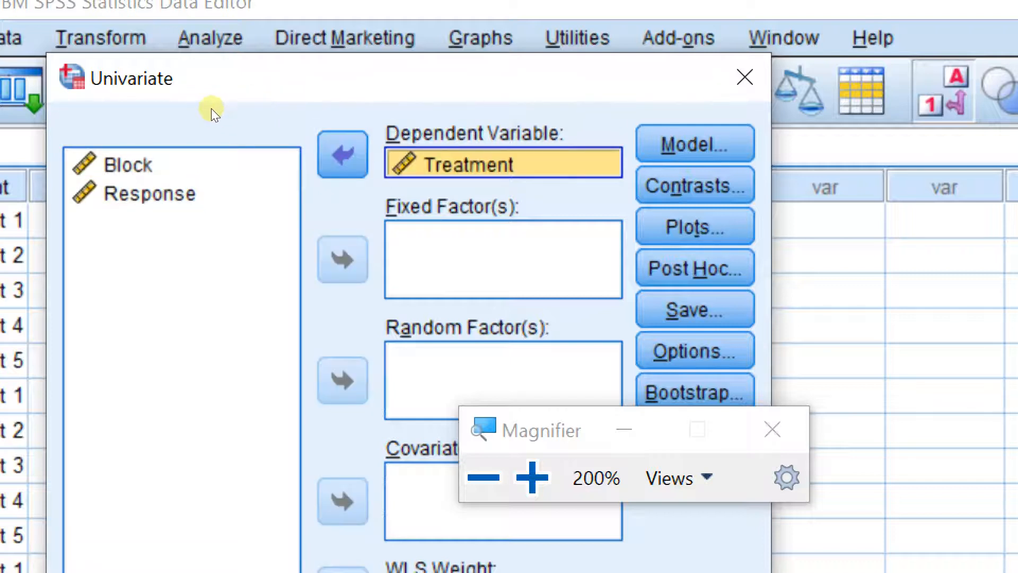
{"action": "left_click", "coordinate": [125, 165]}
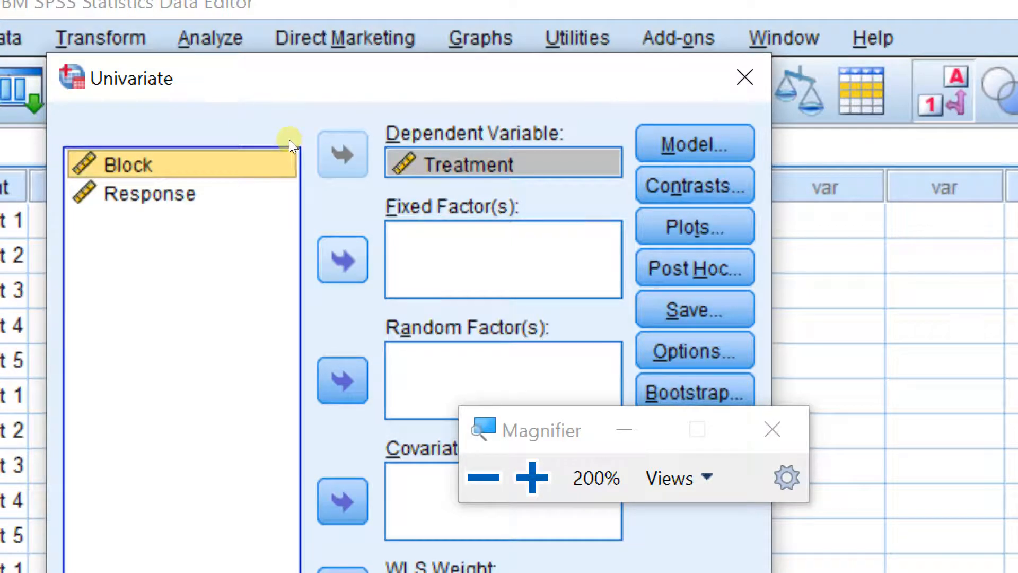
{"action": "left_click", "coordinate": [340, 260]}
{"action": "left_click", "coordinate": [117, 164]}
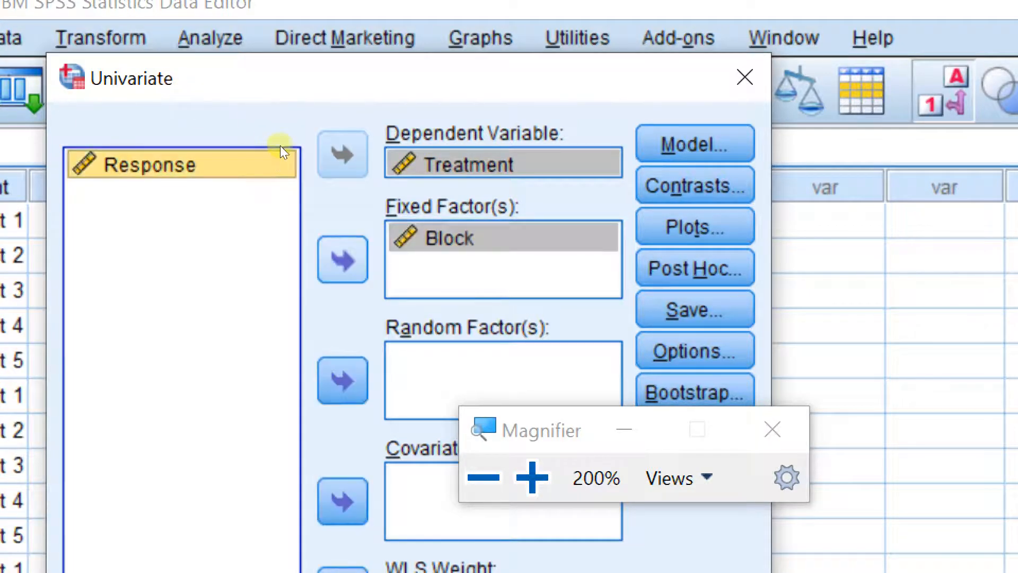
{"action": "left_click", "coordinate": [342, 260]}
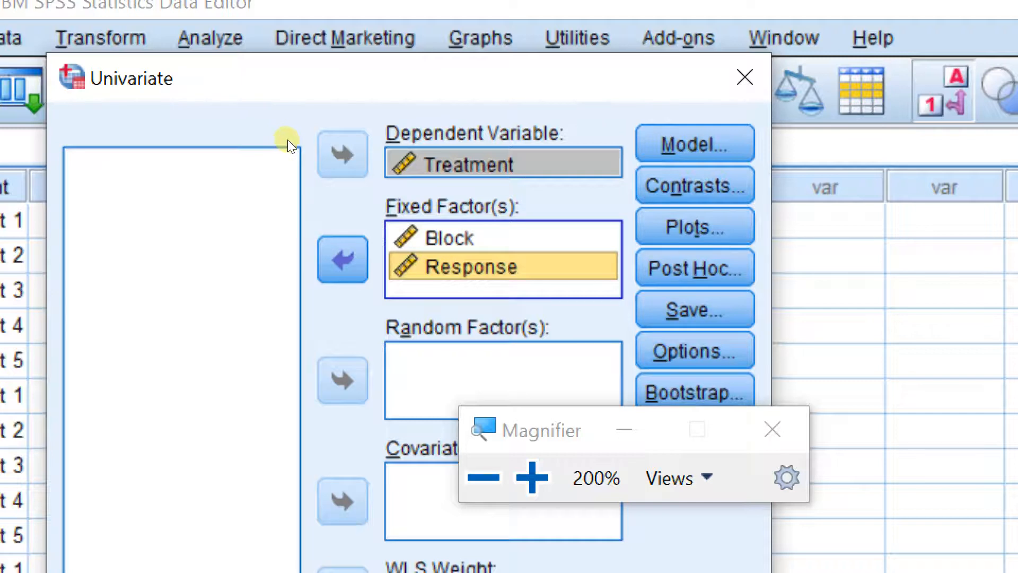
Remove Response and Block from the fixed factors and Treatment from the dependent variable
{"action": "left_click", "coordinate": [342, 260]}
{"action": "left_click", "coordinate": [450, 238]}
{"action": "left_click", "coordinate": [342, 260]}
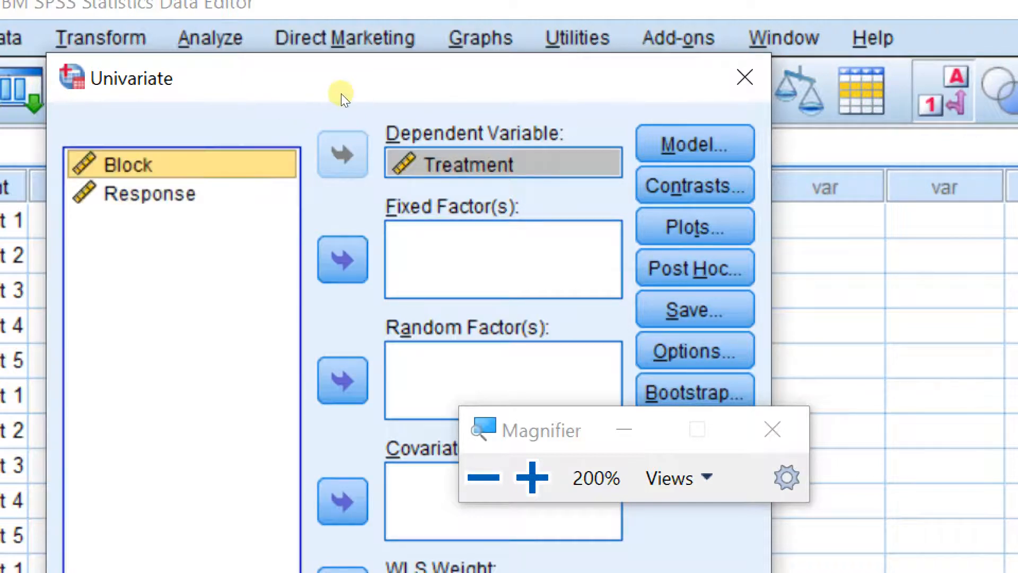
{"action": "left_click", "coordinate": [451, 164]}
{"action": "left_click", "coordinate": [343, 154]}
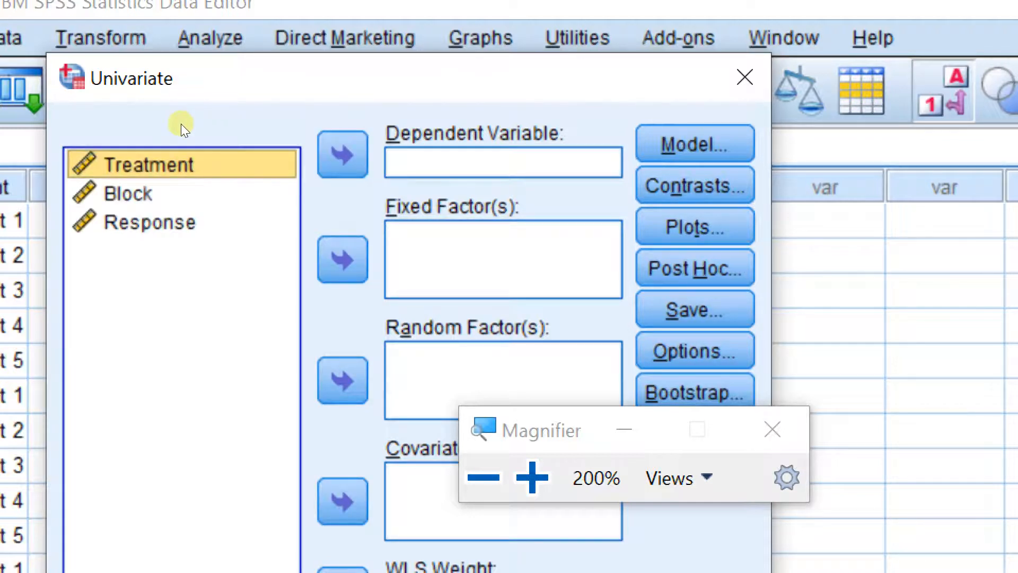
Close the Univariate dialog without running the analysis and return the screen magnification to 100%
{"action": "left_click", "coordinate": [150, 222]}
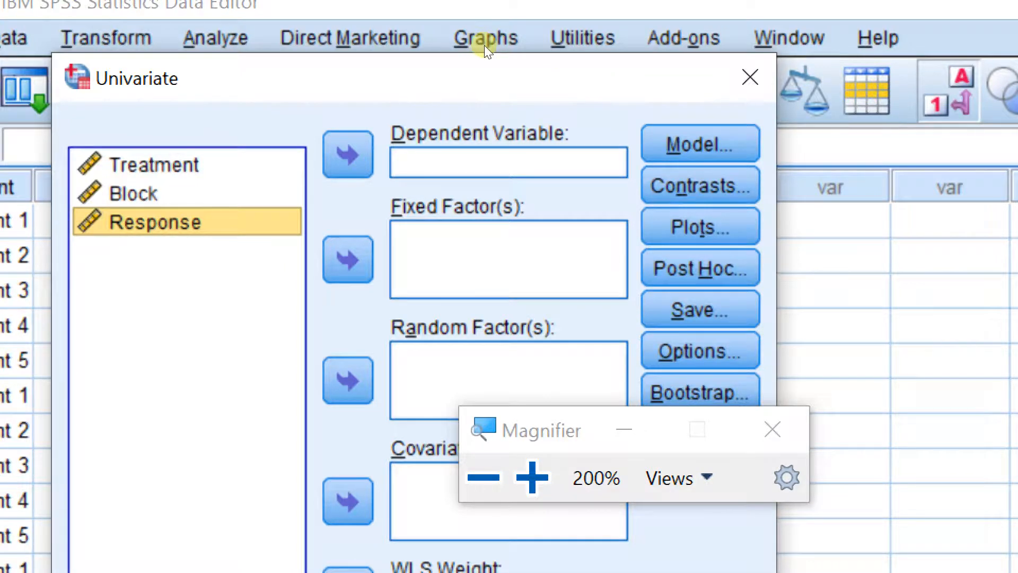
{"action": "left_click", "coordinate": [750, 77]}
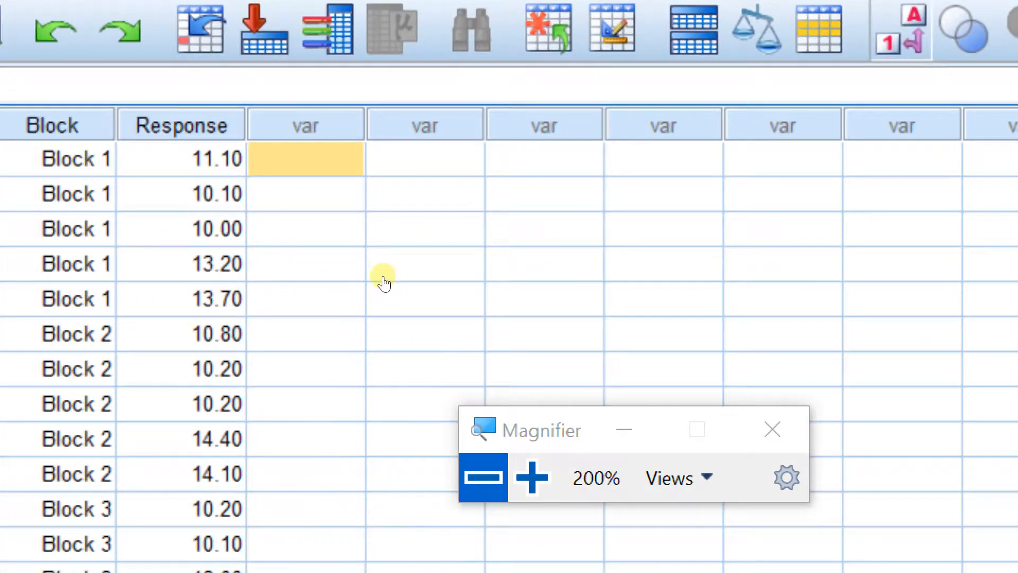
{"action": "left_click", "coordinate": [484, 478]}
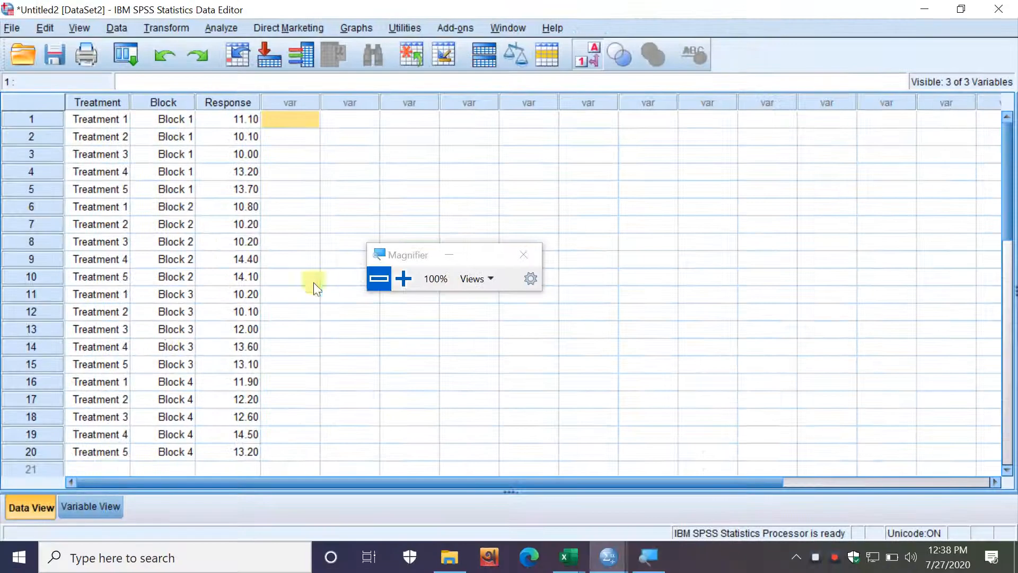
Show the variable definitions at 200% magnification and examine the measurement level choices for the Treatment variable
{"action": "left_click", "coordinate": [84, 506]}
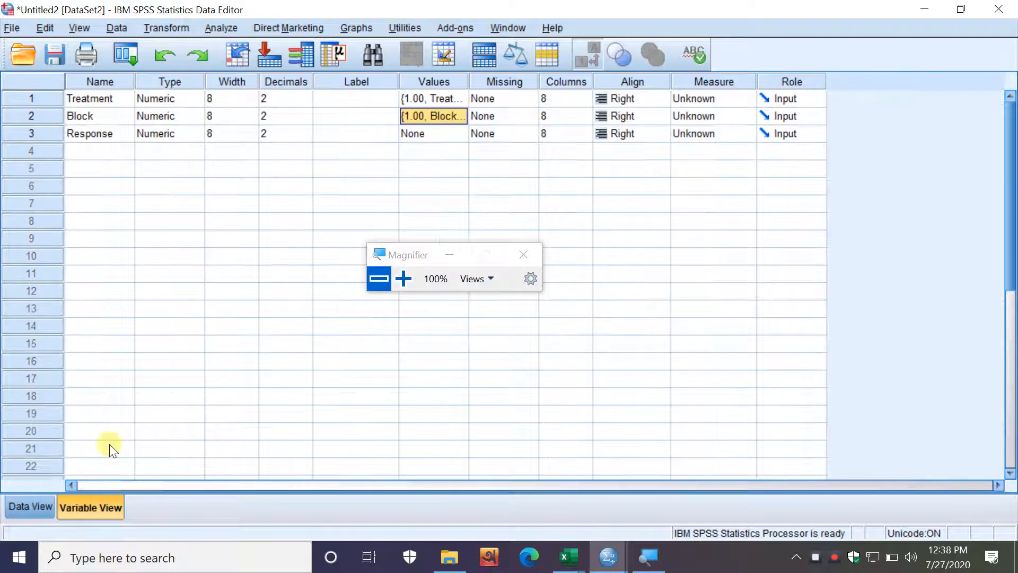
{"action": "left_click", "coordinate": [403, 278]}
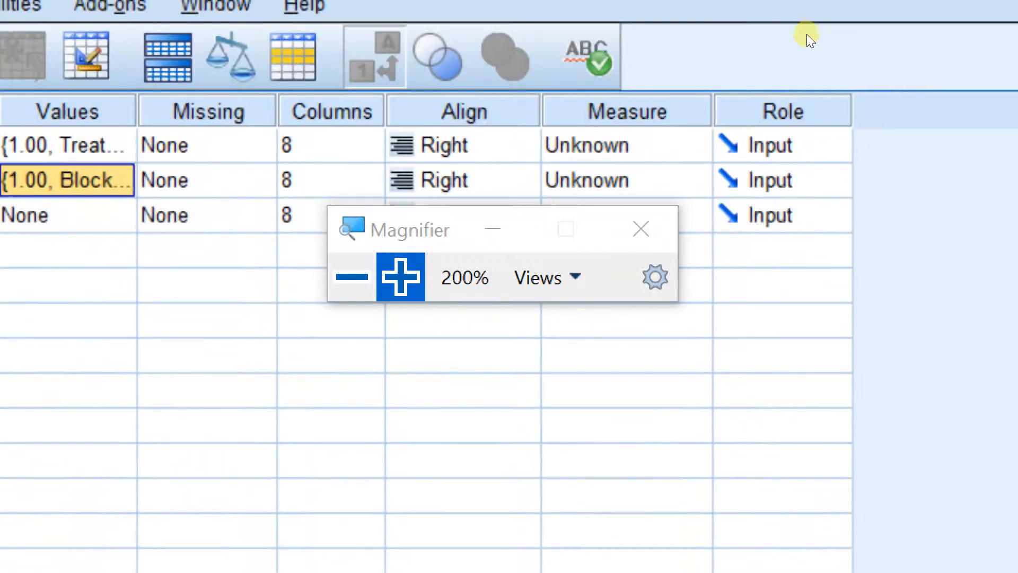
{"action": "left_click", "coordinate": [574, 141]}
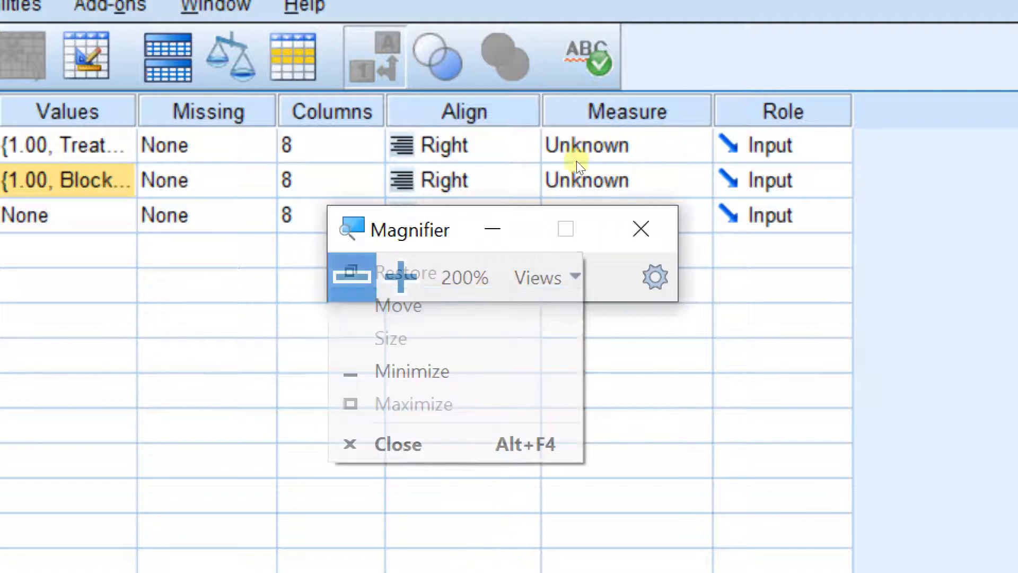
{"action": "left_click", "coordinate": [575, 183]}
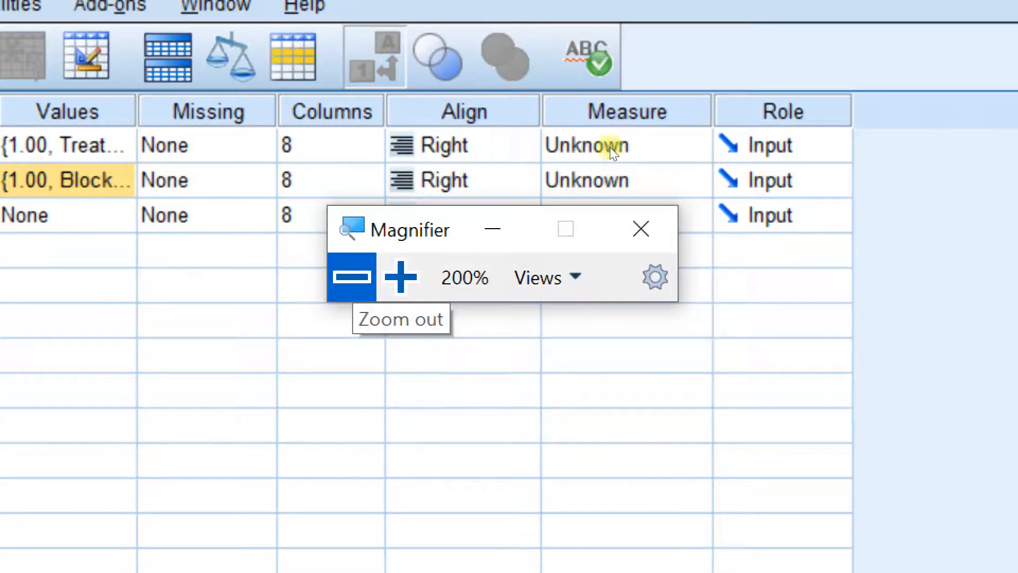
{"action": "left_click_drag", "start_coordinate": [610, 147], "coordinate": [610, 229]}
{"action": "left_click", "coordinate": [727, 97]}
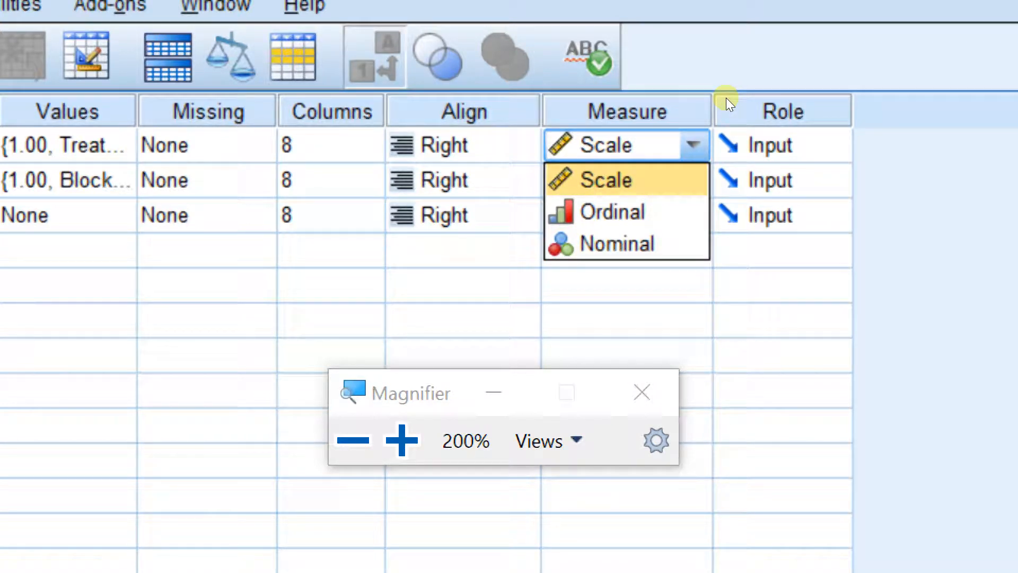
{"action": "left_click", "coordinate": [746, 134]}
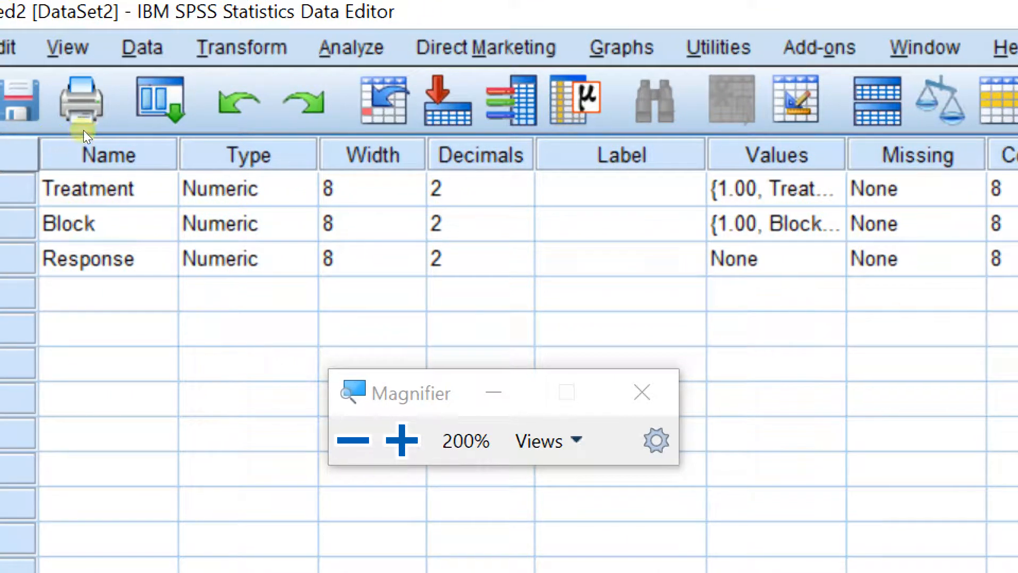
Examine the variable type options for the Response variable and close the dialog without changing anything
{"action": "left_click", "coordinate": [185, 97]}
{"action": "left_click", "coordinate": [180, 132]}
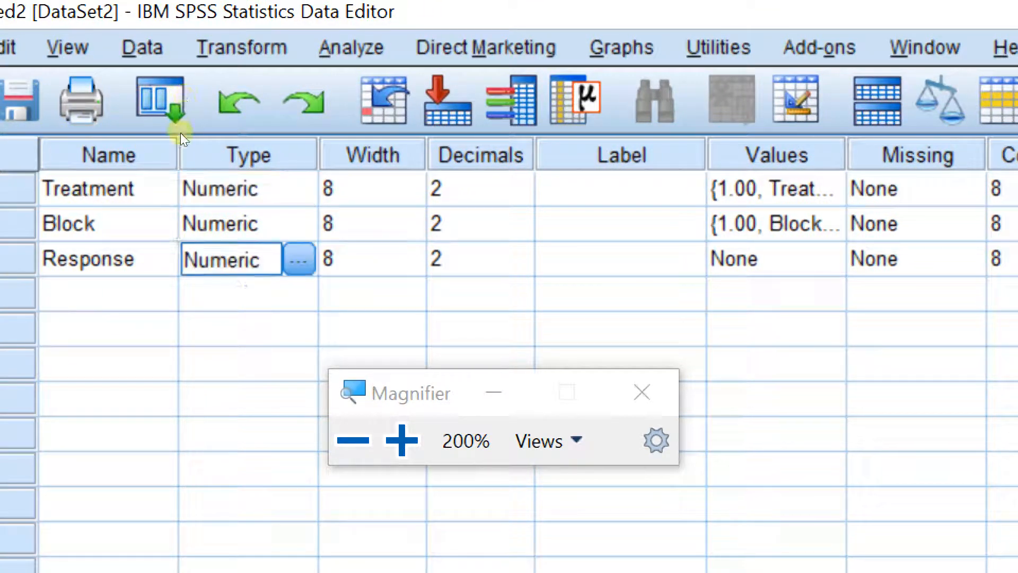
{"action": "double_click", "coordinate": [187, 113]}
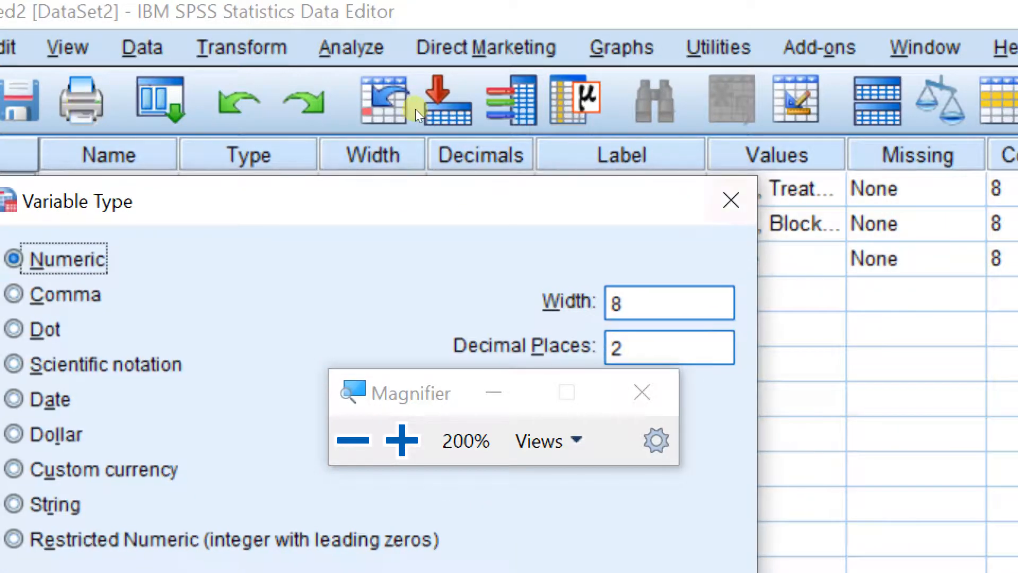
{"action": "left_click", "coordinate": [422, 108]}
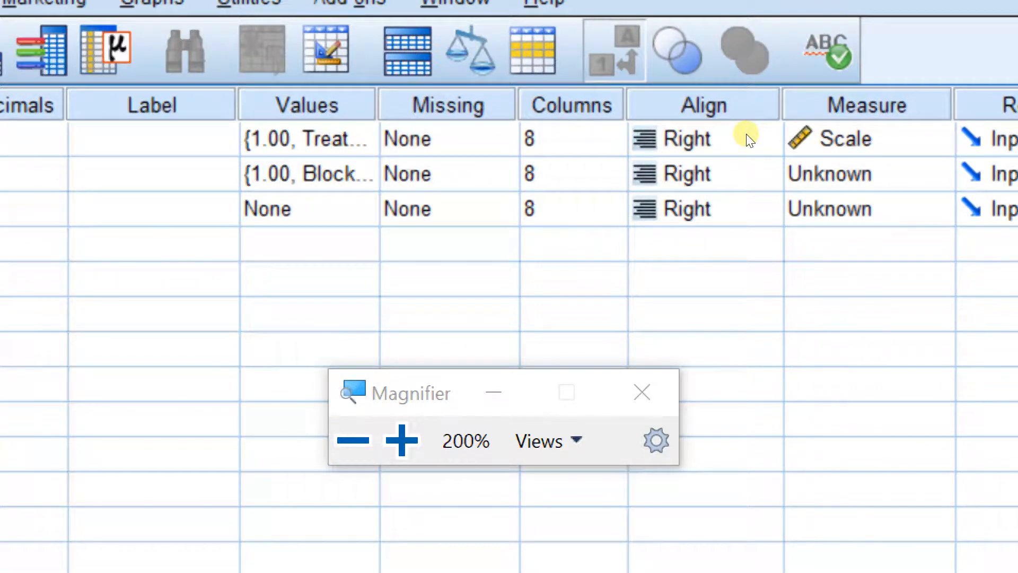
Set the measurement level to Scale for Response and to Nominal for Block and Treatment
{"action": "left_click", "coordinate": [747, 134]}
{"action": "left_click", "coordinate": [717, 153]}
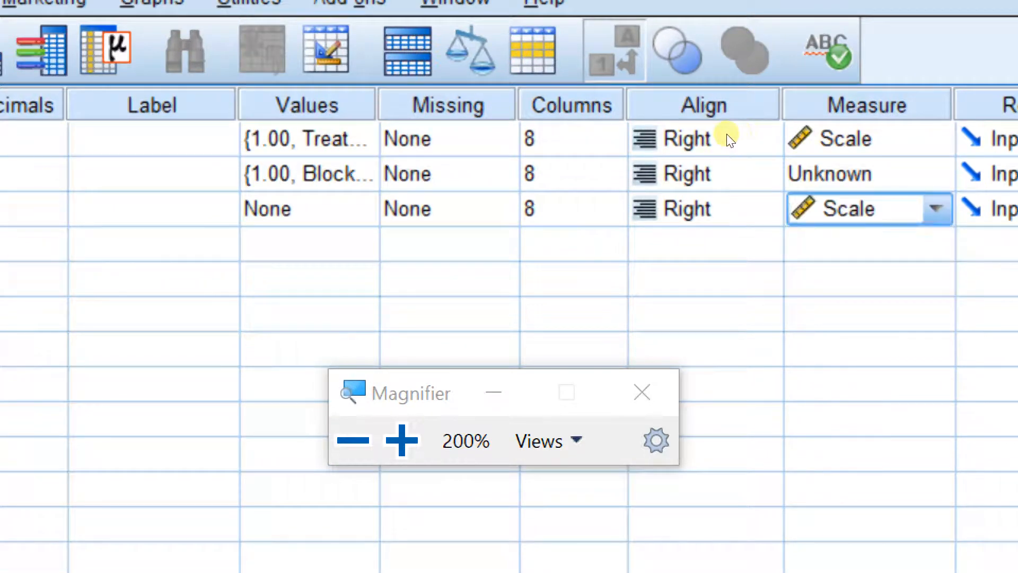
{"action": "left_click", "coordinate": [749, 113]}
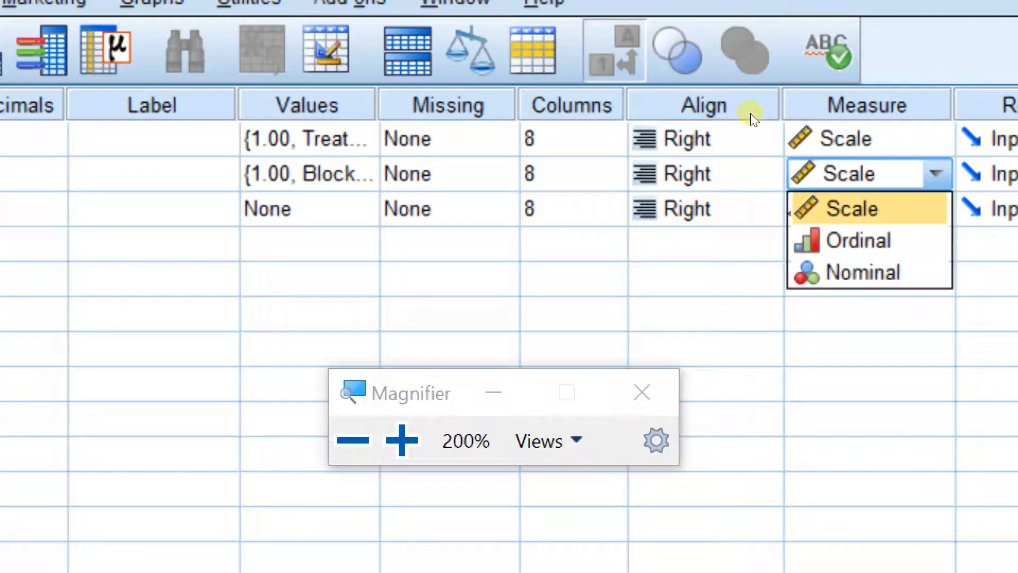
{"action": "left_click", "coordinate": [726, 164]}
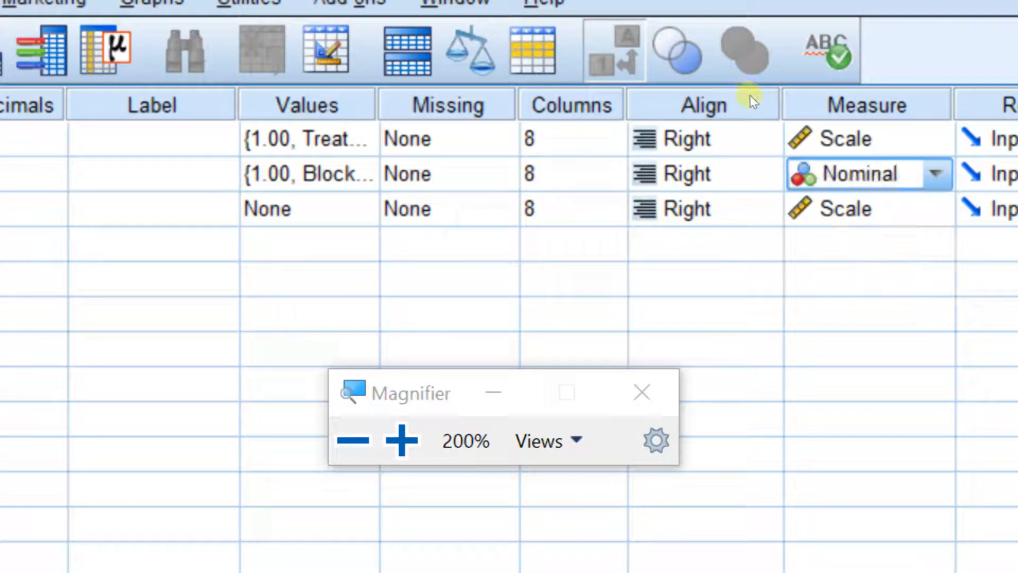
{"action": "left_click", "coordinate": [750, 94]}
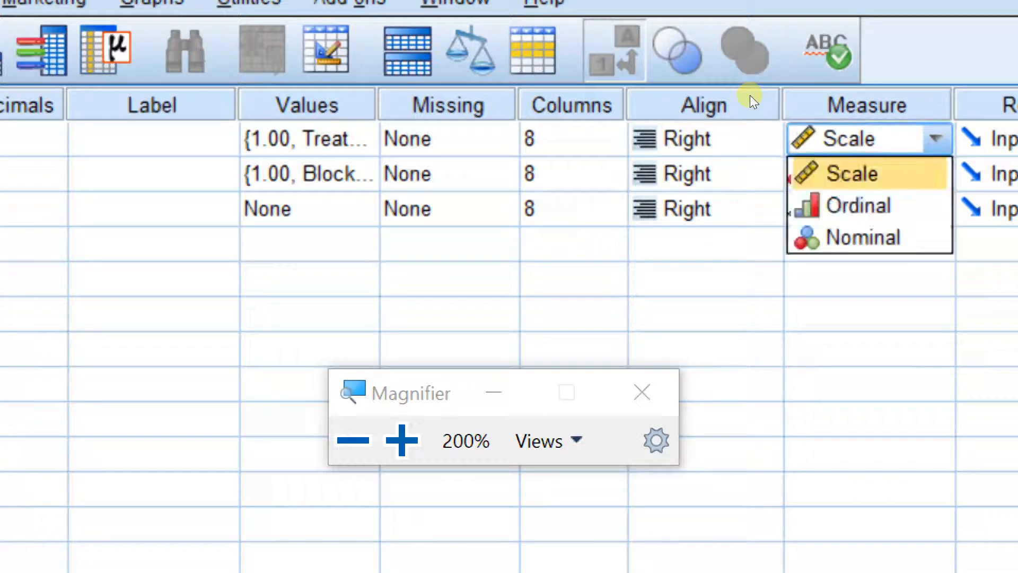
{"action": "left_click", "coordinate": [722, 144]}
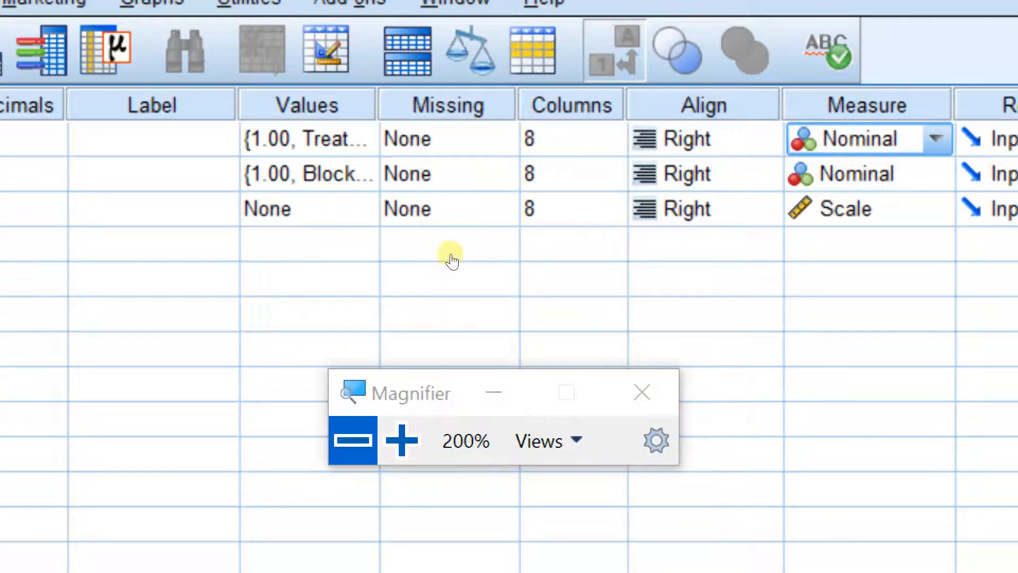
Return the screen magnification to 100% and show the data values instead of the variable definitions
{"action": "left_click", "coordinate": [352, 440]}
{"action": "left_click", "coordinate": [227, 194]}
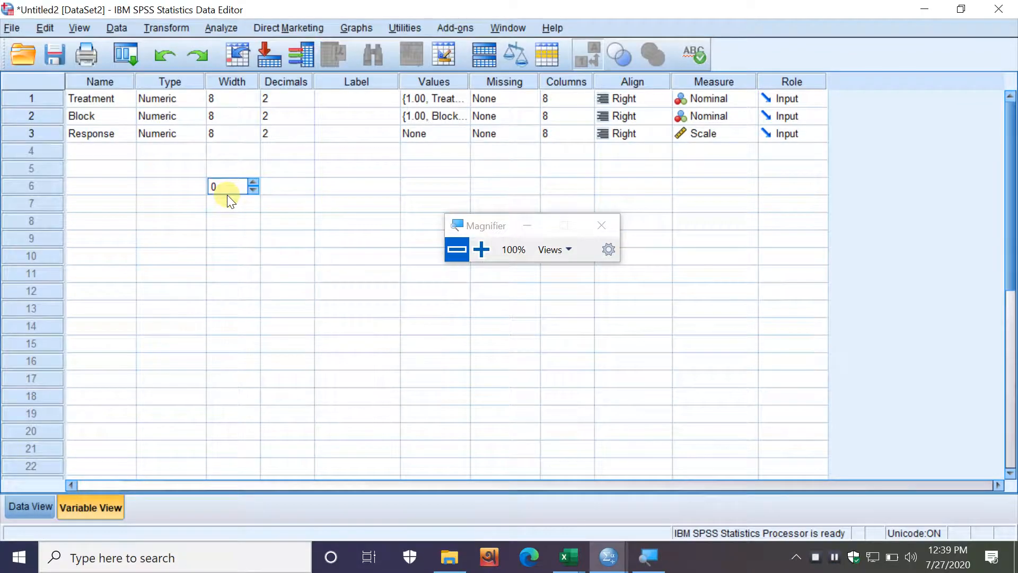
{"action": "left_click", "coordinate": [100, 152]}
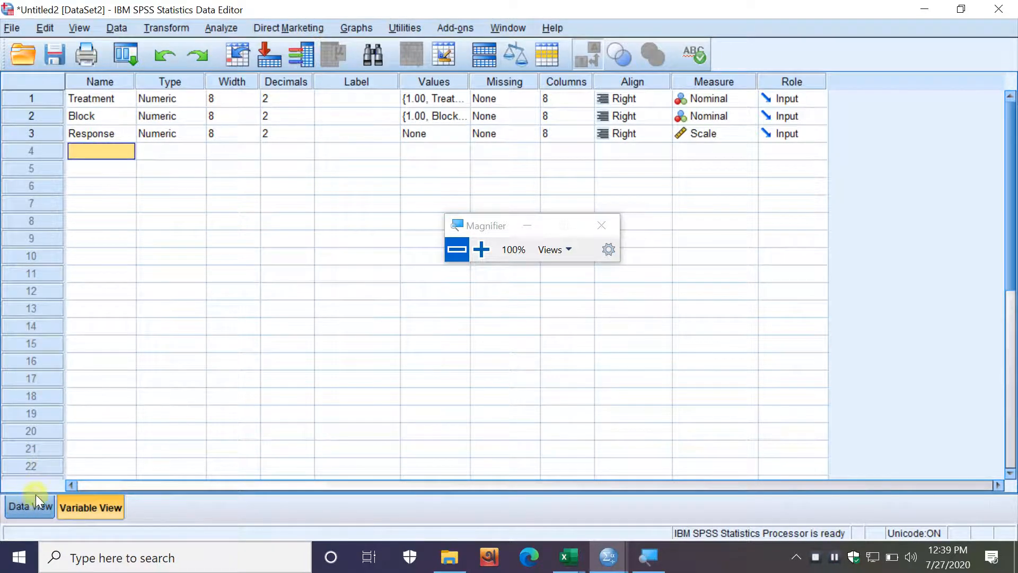
{"action": "left_click", "coordinate": [30, 507]}
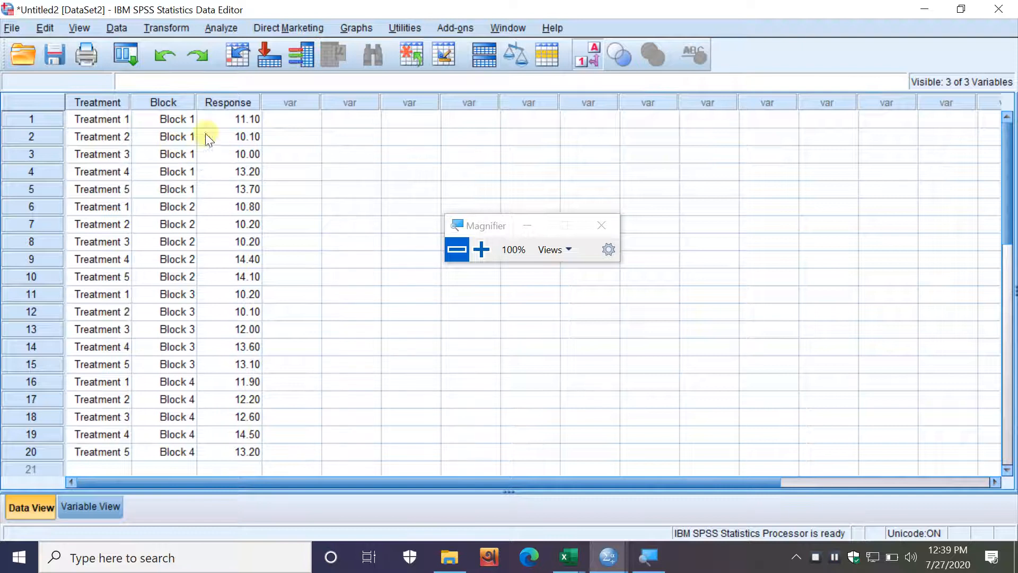
Magnify the screen to 200% and start a Univariate General Linear Model analysis
{"action": "left_click", "coordinate": [228, 28]}
{"action": "mouse_move", "coordinate": [312, 119]}
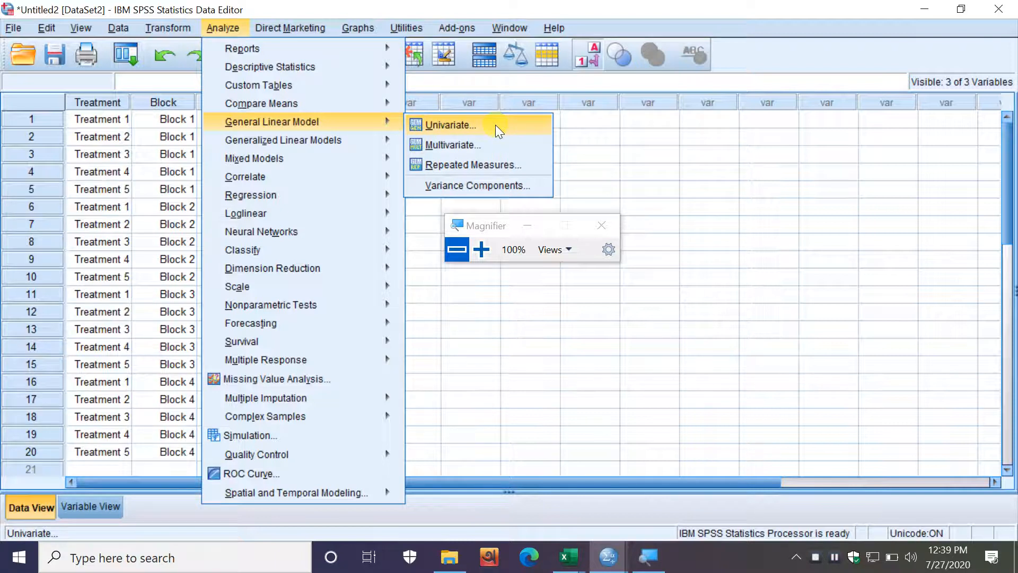
{"action": "left_click", "coordinate": [483, 250]}
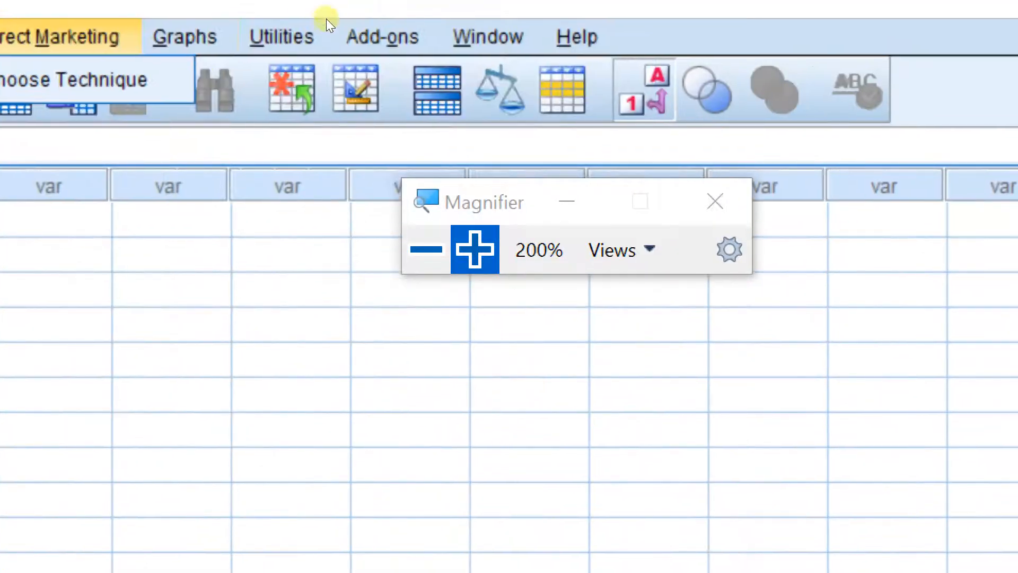
{"action": "mouse_move", "coordinate": [212, 26]}
{"action": "mouse_move", "coordinate": [278, 105]}
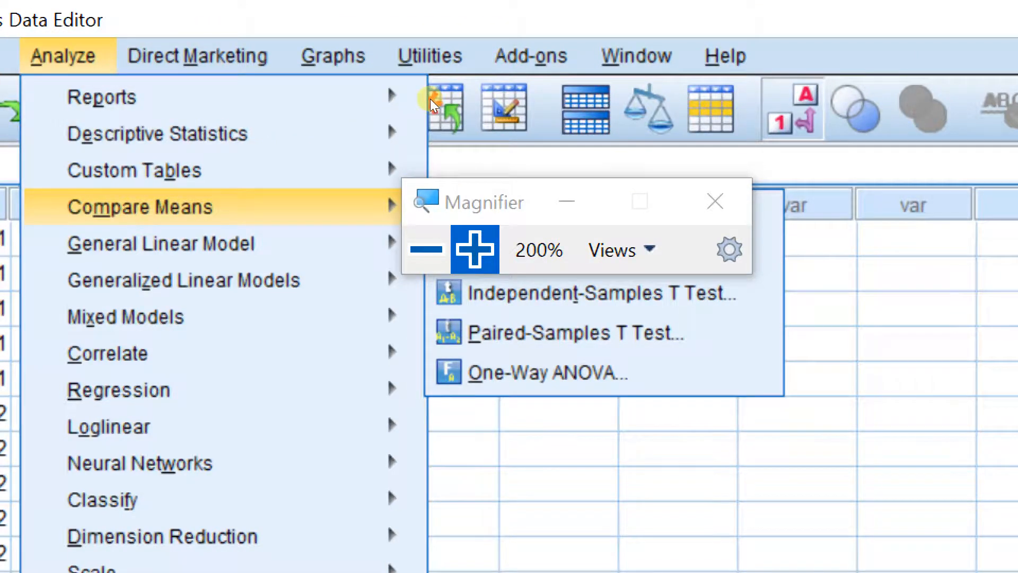
{"action": "mouse_move", "coordinate": [309, 125]}
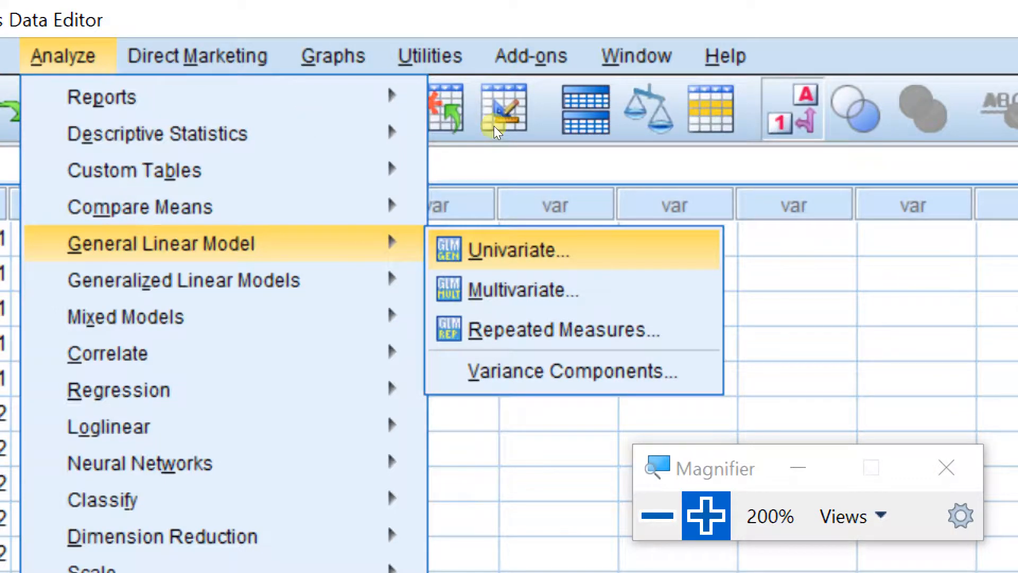
{"action": "key", "text": "Return"}
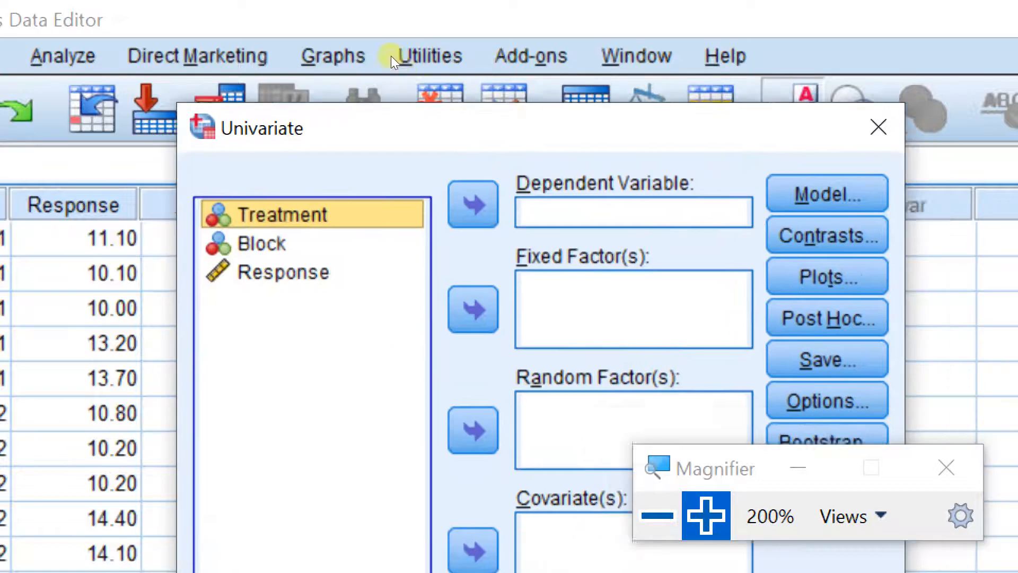
Assign Response as the dependent variable and Treatment and Block as fixed factors in the Univariate analysis
{"action": "left_click_drag", "start_coordinate": [444, 121], "coordinate": [305, 59]}
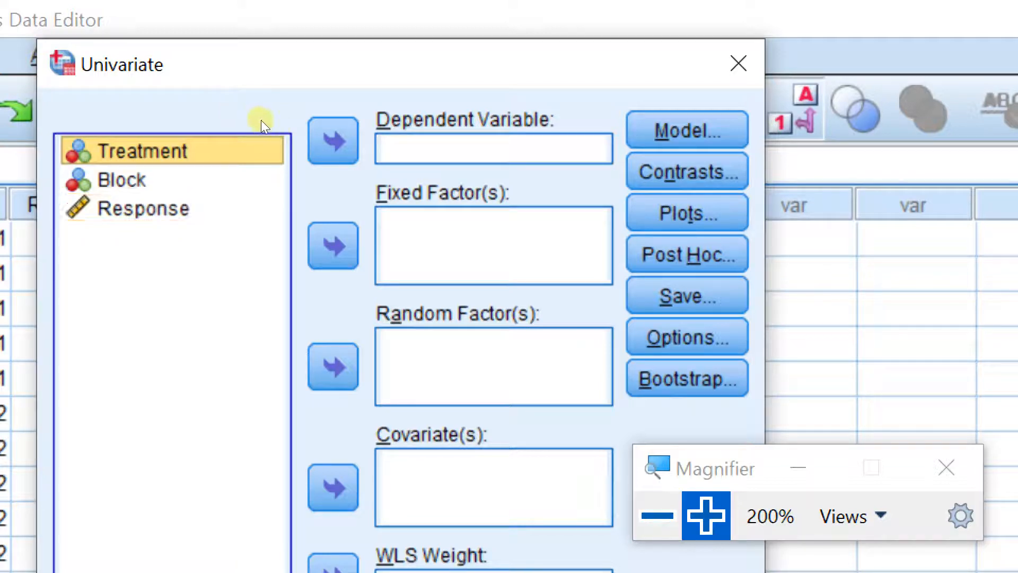
{"action": "left_click", "coordinate": [143, 208]}
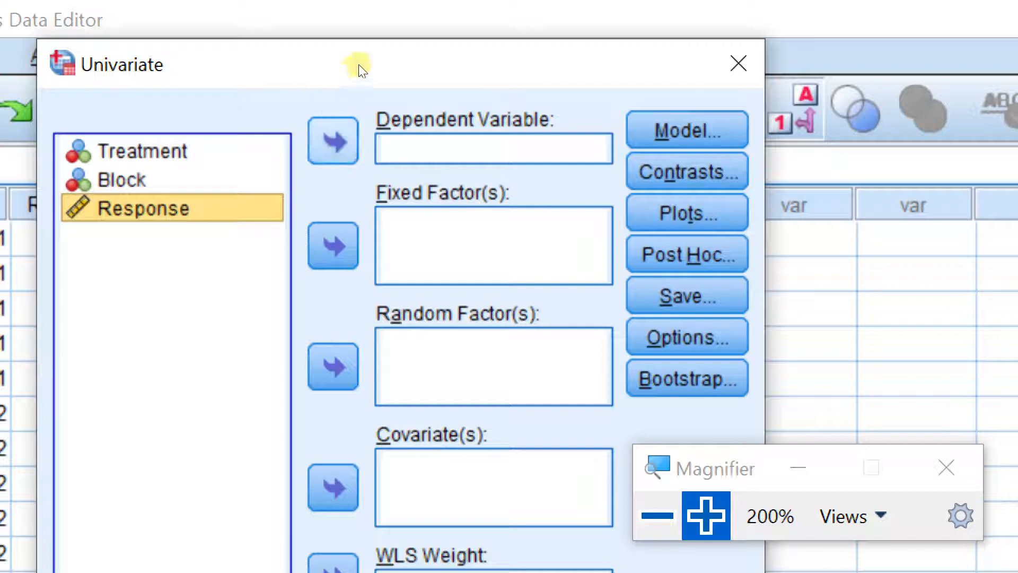
{"action": "left_click", "coordinate": [333, 141]}
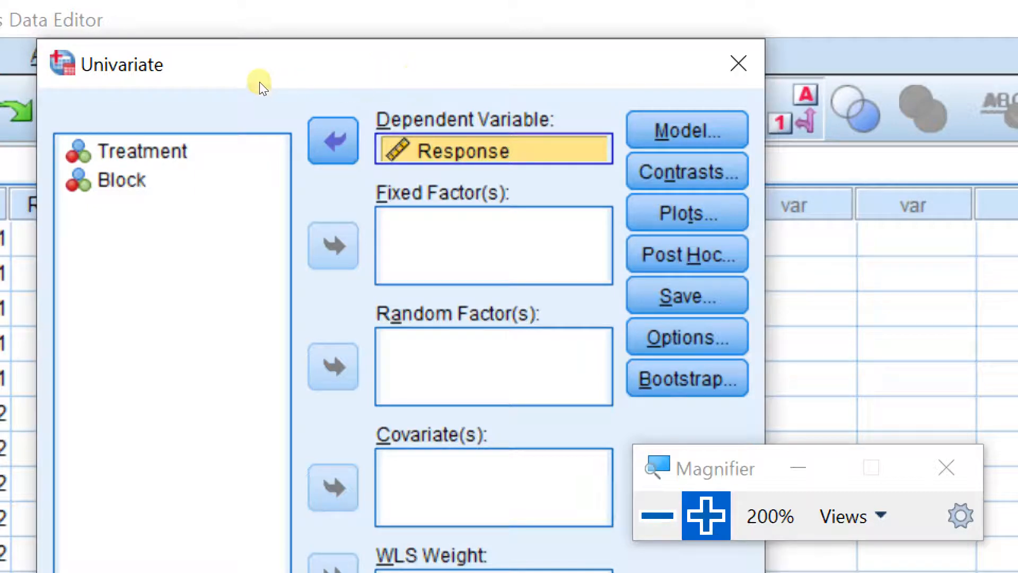
{"action": "left_click", "coordinate": [159, 151]}
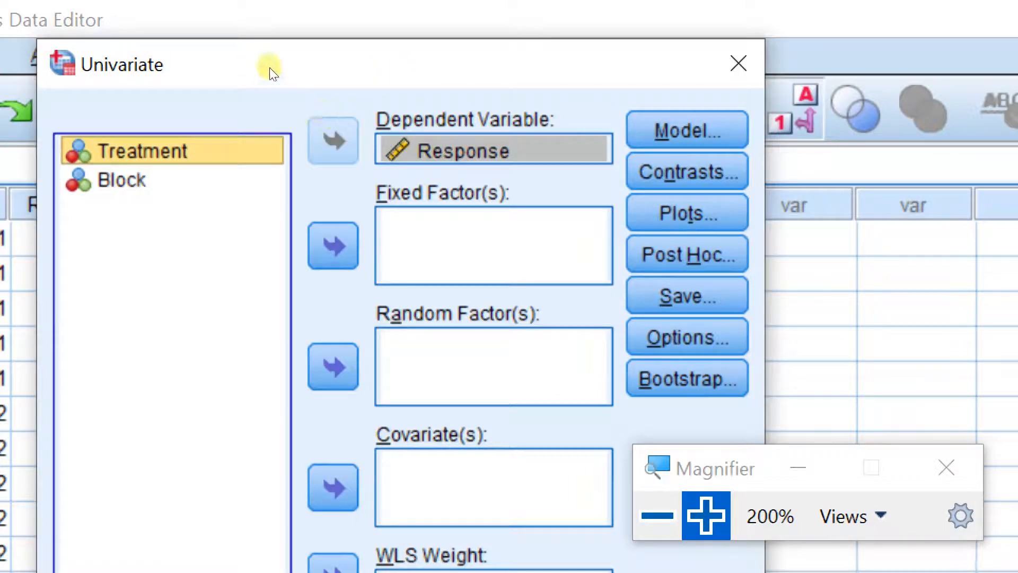
{"action": "left_click", "coordinate": [333, 246]}
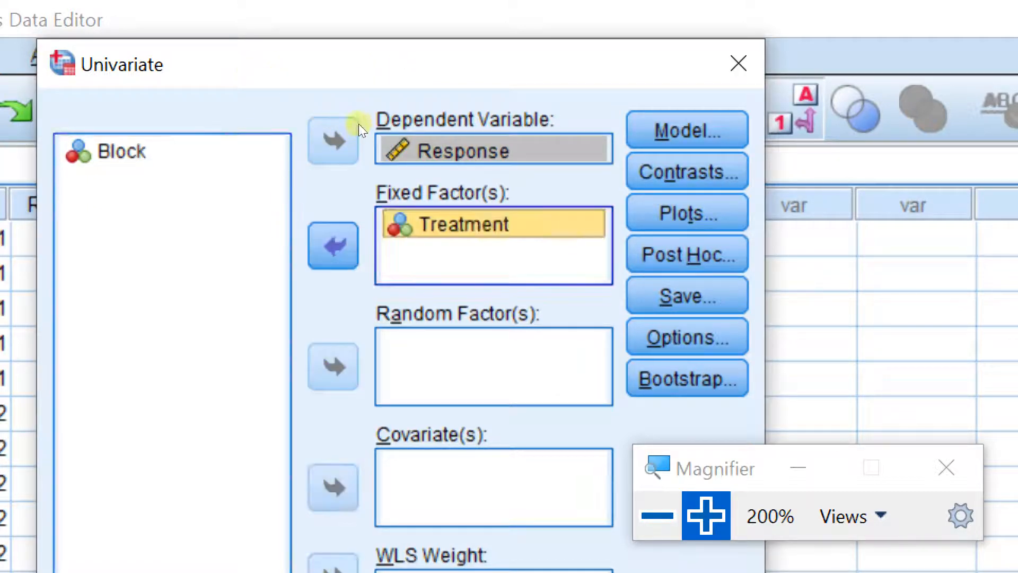
{"action": "left_click", "coordinate": [121, 151]}
{"action": "left_click", "coordinate": [334, 246]}
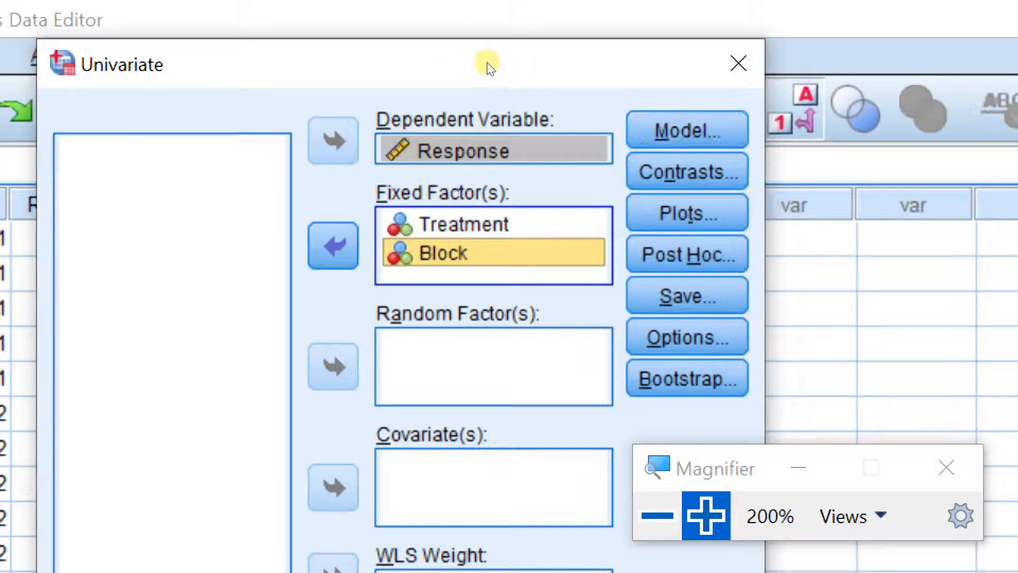
Specify a custom model for the Univariate analysis containing the terms Treatment and Block
{"action": "key", "text": "alt+m"}
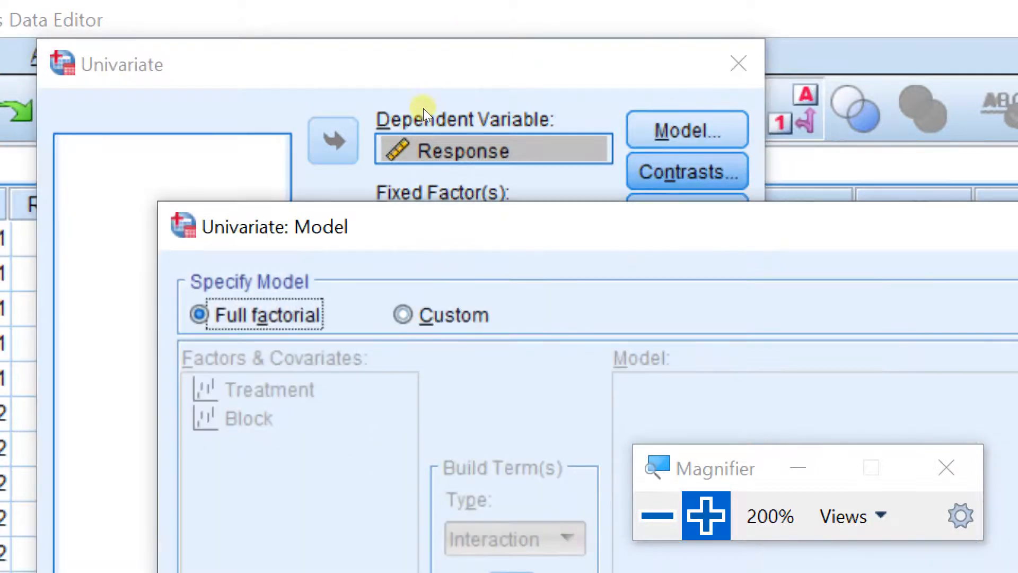
{"action": "left_click_drag", "start_coordinate": [422, 110], "coordinate": [350, 20]}
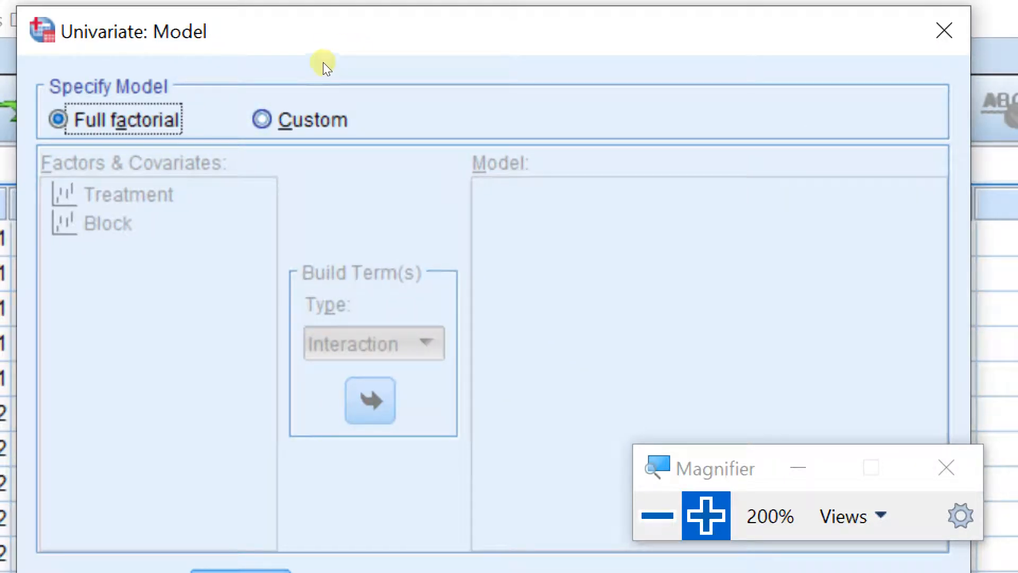
{"action": "key", "text": "alt+c"}
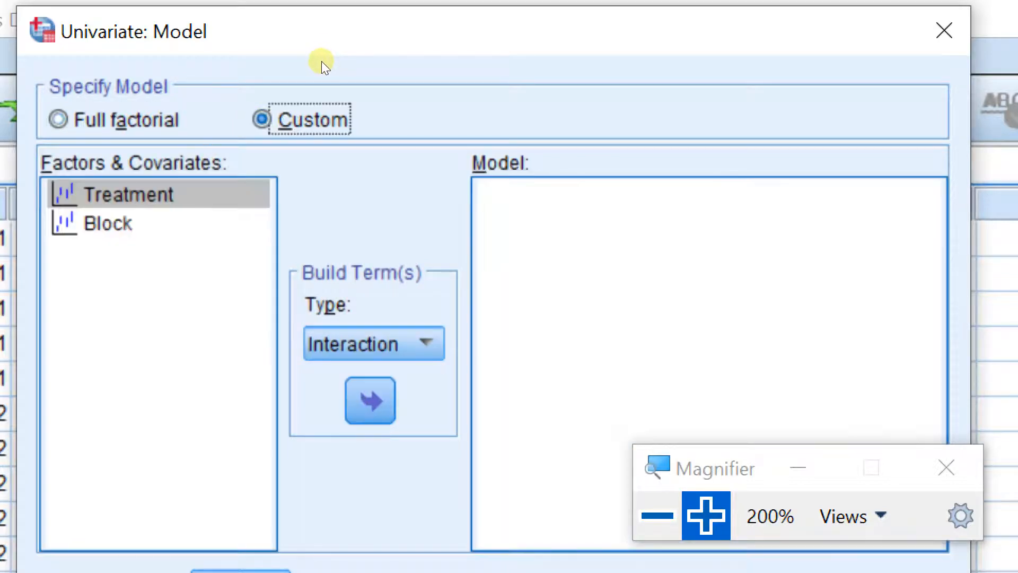
{"action": "key", "text": "Tab"}
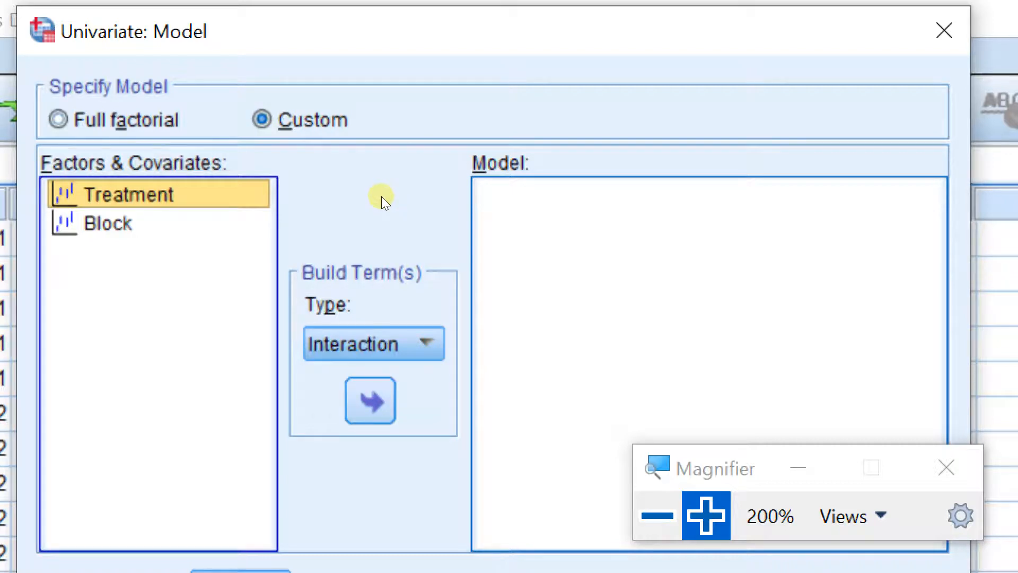
{"action": "left_click", "coordinate": [370, 401]}
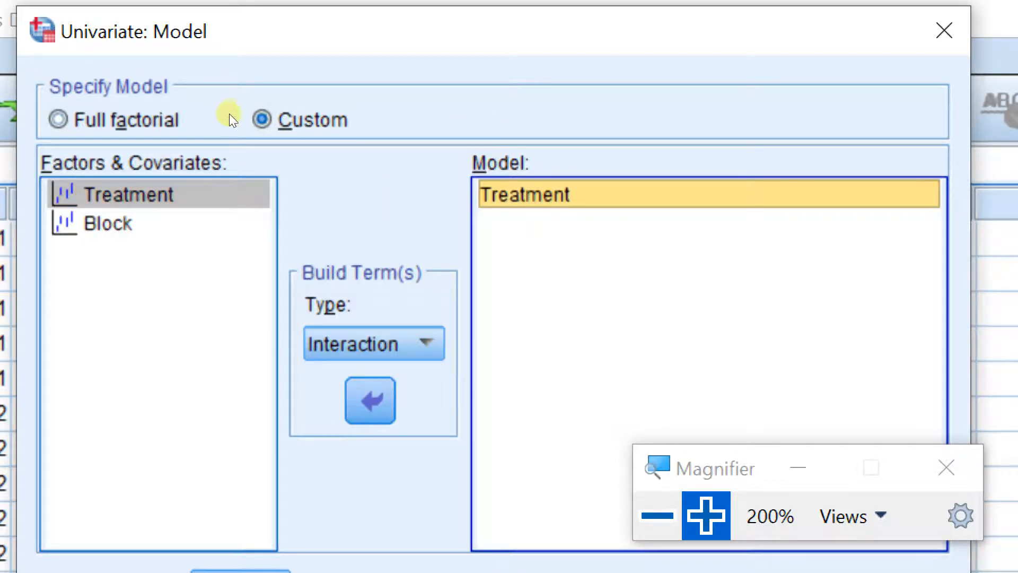
{"action": "left_click", "coordinate": [90, 223]}
{"action": "left_click", "coordinate": [370, 400]}
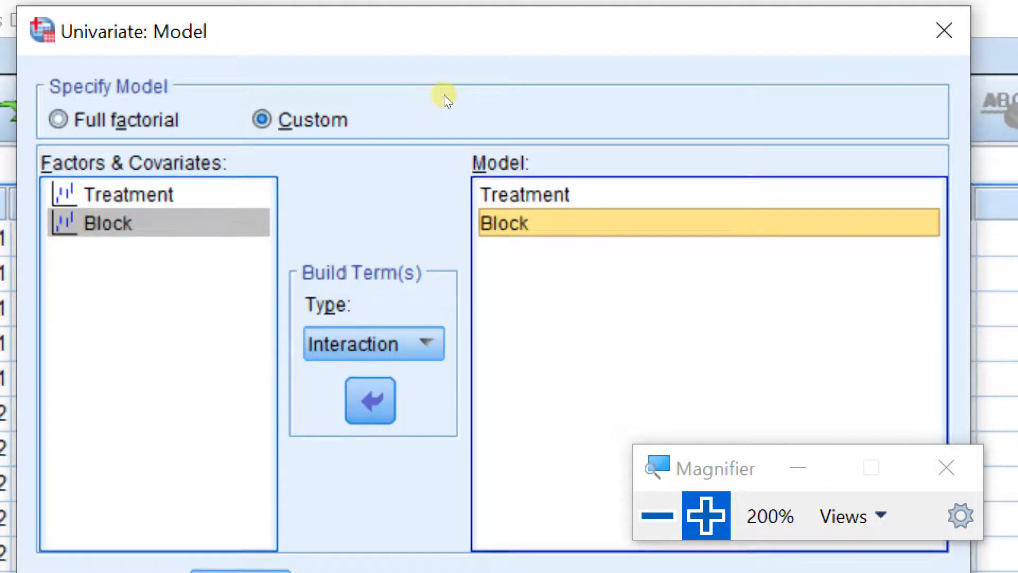
{"action": "left_click", "coordinate": [525, 194]}
{"action": "left_click", "coordinate": [525, 222]}
{"action": "left_click", "coordinate": [525, 194]}
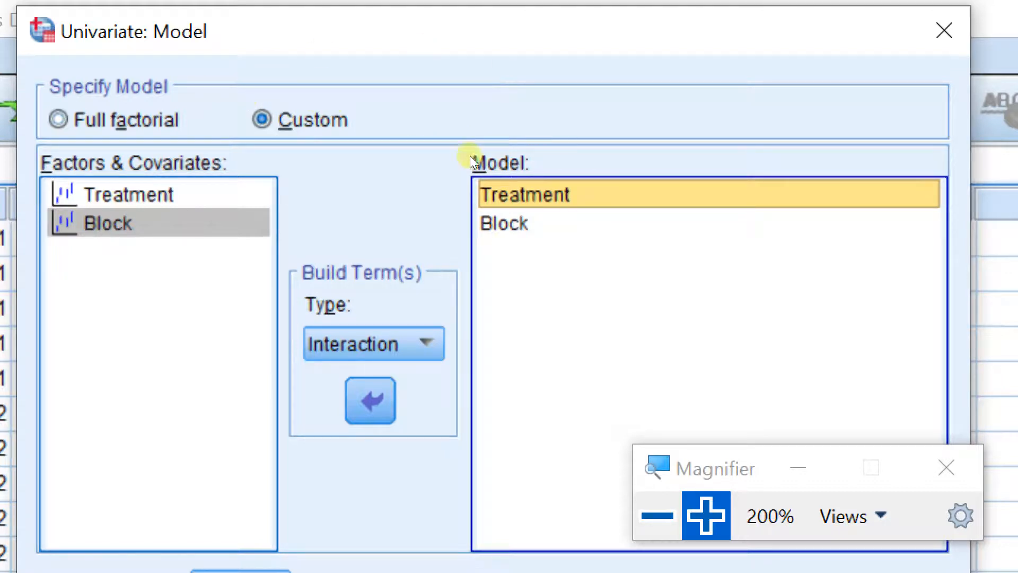
Set the build term type of the custom model to Main effects
{"action": "left_click", "coordinate": [413, 343]}
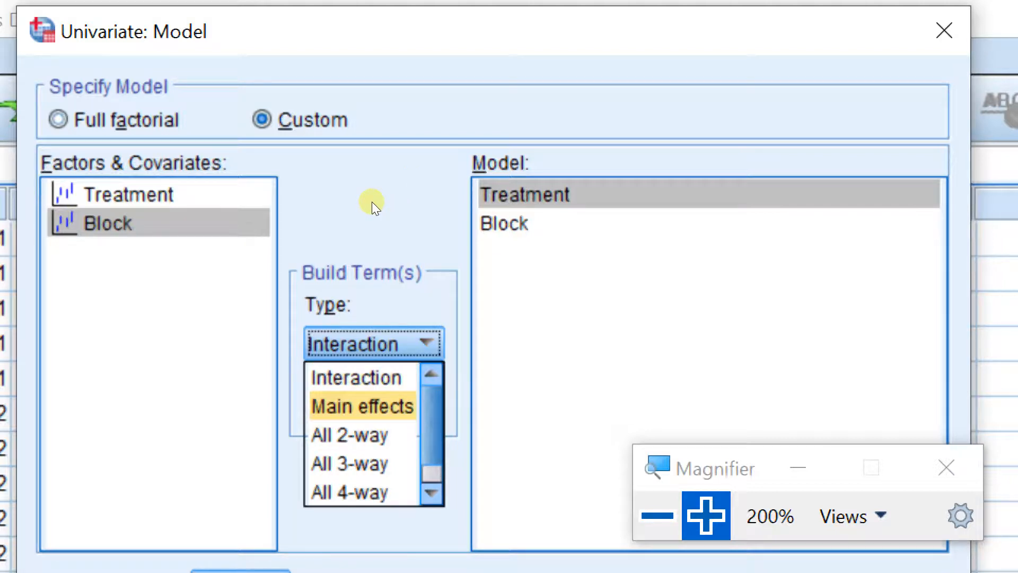
{"action": "left_click", "coordinate": [363, 406]}
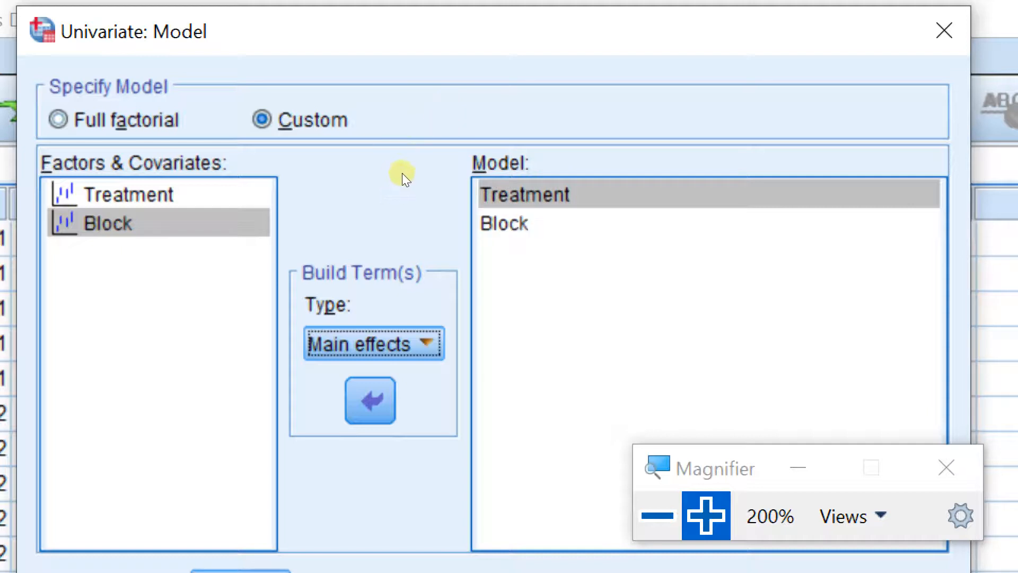
{"action": "key", "text": "Down"}
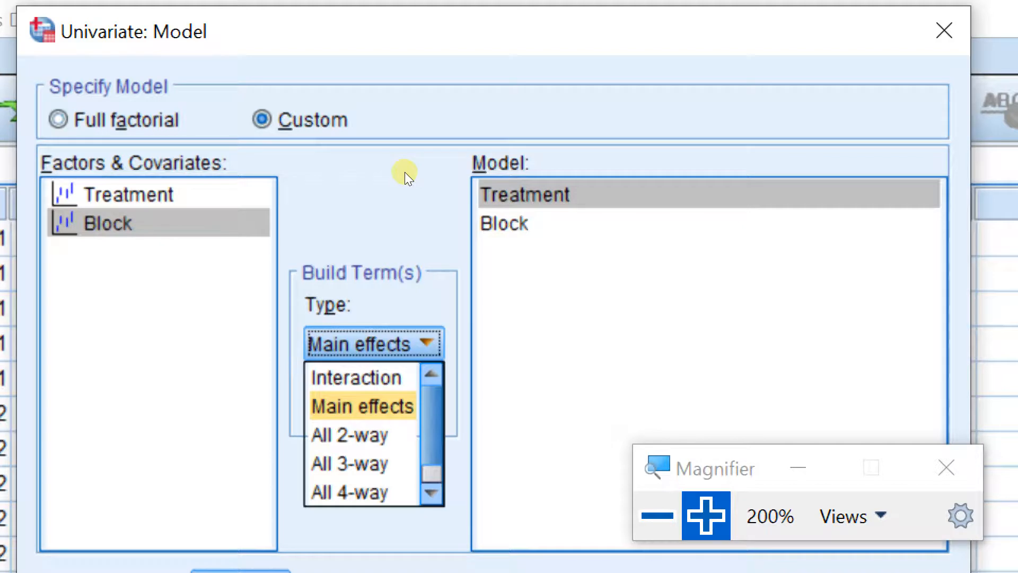
{"action": "key", "text": "Up"}
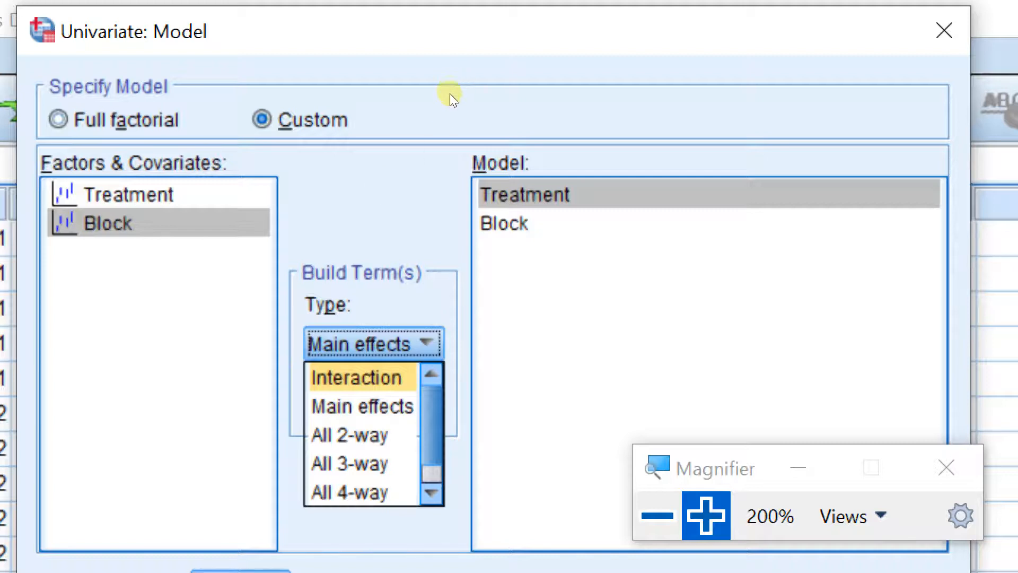
{"action": "key", "text": "Down"}
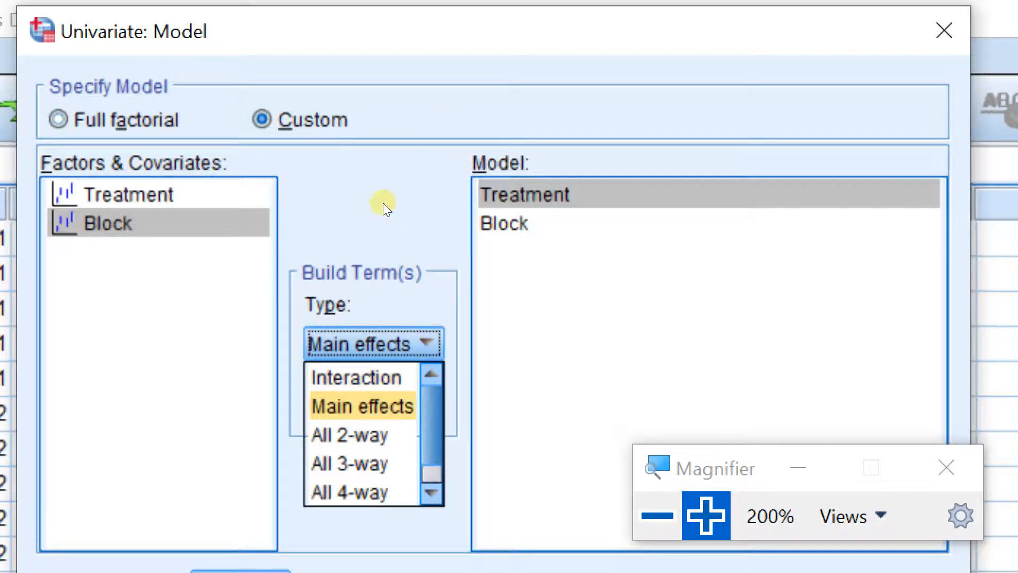
{"action": "key", "text": "Return"}
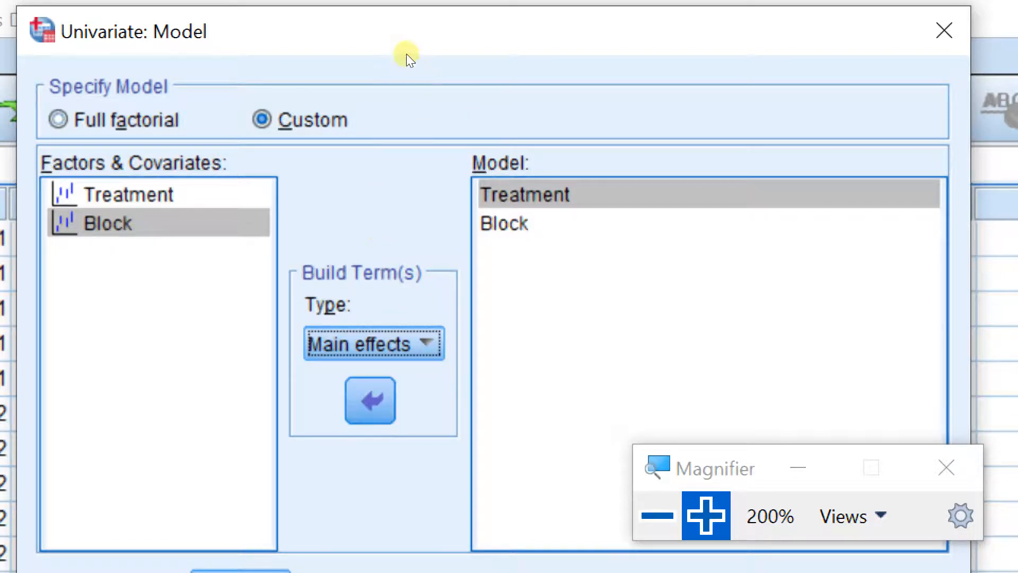
Exclude the intercept from the custom Univariate model and run the analysis
{"action": "left_click", "coordinate": [657, 515]}
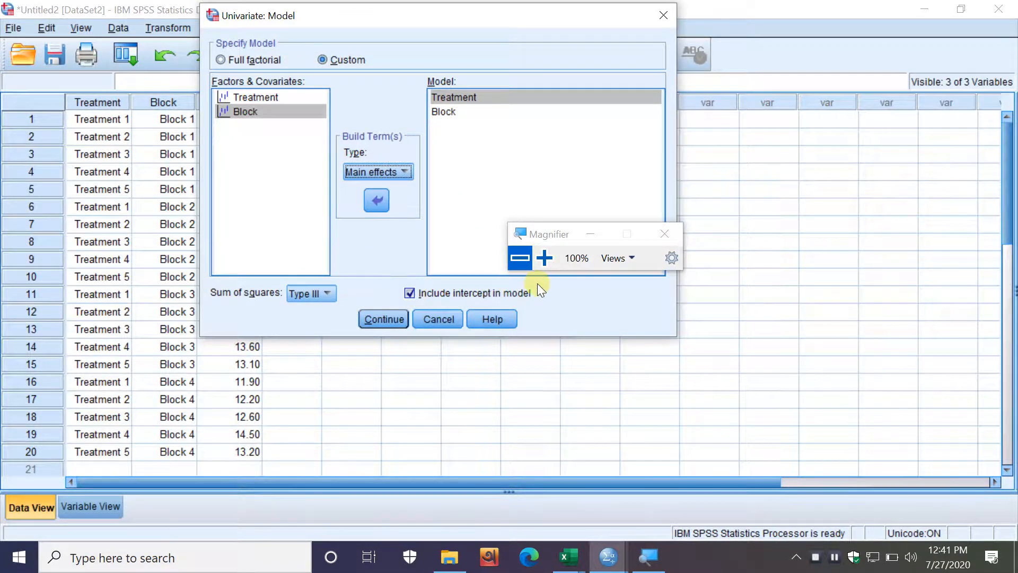
{"action": "left_click", "coordinate": [546, 258]}
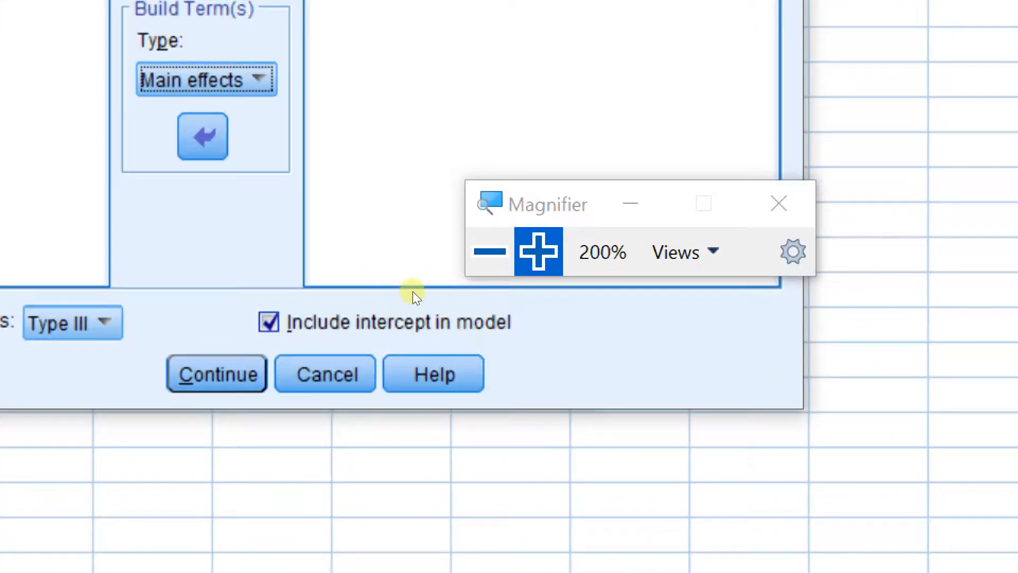
{"action": "left_click", "coordinate": [413, 291]}
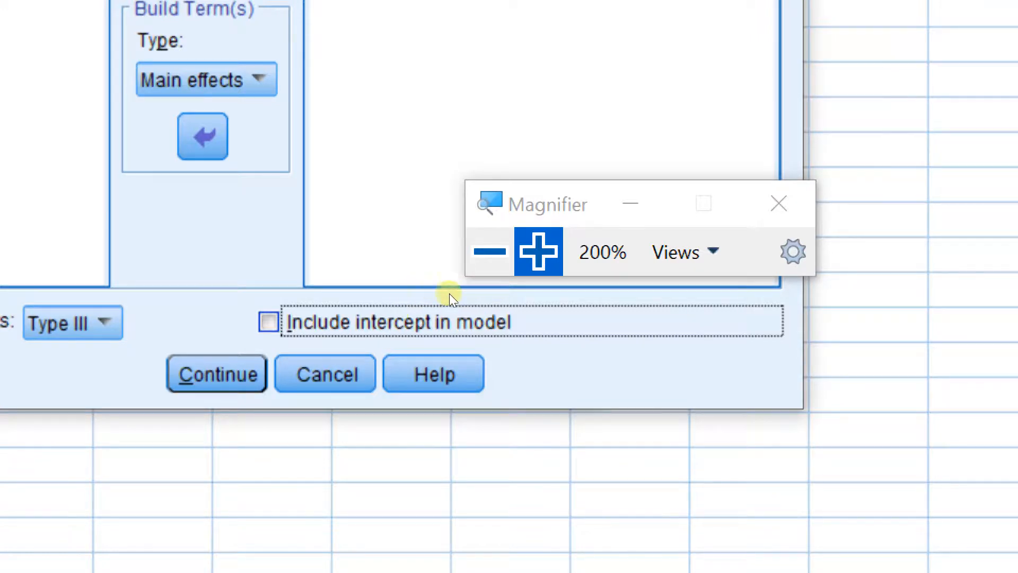
{"action": "key", "text": "Return"}
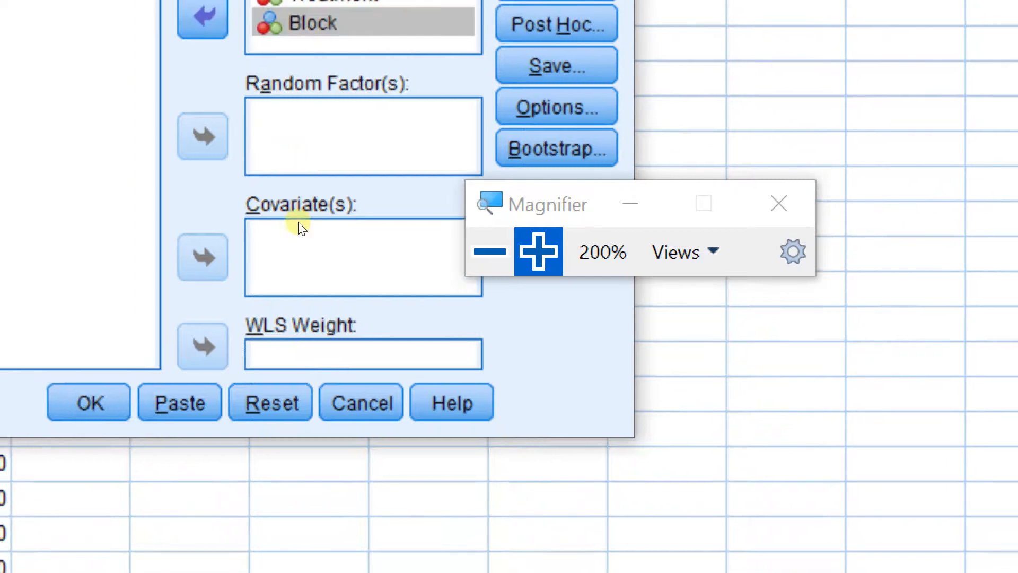
{"action": "left_click", "coordinate": [489, 251]}
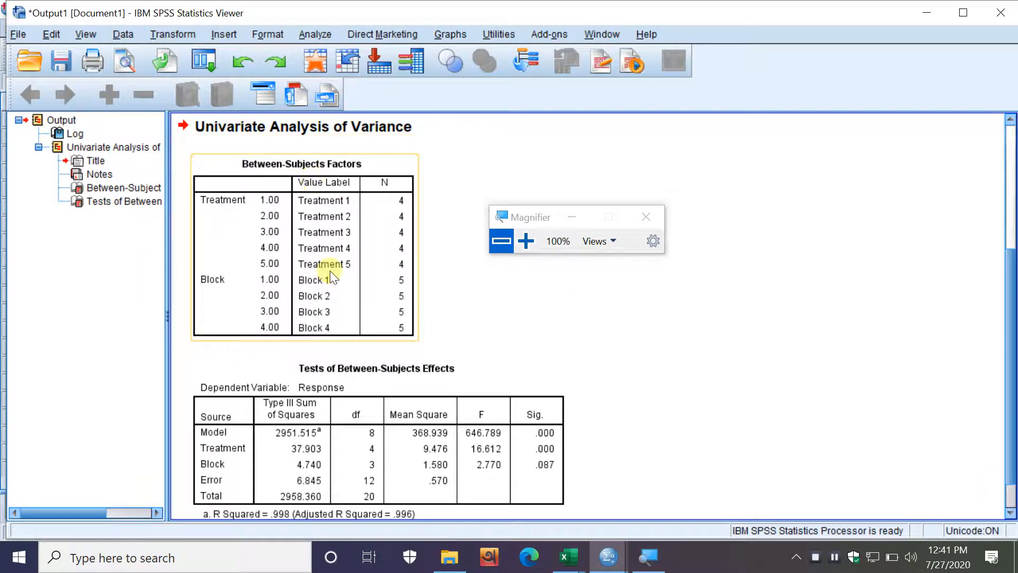
Examine the Tests of Between-Subjects Effects table in the output at 200% magnification
{"action": "left_click", "coordinate": [316, 461]}
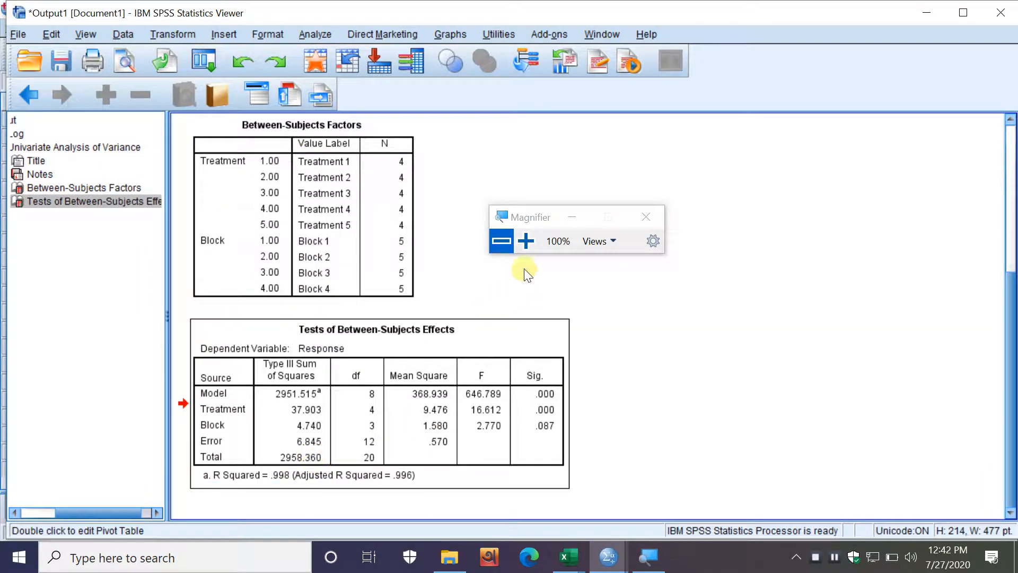
{"action": "left_click", "coordinate": [526, 241]}
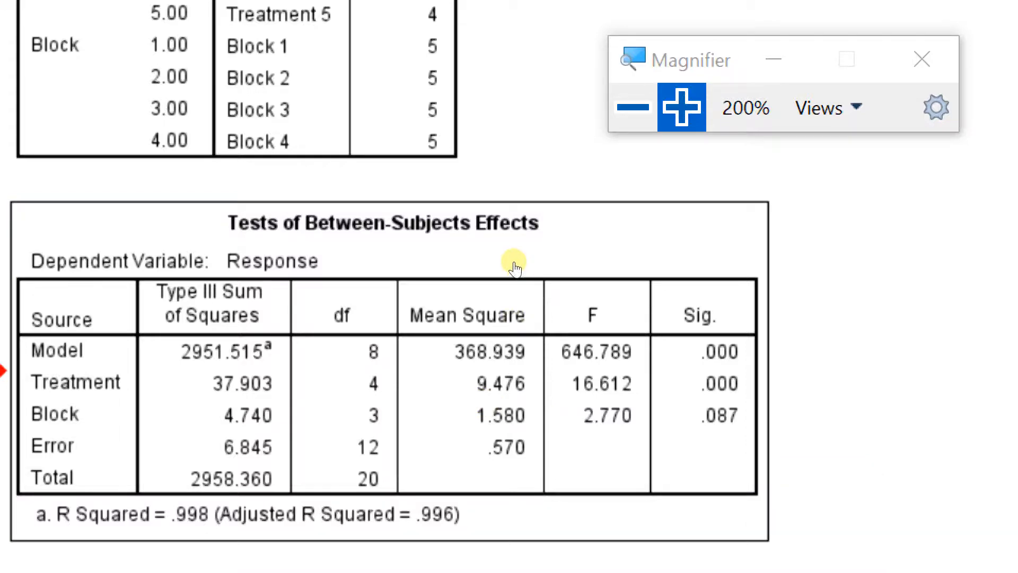
{"action": "key", "text": "super+minus"}
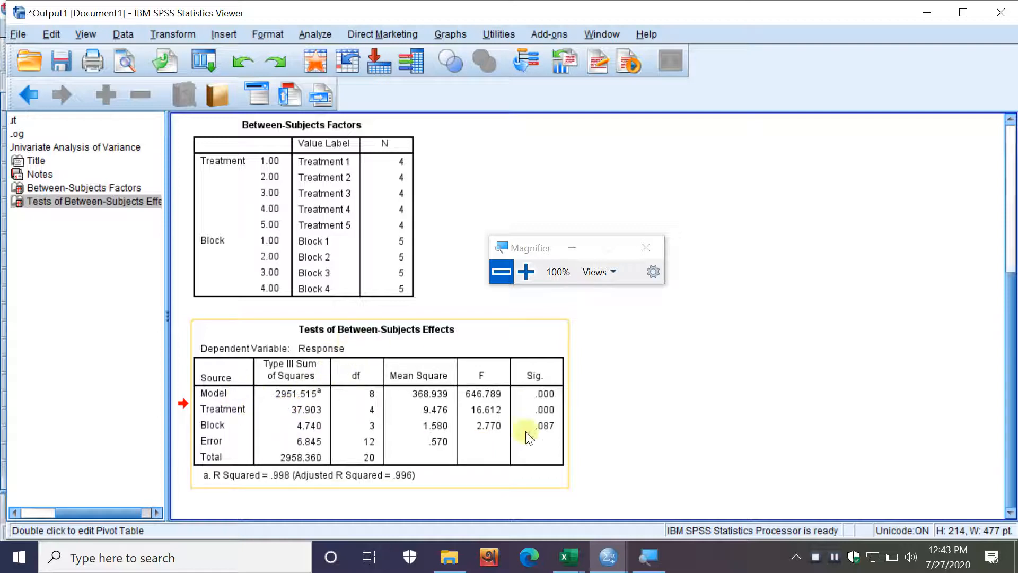
Return to the Data Editor for DataSet2 and reopen the Univariate General Linear Model analysis
{"action": "mouse_move", "coordinate": [608, 557]}
{"action": "mouse_move", "coordinate": [682, 506]}
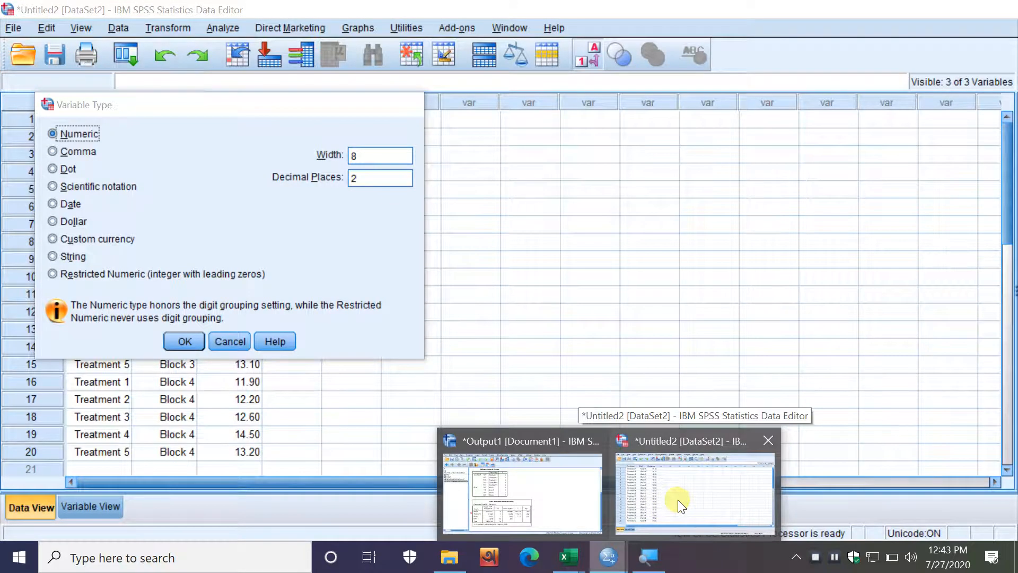
{"action": "left_click", "coordinate": [681, 506]}
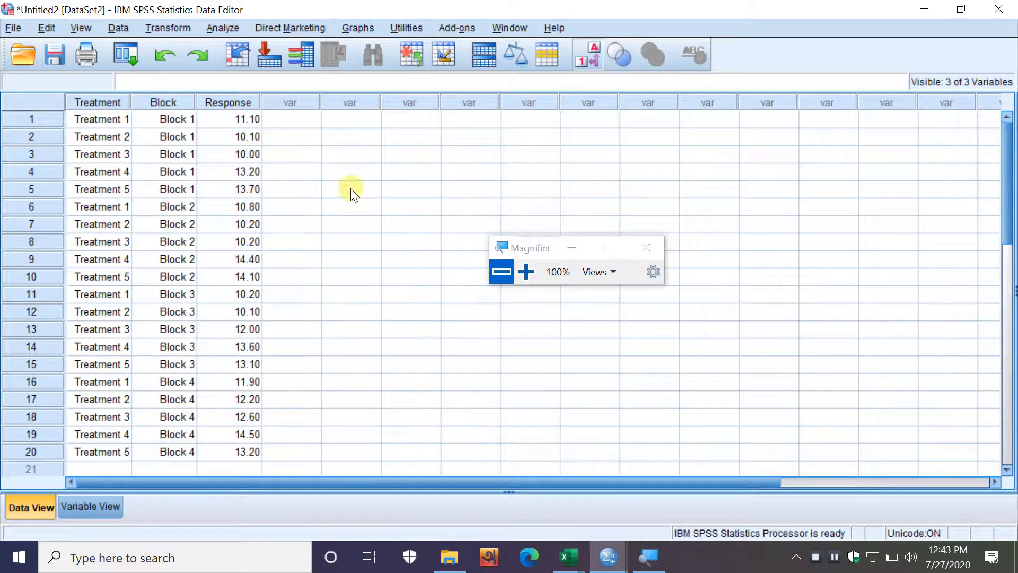
{"action": "left_click", "coordinate": [369, 189]}
{"action": "left_click", "coordinate": [225, 28]}
{"action": "mouse_move", "coordinate": [294, 104]}
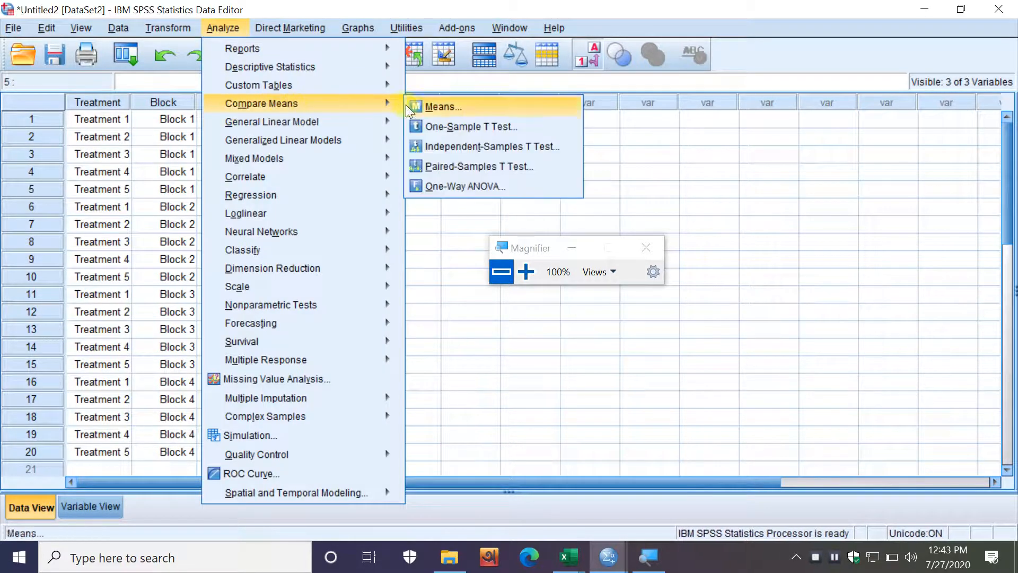
{"action": "left_click", "coordinate": [346, 122]}
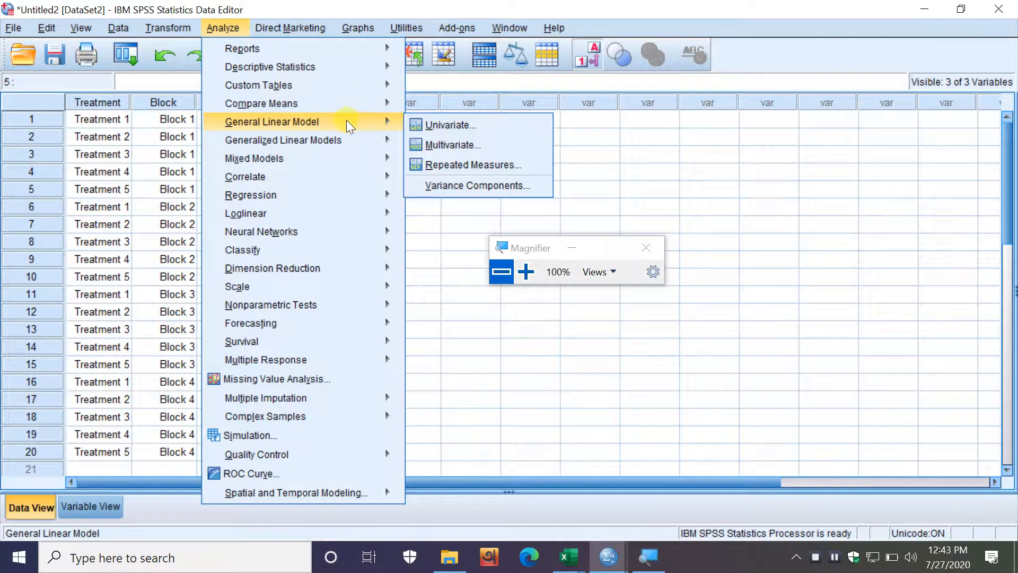
{"action": "left_click", "coordinate": [448, 125]}
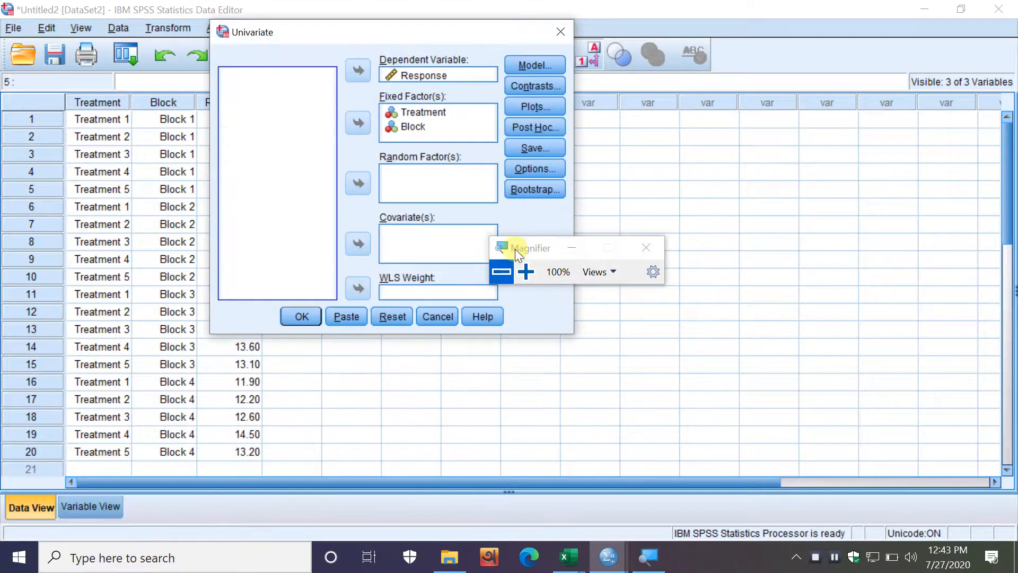
{"action": "left_click_drag", "start_coordinate": [515, 249], "coordinate": [741, 266]}
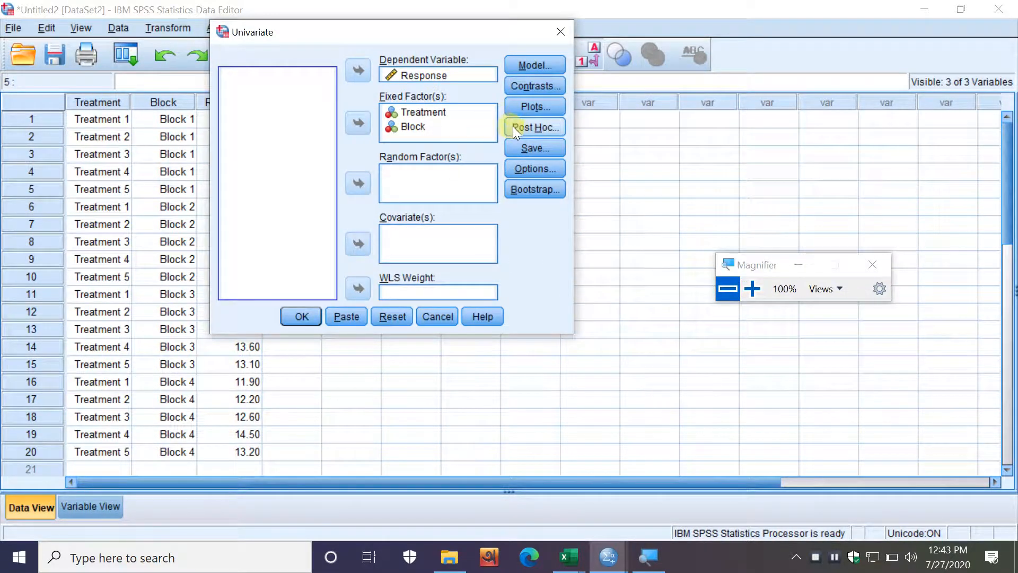
Set the build term type of the custom model to Interaction and rerun the Univariate analysis
{"action": "left_click", "coordinate": [523, 63]}
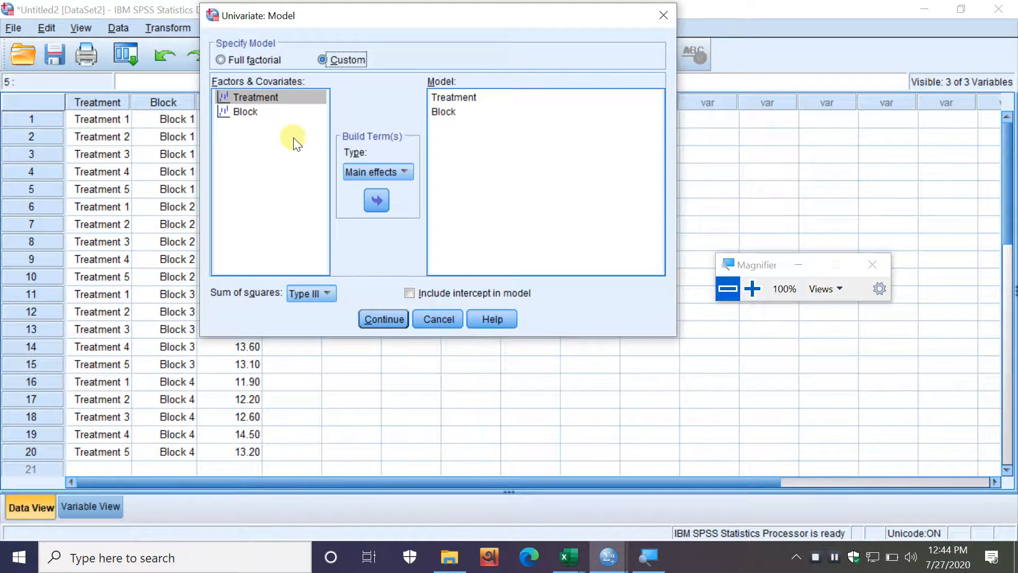
{"action": "left_click", "coordinate": [406, 169]}
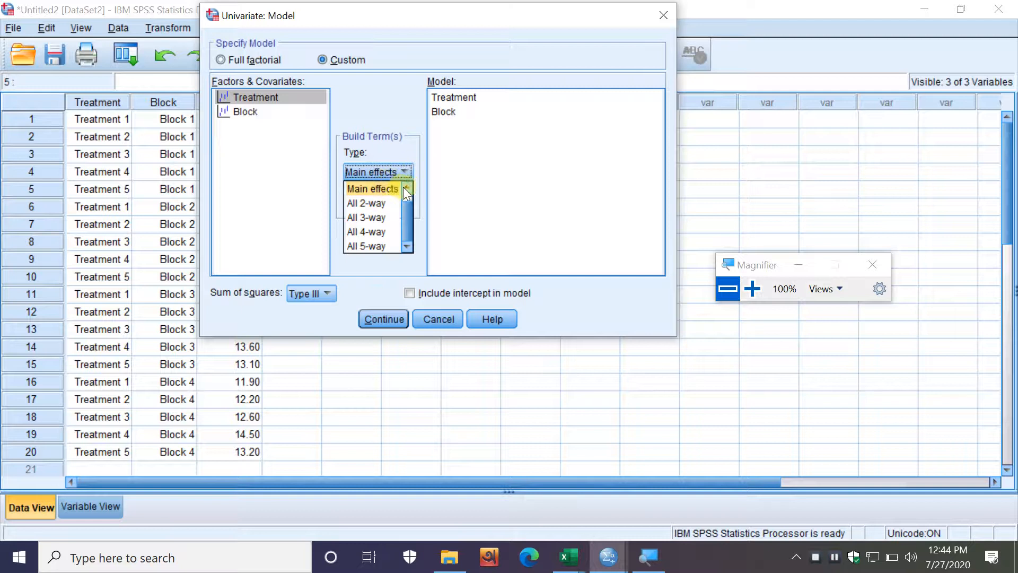
{"action": "left_click", "coordinate": [404, 186]}
{"action": "left_click", "coordinate": [379, 187]}
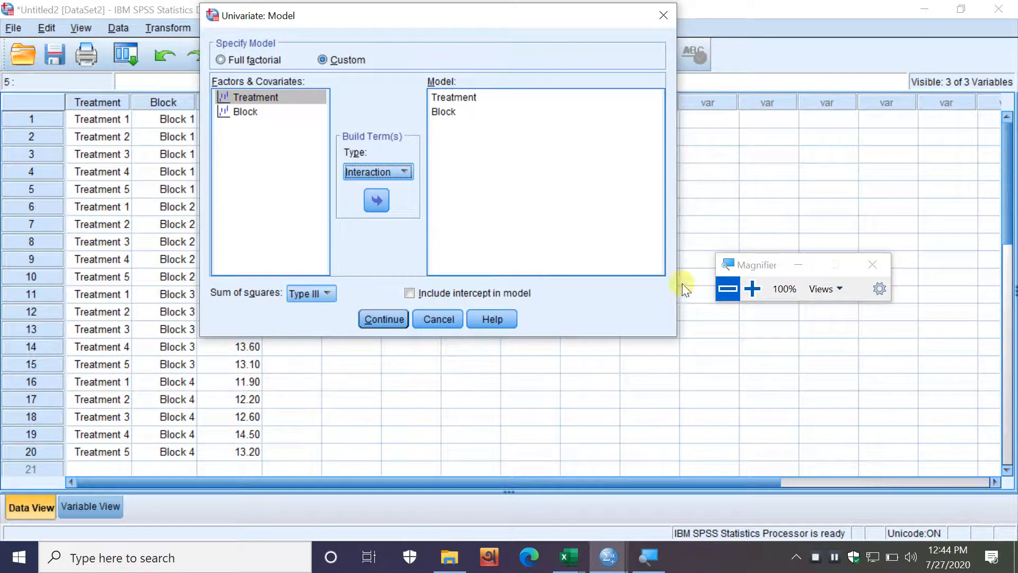
{"action": "left_click", "coordinate": [752, 289]}
{"action": "left_click", "coordinate": [751, 287]}
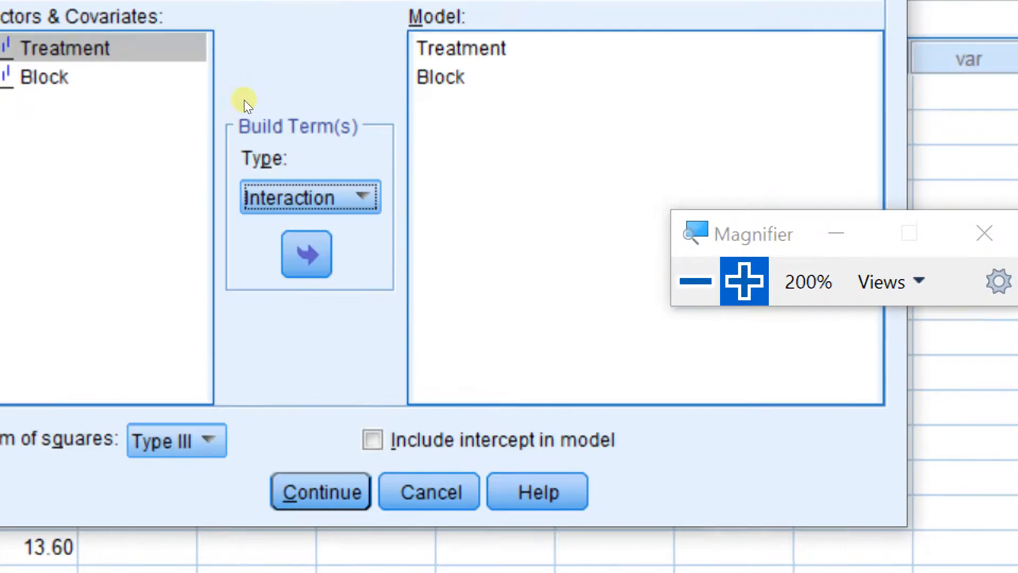
{"action": "left_click", "coordinate": [406, 171]}
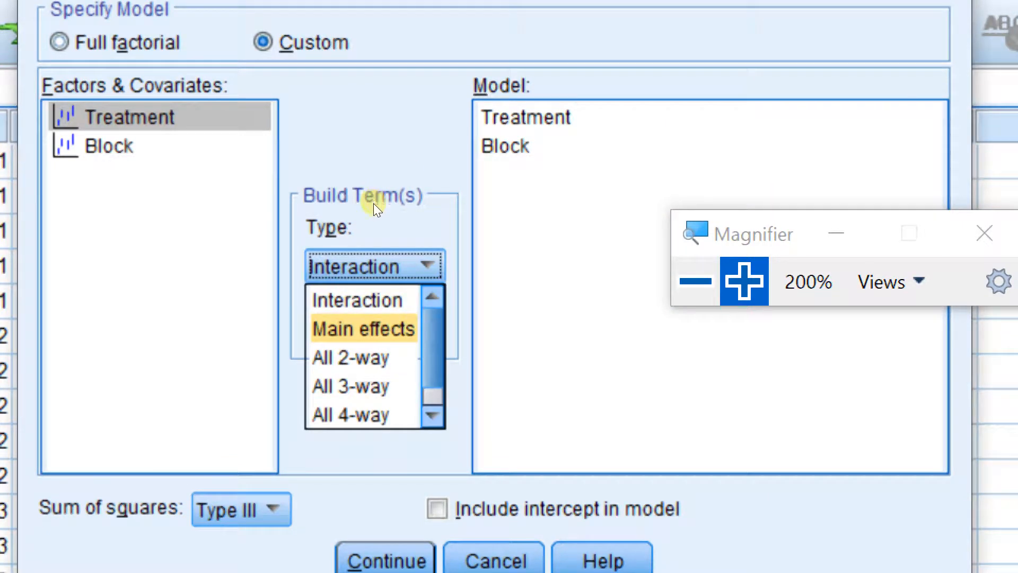
{"action": "left_click", "coordinate": [374, 188]}
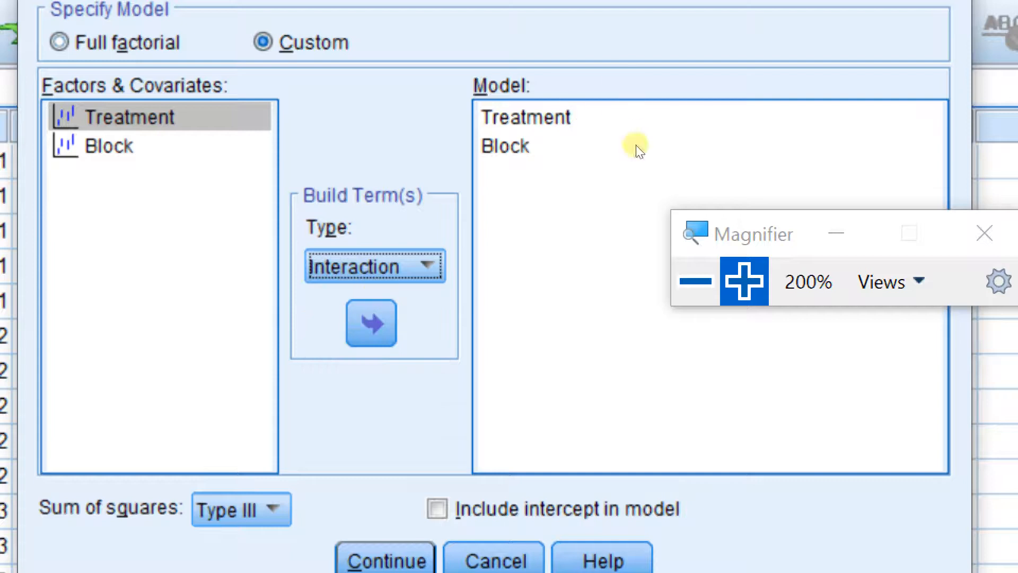
{"action": "left_click", "coordinate": [695, 281]}
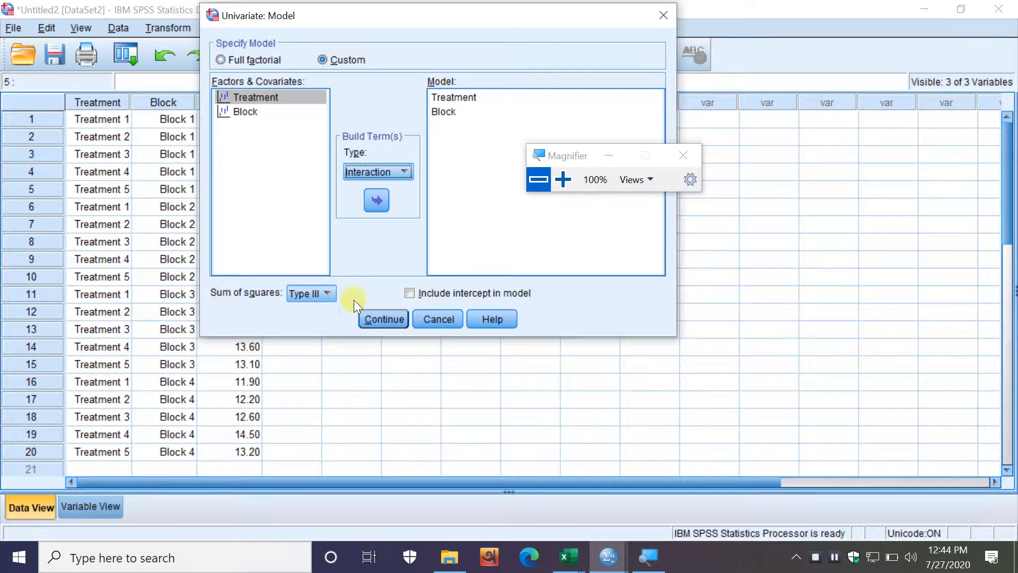
{"action": "left_click", "coordinate": [380, 317]}
{"action": "left_click", "coordinate": [309, 321]}
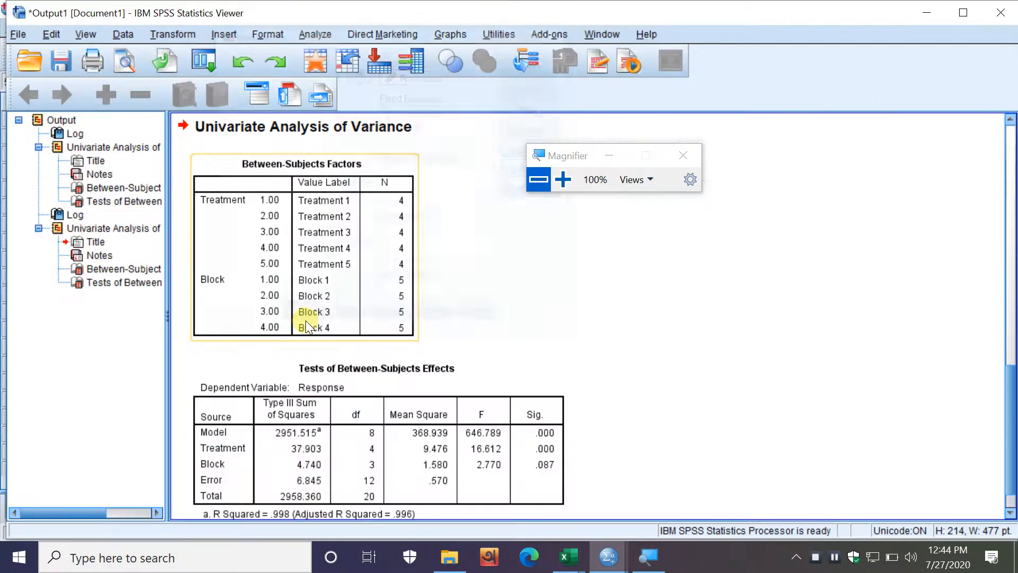
Compare the Tests of Between-Subjects Effects tables from the first and second Univariate runs
{"action": "left_click", "coordinate": [406, 448]}
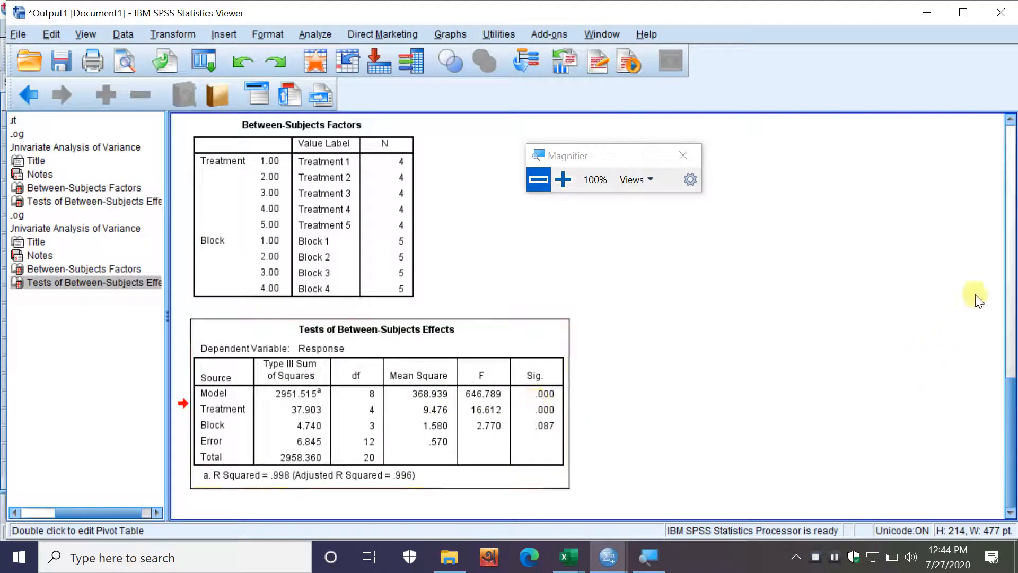
{"action": "scroll", "coordinate": [997, 265], "scroll_direction": "down", "scroll_amount": 3}
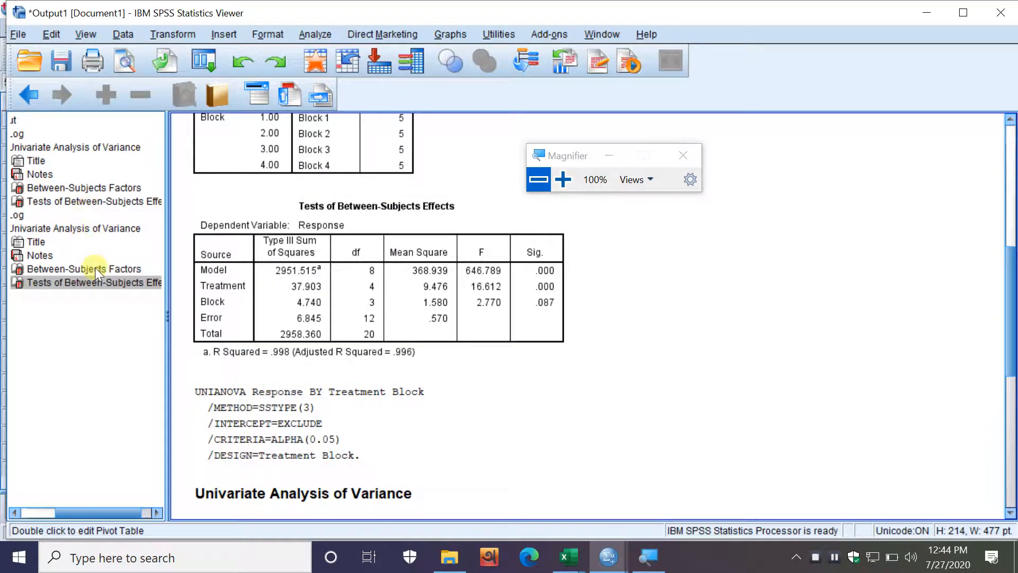
{"action": "left_click", "coordinate": [284, 303]}
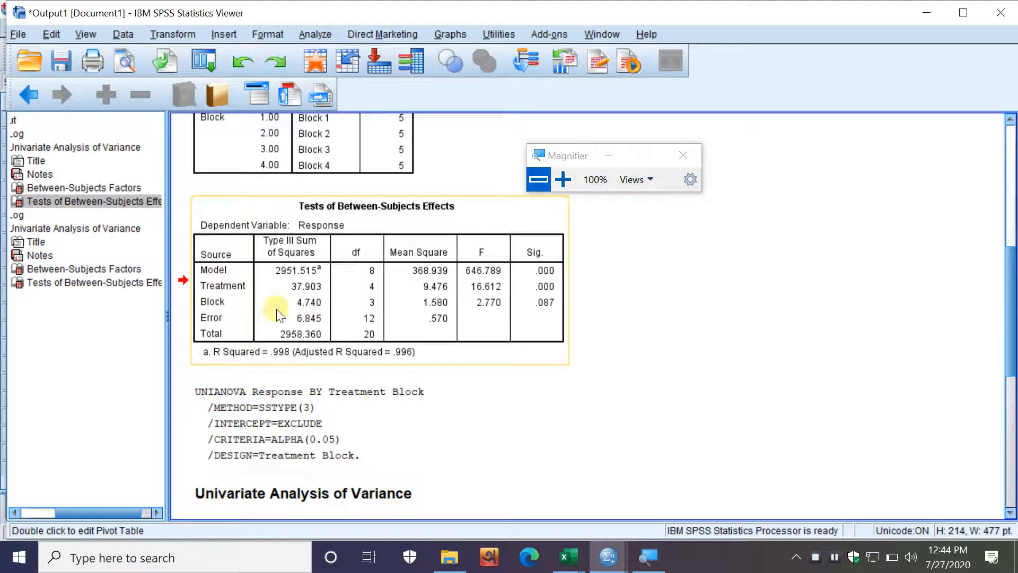
{"action": "scroll", "coordinate": [329, 352], "scroll_direction": "down", "scroll_amount": 10}
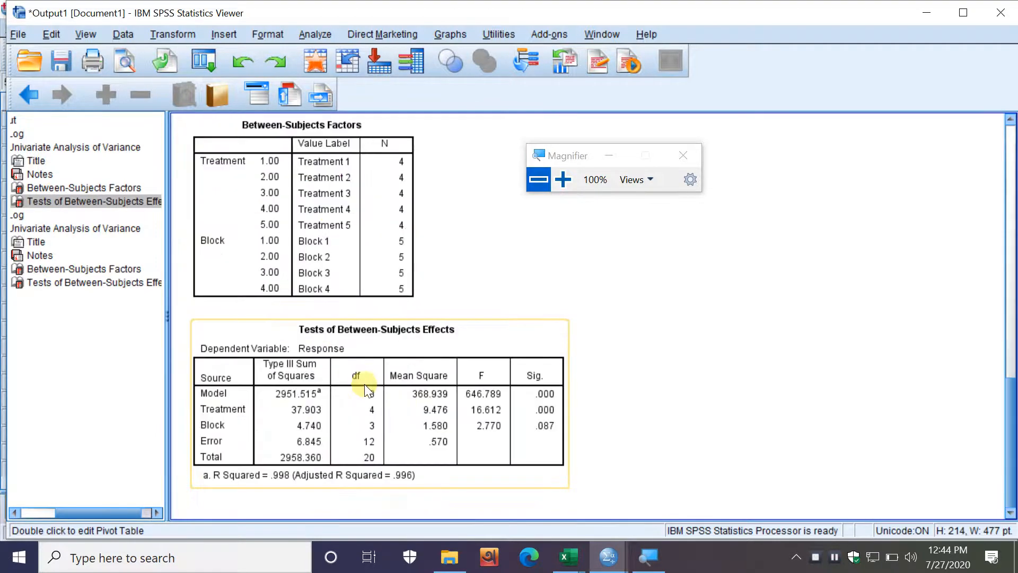
{"action": "left_click", "coordinate": [298, 428]}
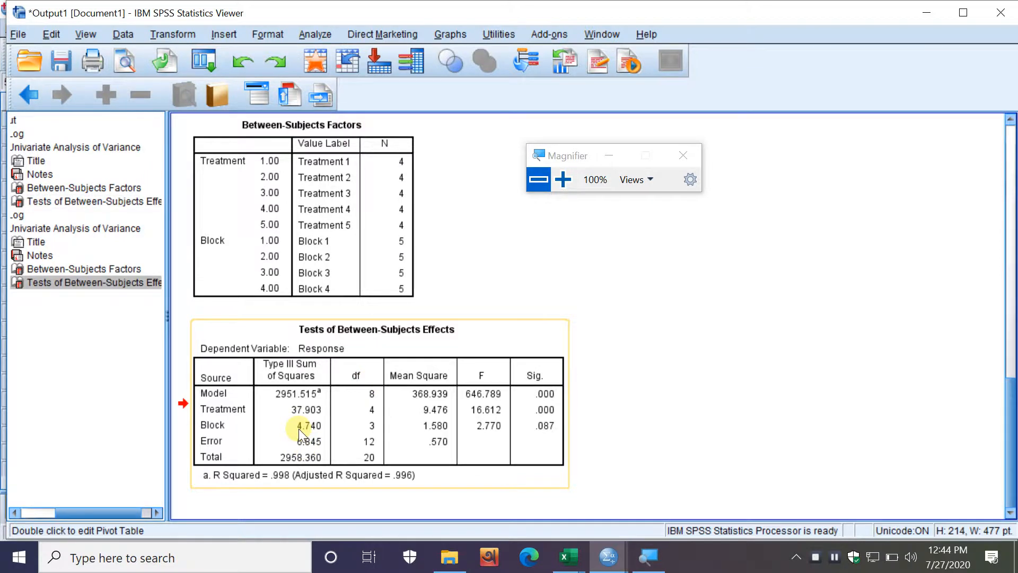
{"action": "scroll", "coordinate": [298, 429], "scroll_direction": "up", "scroll_amount": 5}
{"action": "scroll", "coordinate": [298, 428], "scroll_direction": "down", "scroll_amount": 6}
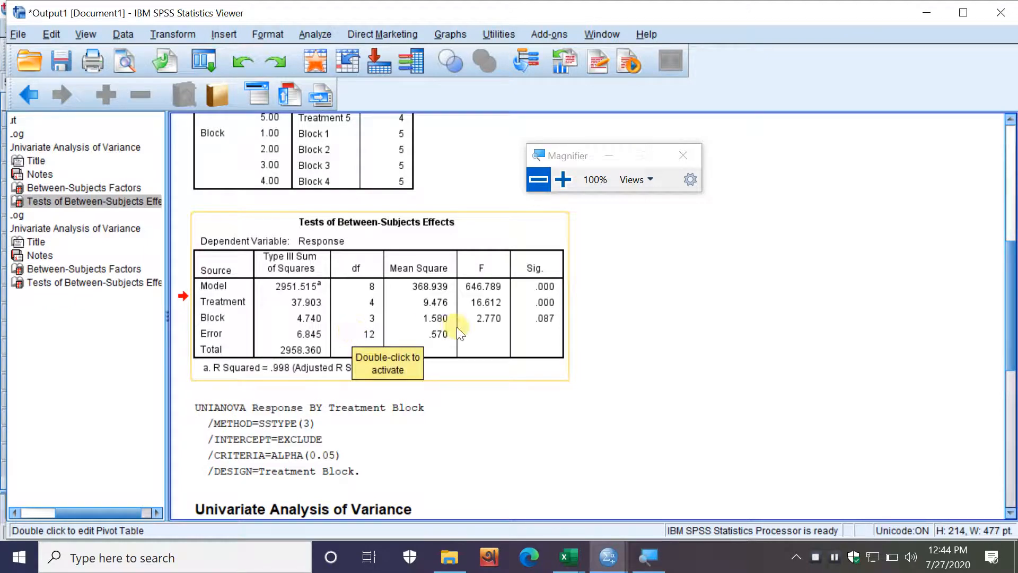
{"action": "scroll", "coordinate": [447, 331], "scroll_direction": "up", "scroll_amount": 3}
{"action": "scroll", "coordinate": [446, 330], "scroll_direction": "down", "scroll_amount": 1}
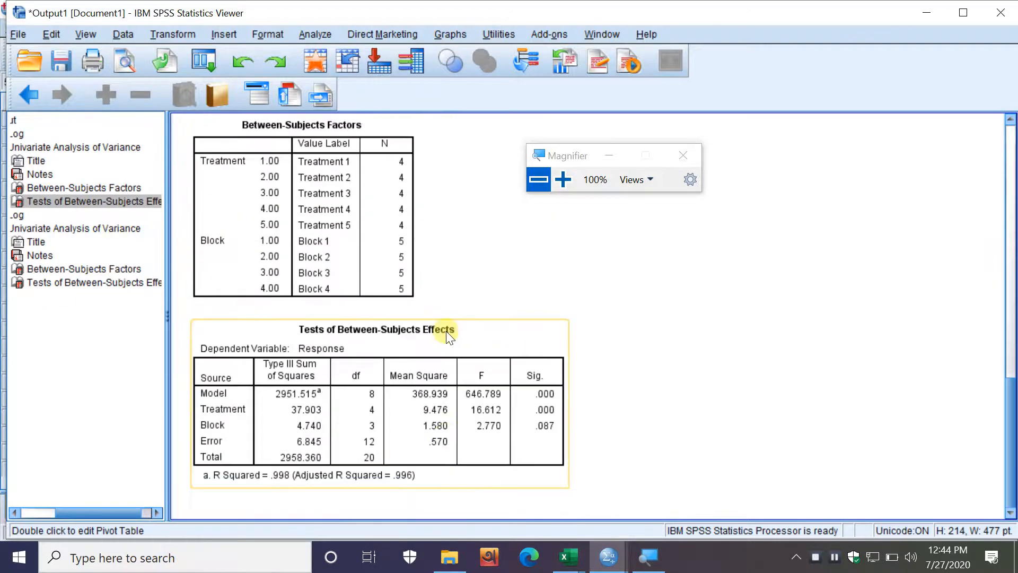
{"action": "left_click", "coordinate": [316, 409]}
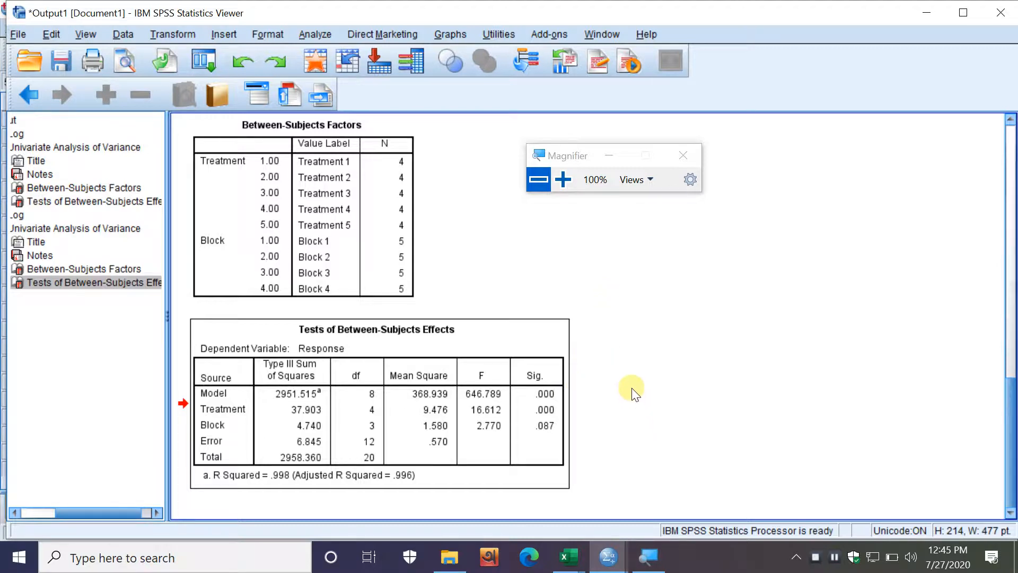
Switch to the Excel workbook "5. Two-factor-ANOVA with Replication", view its title and hormone data, and return to the SPSS output
{"action": "left_click", "coordinate": [568, 565]}
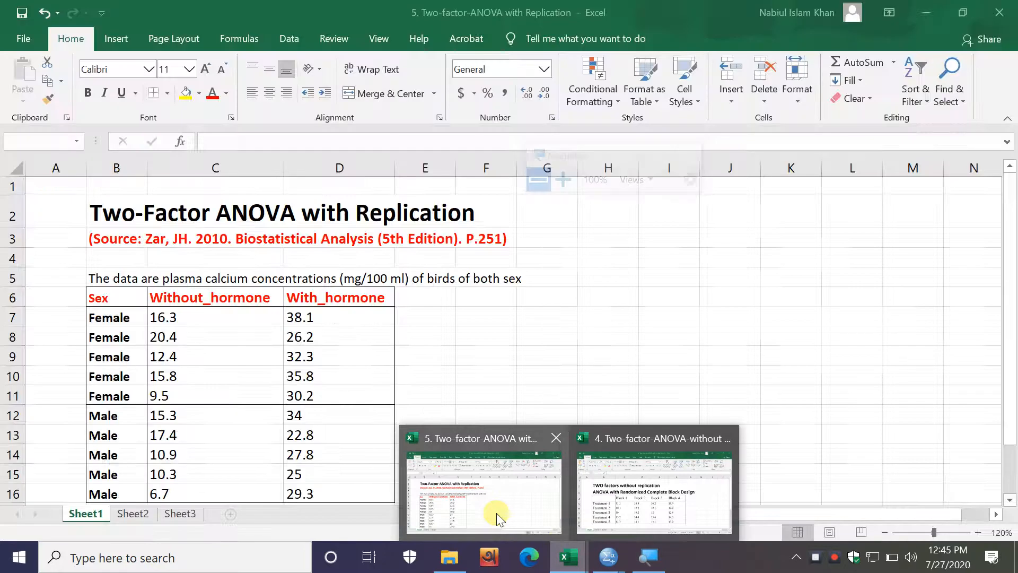
{"action": "left_click", "coordinate": [497, 513]}
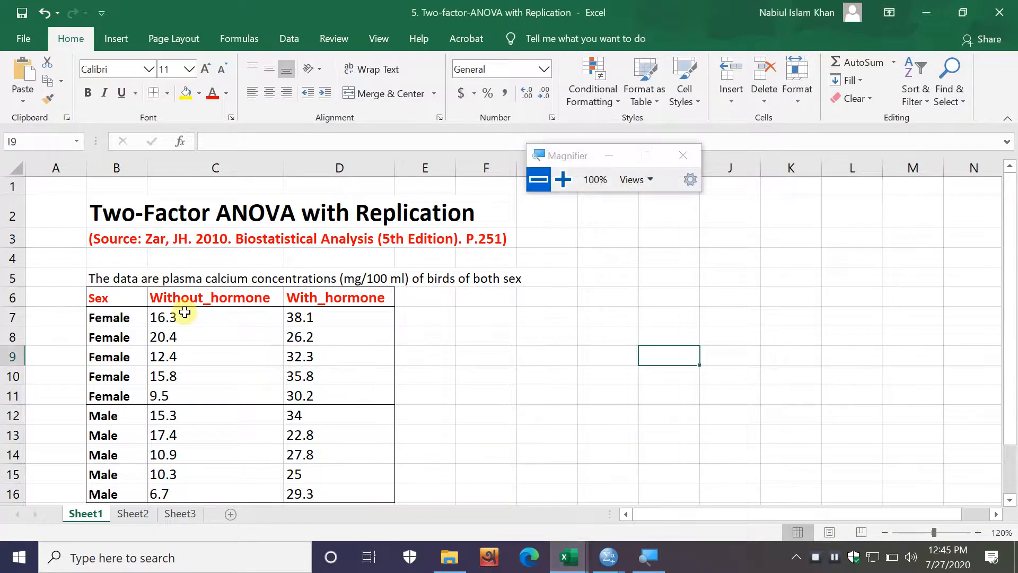
{"action": "scroll", "coordinate": [183, 313], "scroll_direction": "down", "scroll_amount": 1}
{"action": "scroll", "coordinate": [187, 307], "scroll_direction": "up", "scroll_amount": 1}
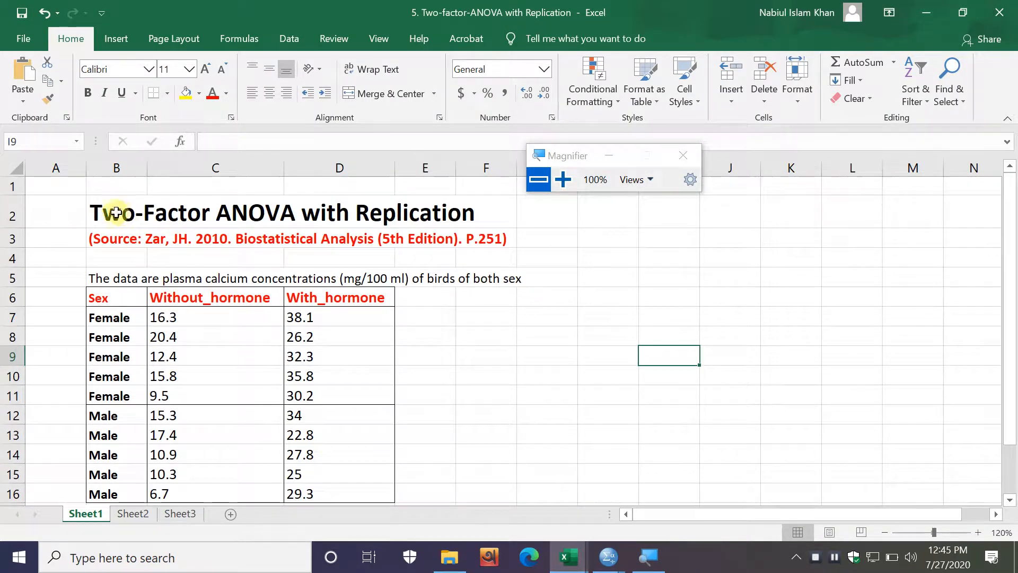
{"action": "left_click_drag", "start_coordinate": [128, 216], "coordinate": [457, 214]}
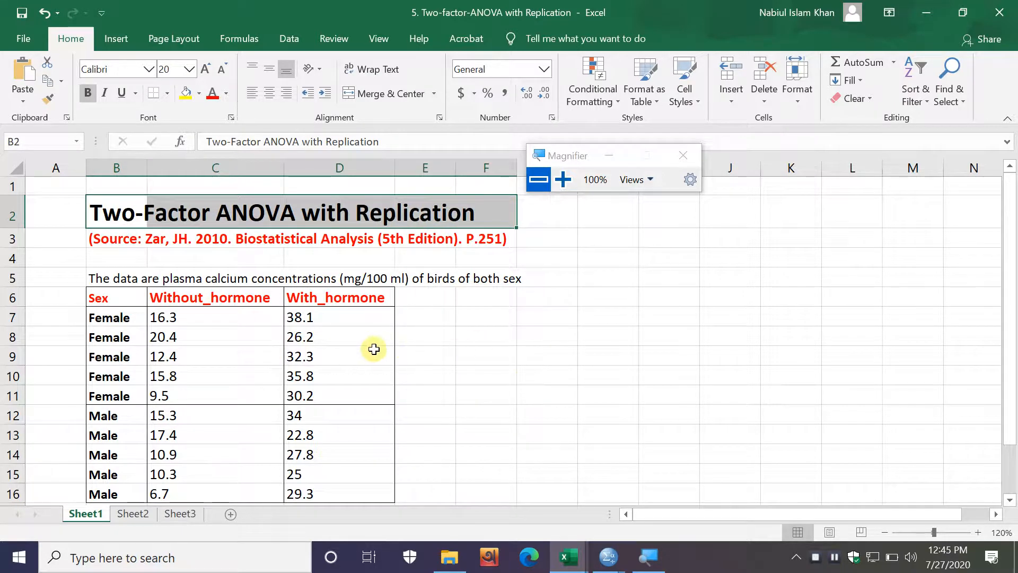
{"action": "left_click", "coordinate": [928, 14]}
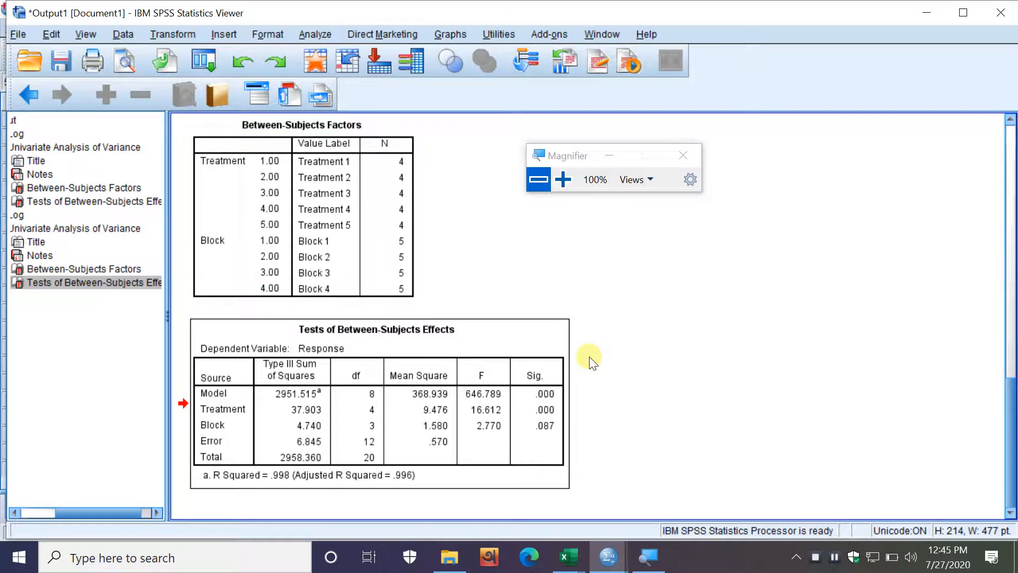
Compare the Tests of Between-Subjects Effects tables of the two Univariate runs once more in the output
{"action": "scroll", "coordinate": [513, 361], "scroll_direction": "up", "scroll_amount": 3}
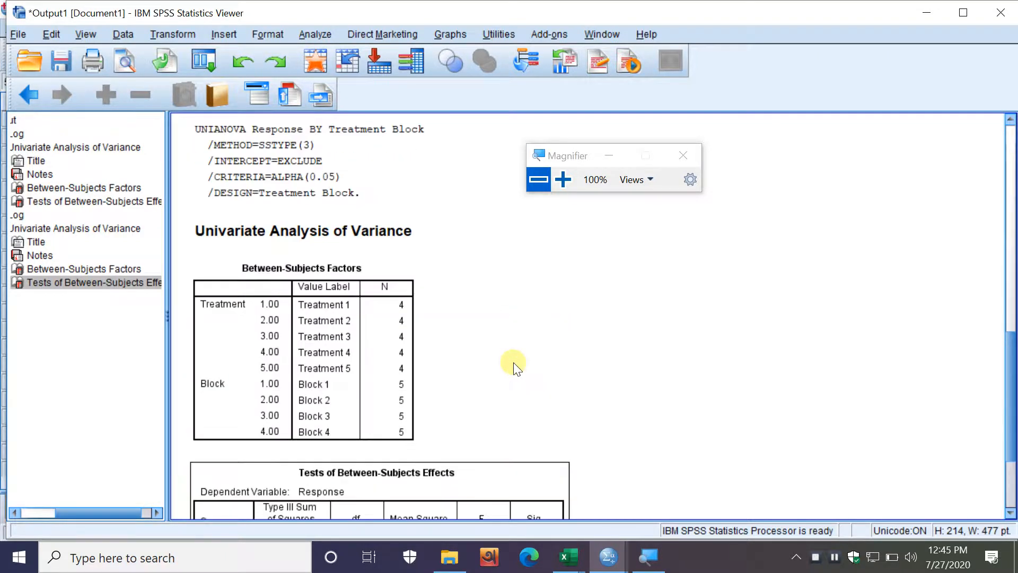
{"action": "scroll", "coordinate": [513, 361], "scroll_direction": "up", "scroll_amount": 6}
{"action": "left_click", "coordinate": [372, 334]}
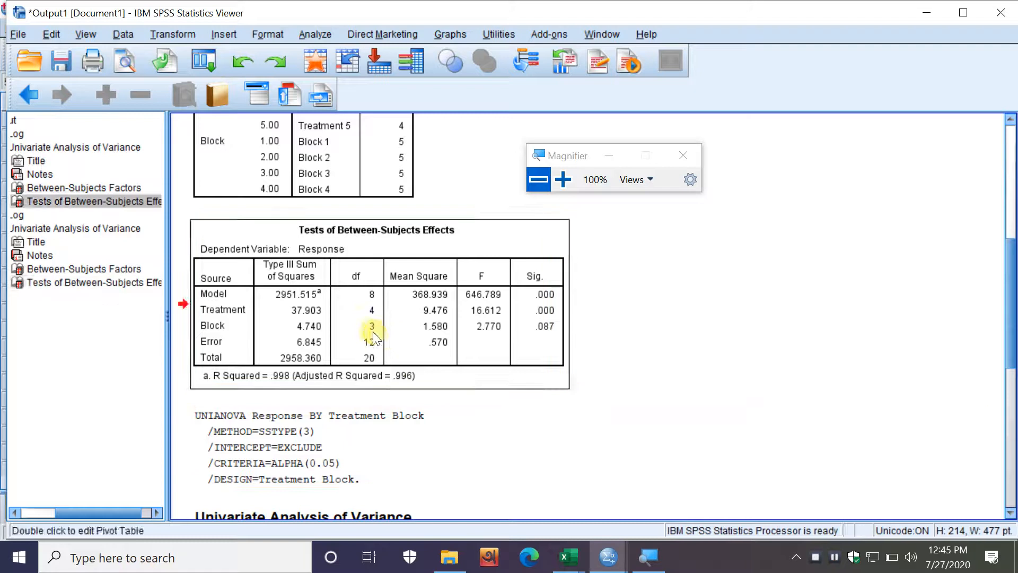
{"action": "scroll", "coordinate": [493, 368], "scroll_direction": "up", "scroll_amount": 5}
{"action": "scroll", "coordinate": [498, 371], "scroll_direction": "down", "scroll_amount": 3}
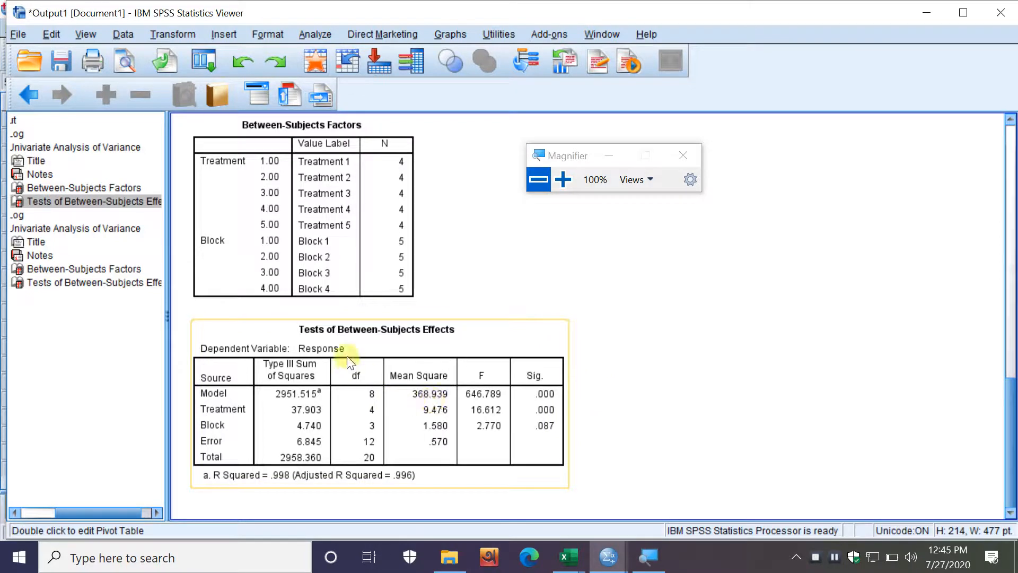
{"action": "left_click", "coordinate": [609, 480]}
Switch to the Excel workbook "4. Two-factor-ANOVA-without Replication" and highlight its Treatment 1–5 and Block 1–4 labels
{"action": "mouse_move", "coordinate": [565, 566]}
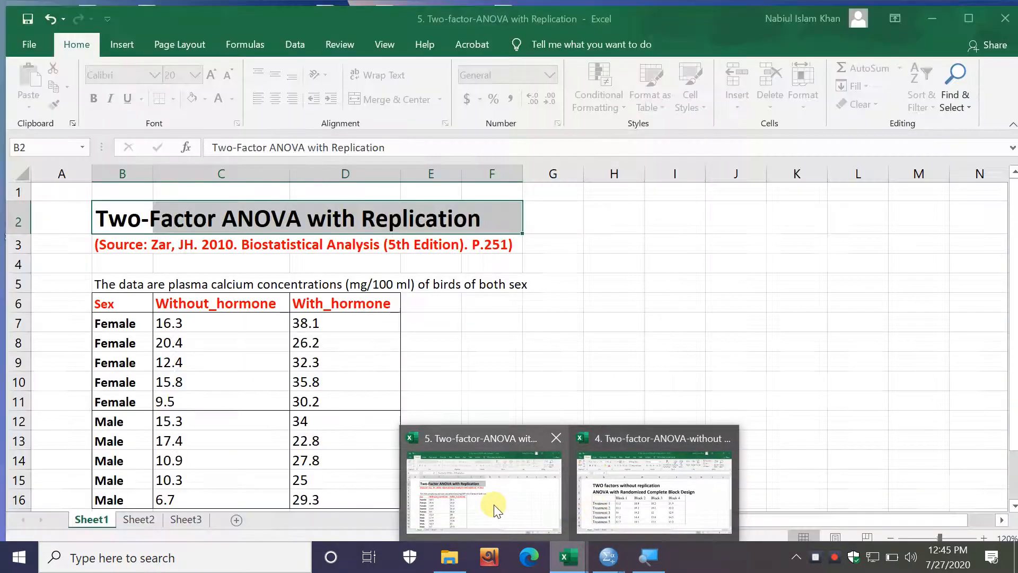
{"action": "left_click", "coordinate": [502, 516]}
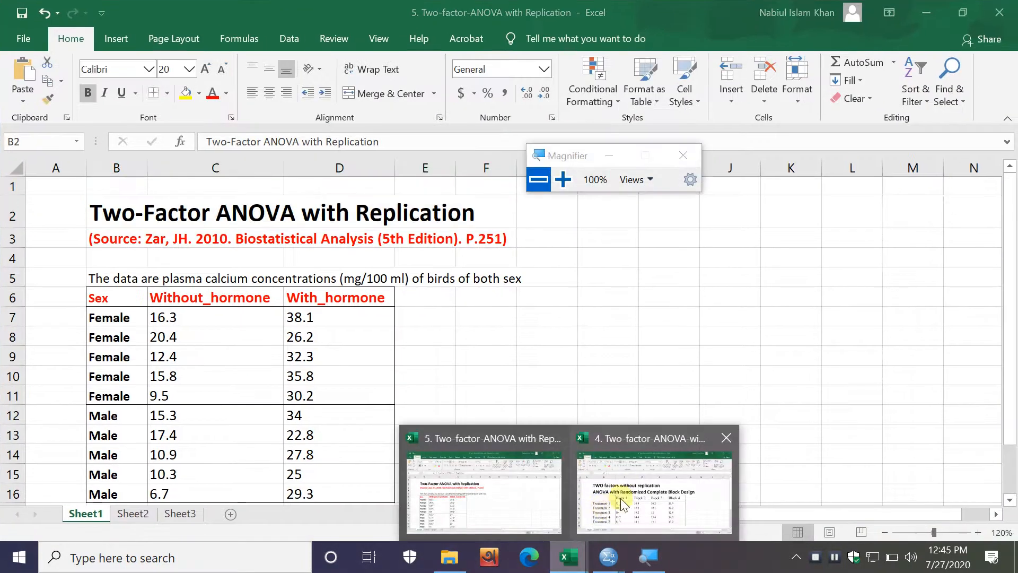
{"action": "left_click", "coordinate": [621, 498]}
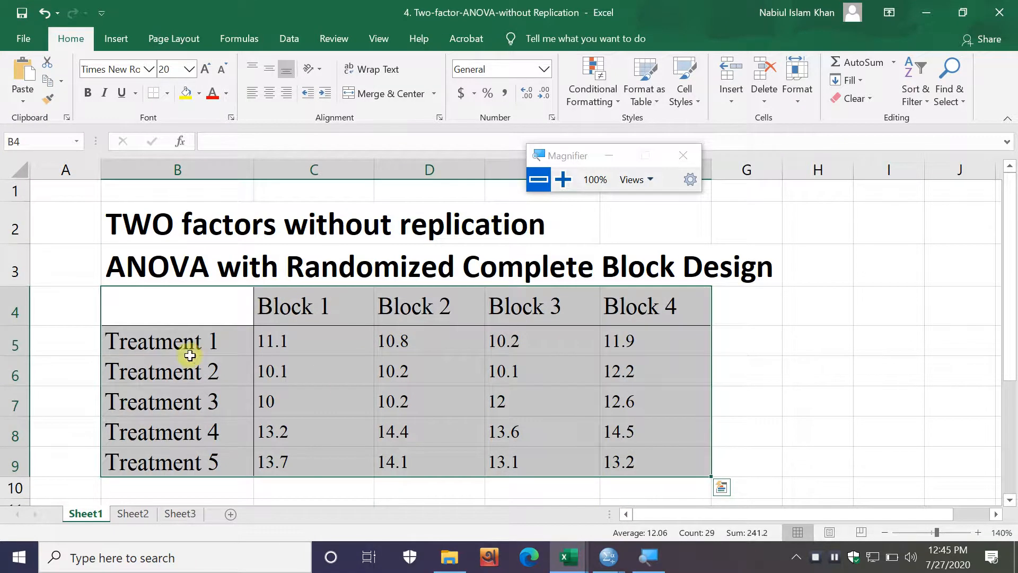
{"action": "left_click_drag", "start_coordinate": [182, 341], "coordinate": [186, 460]}
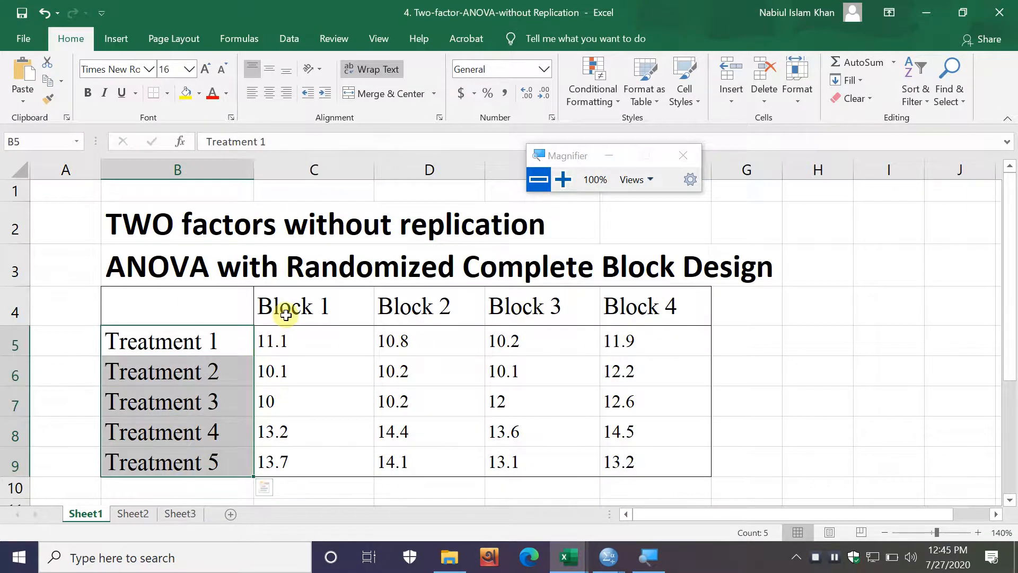
{"action": "left_click_drag", "start_coordinate": [284, 307], "coordinate": [654, 305]}
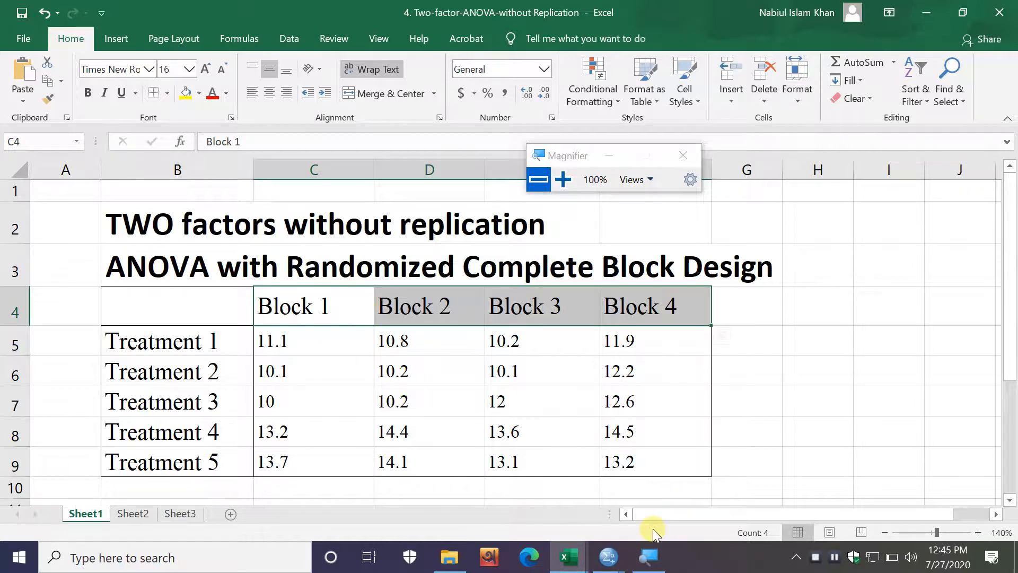
Switch to the SPSS Data Editor for DataSet2 and highlight the Treatment, Block and Response columns, with the Magnifier minimized
{"action": "left_click", "coordinate": [608, 557]}
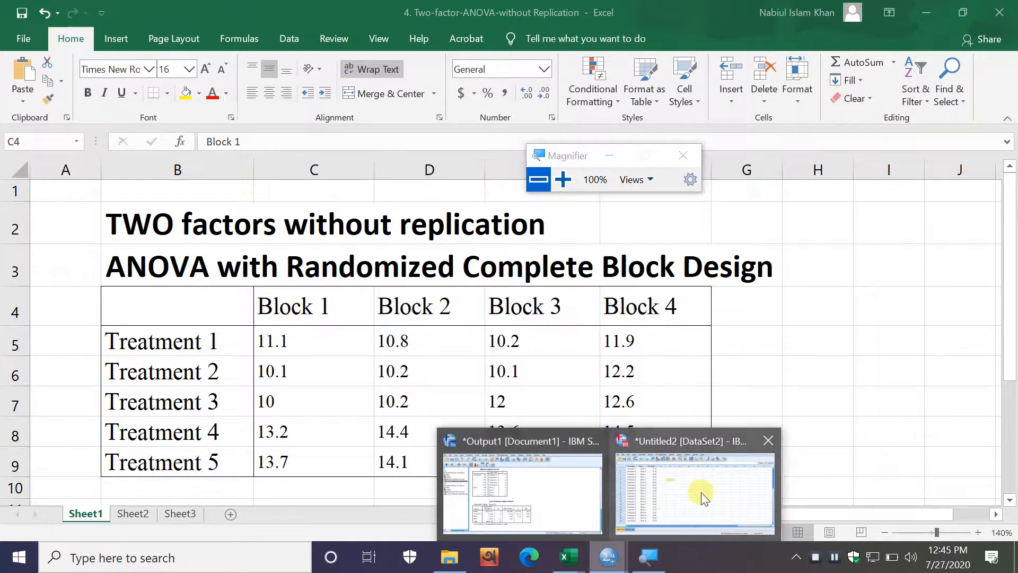
{"action": "mouse_move", "coordinate": [701, 492]}
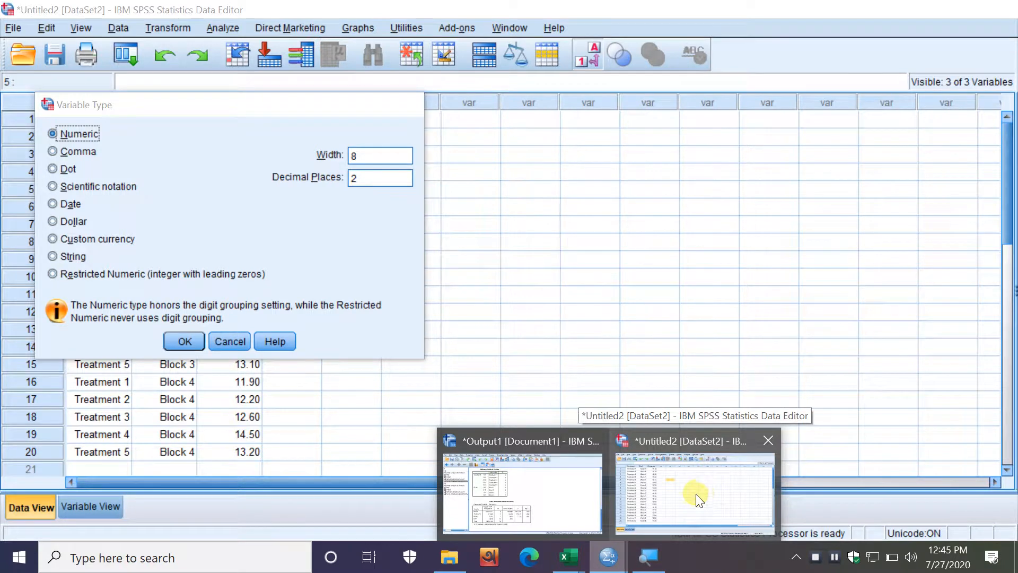
{"action": "left_click", "coordinate": [701, 492]}
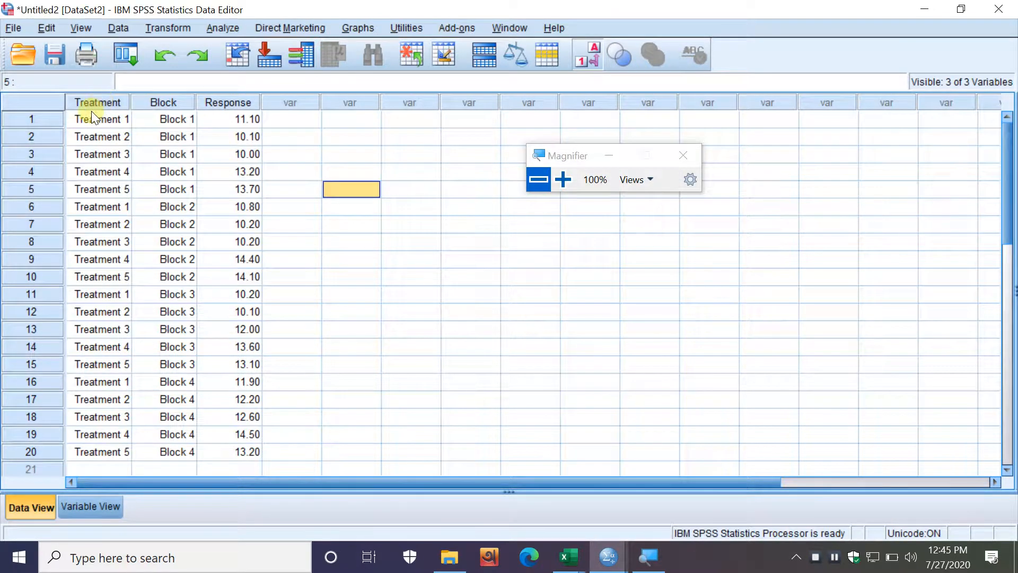
{"action": "left_click_drag", "start_coordinate": [91, 102], "coordinate": [255, 101]}
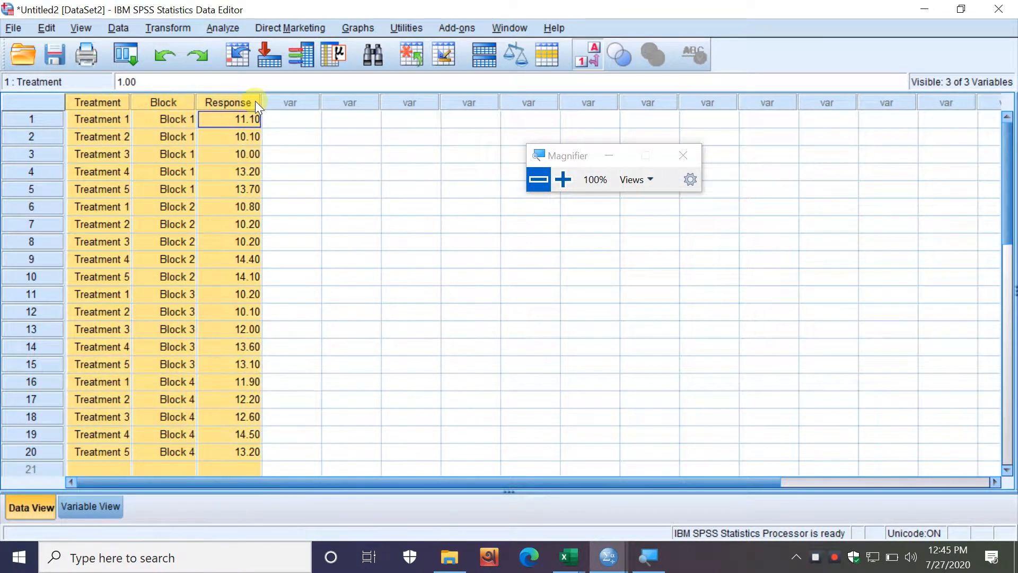
{"action": "left_click", "coordinate": [374, 193]}
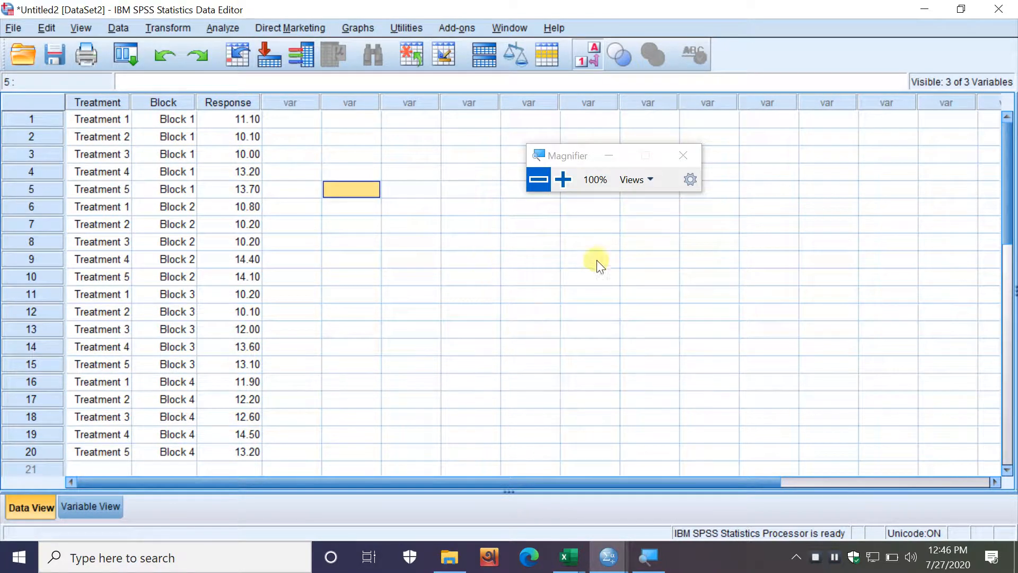
{"action": "left_click", "coordinate": [610, 155]}
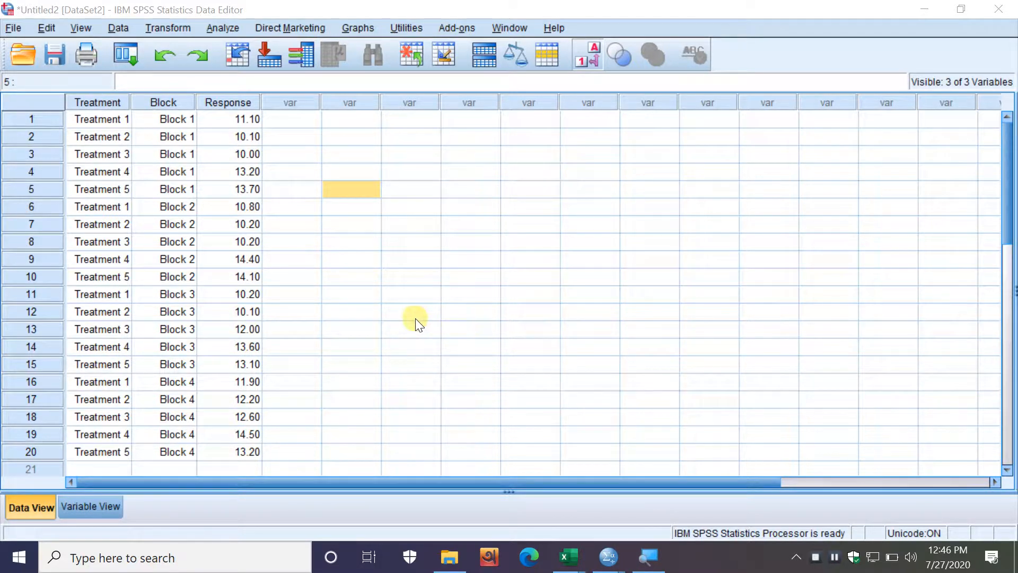
{"action": "left_click", "coordinate": [99, 101]}
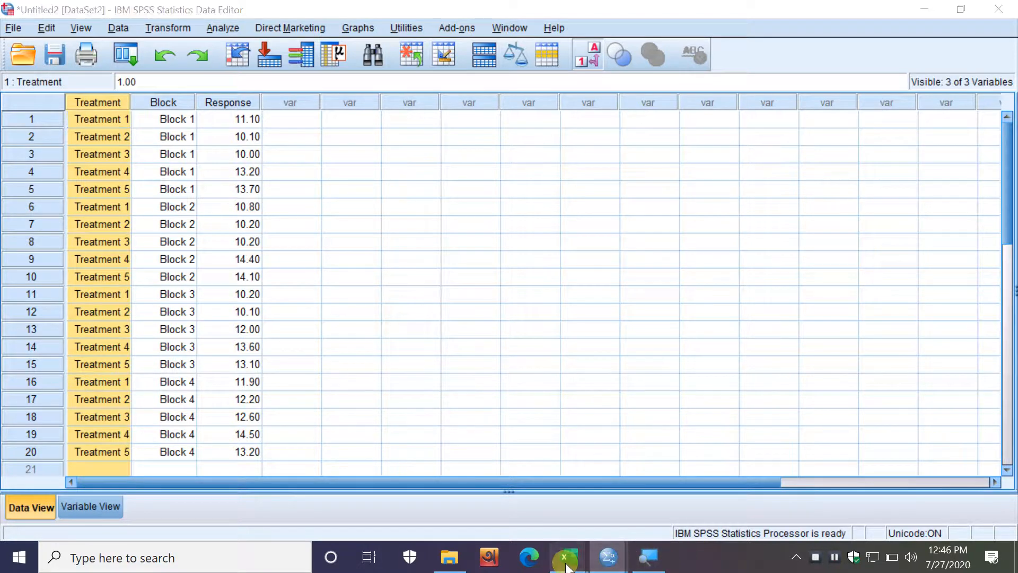
Switch to the Excel workbook "4. Two-factor-ANOVA-without Replication" and examine the title in cell B2 without changing it
{"action": "mouse_move", "coordinate": [577, 566]}
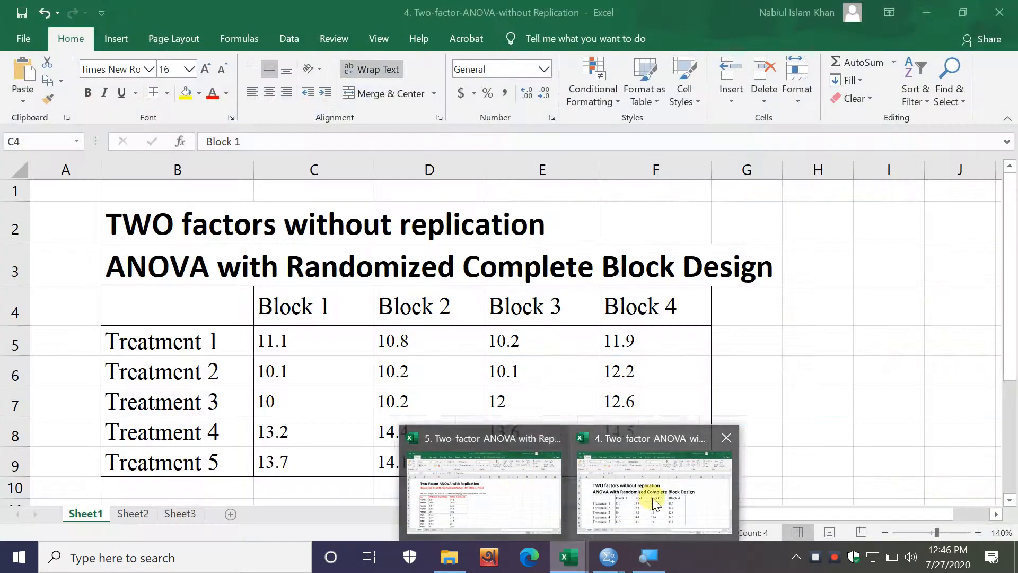
{"action": "left_click", "coordinate": [652, 497]}
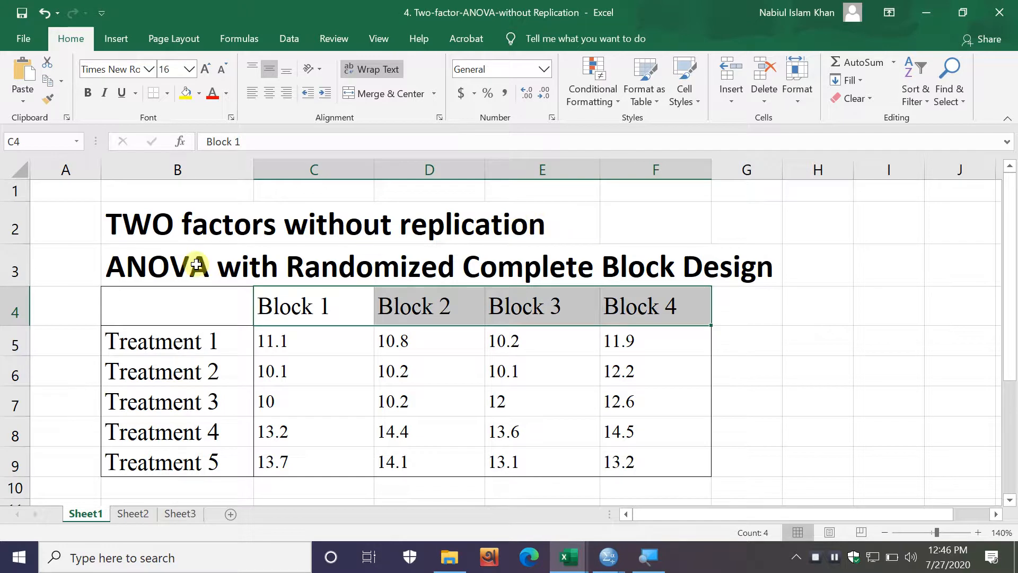
{"action": "left_click", "coordinate": [218, 224]}
{"action": "left_click", "coordinate": [390, 142]}
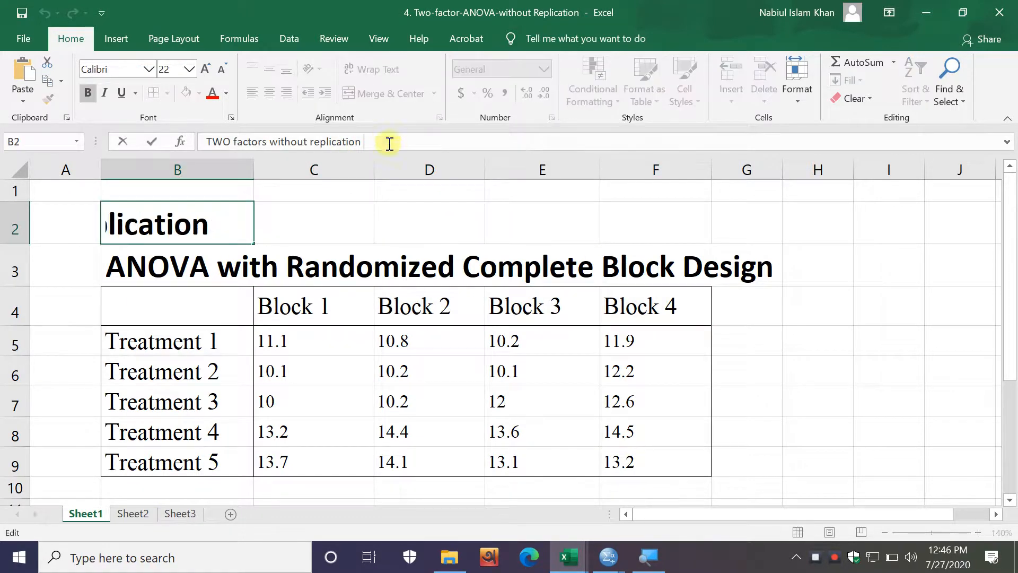
{"action": "left_click", "coordinate": [823, 371]}
{"action": "left_click", "coordinate": [761, 368]}
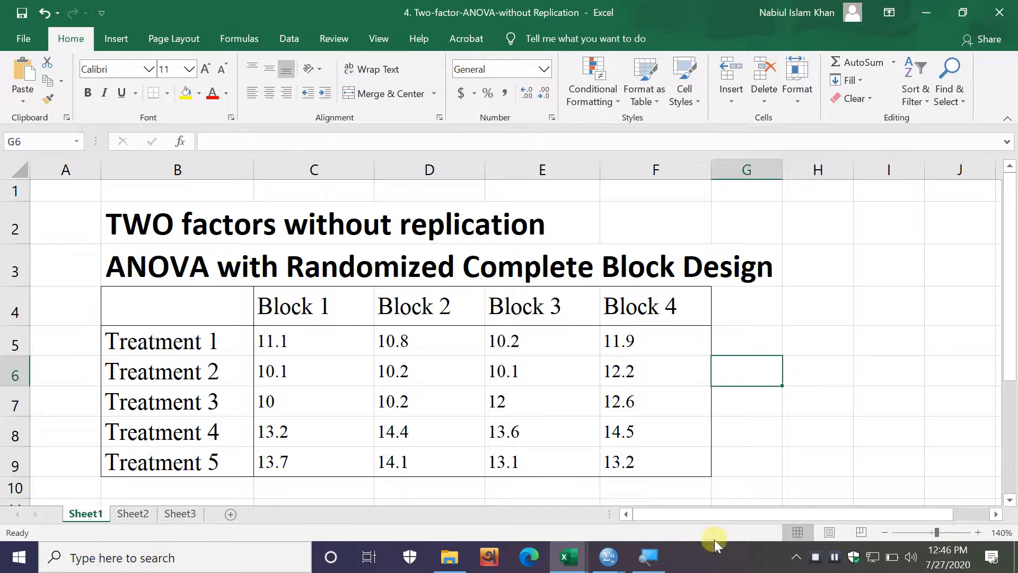
Return to the SPSS Data Editor for DataSet2 and open the Univariate General Linear Model analysis, magnified to 200%
{"action": "mouse_move", "coordinate": [609, 557]}
{"action": "left_click", "coordinate": [721, 501]}
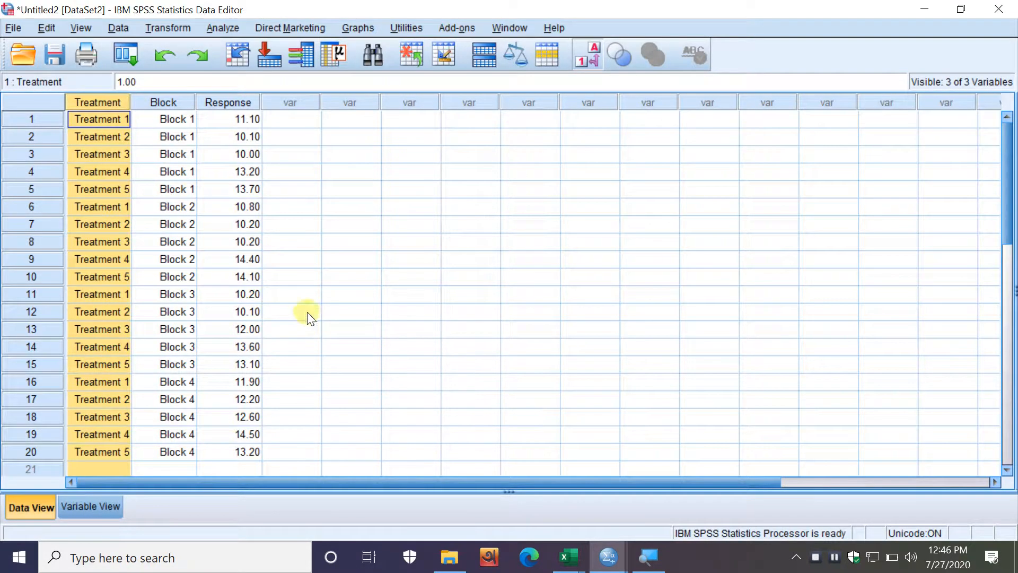
{"action": "left_click", "coordinate": [391, 208]}
{"action": "left_click", "coordinate": [234, 25]}
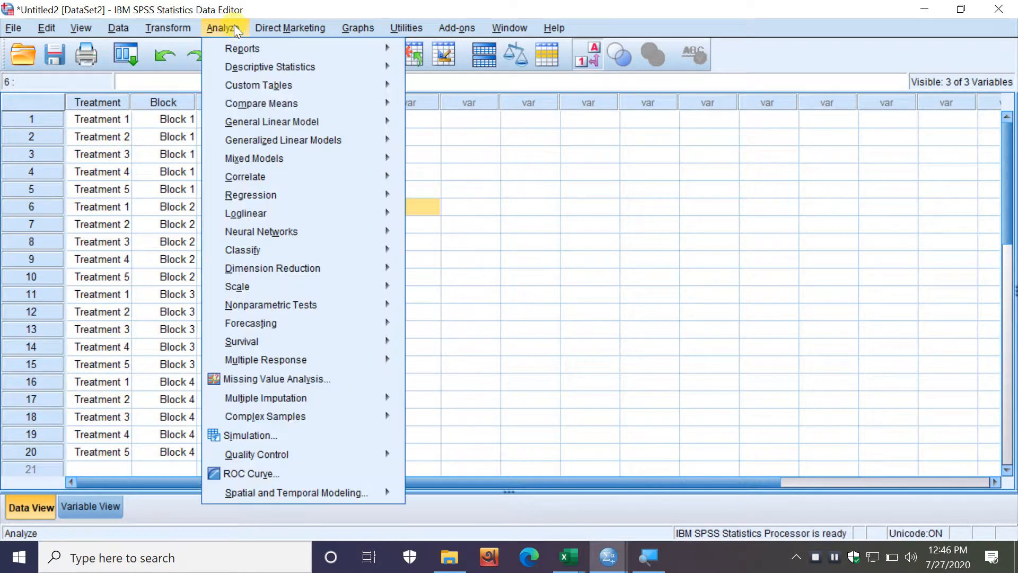
{"action": "mouse_move", "coordinate": [339, 122]}
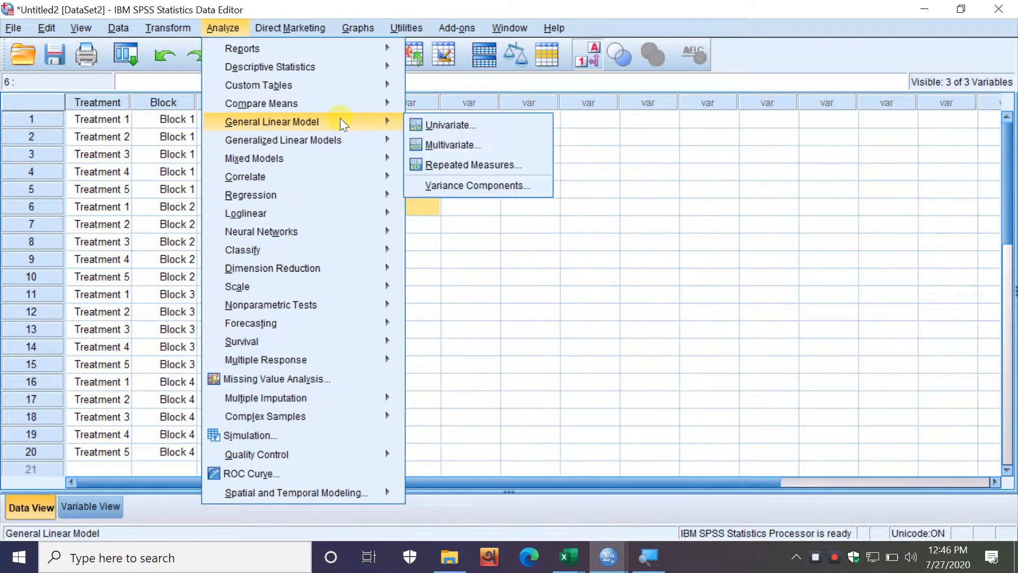
{"action": "left_click", "coordinate": [475, 125]}
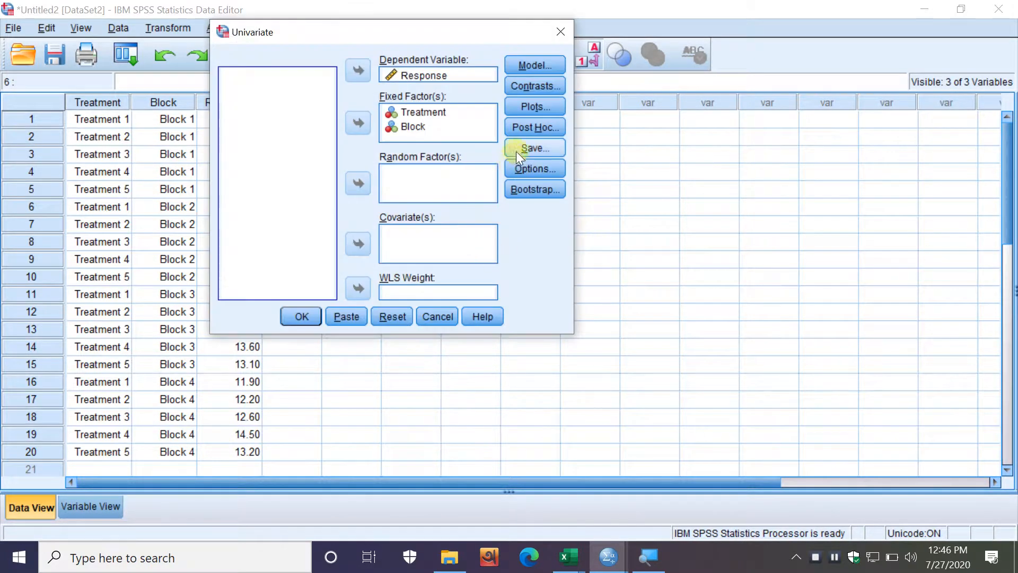
{"action": "left_click", "coordinate": [644, 565]}
{"action": "left_click", "coordinate": [573, 180]}
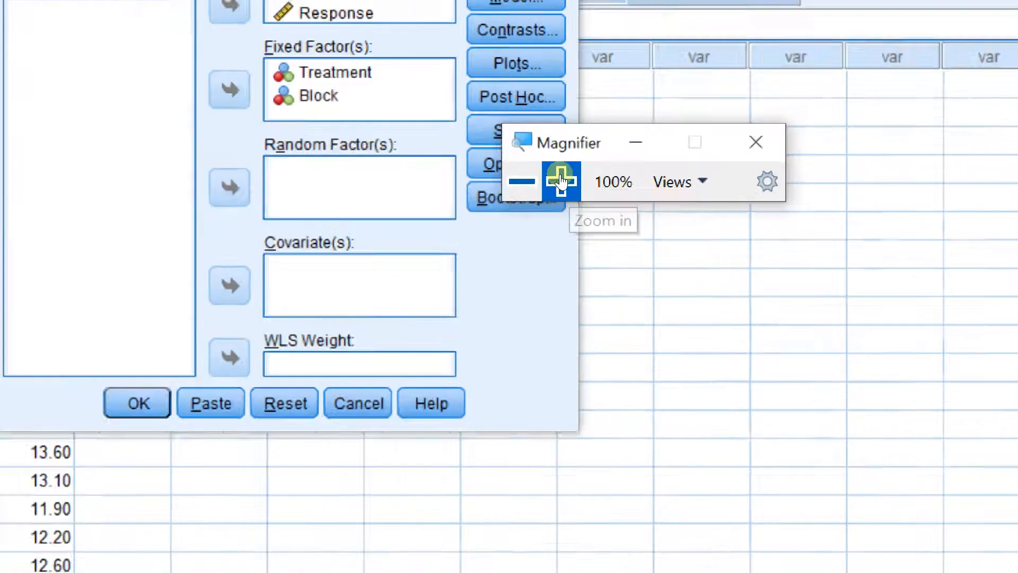
{"action": "left_click_drag", "start_coordinate": [549, 100], "coordinate": [642, 165]}
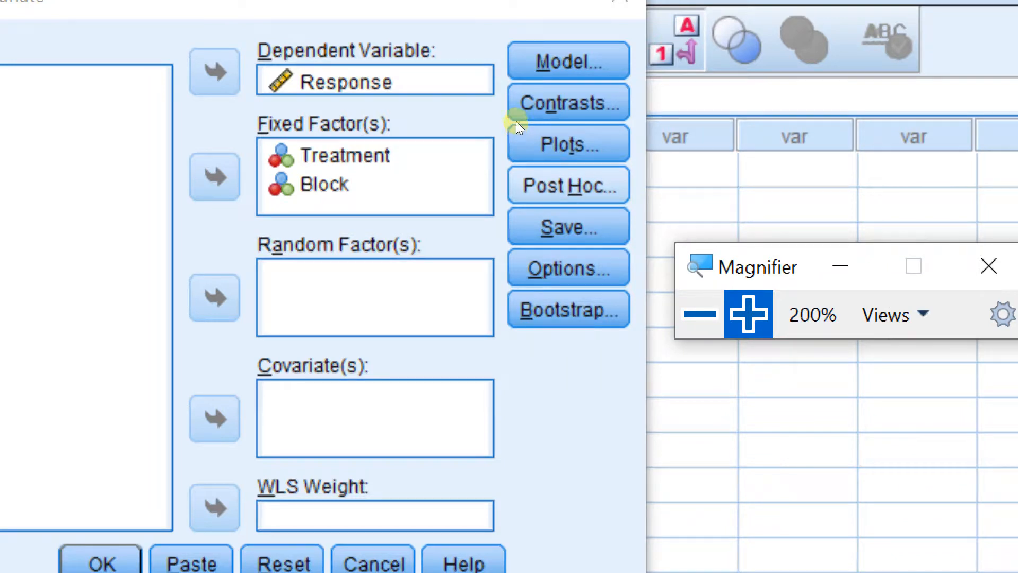
Open the post hoc multiple comparisons settings and add Treatment as the factor to test
{"action": "left_click", "coordinate": [426, 115]}
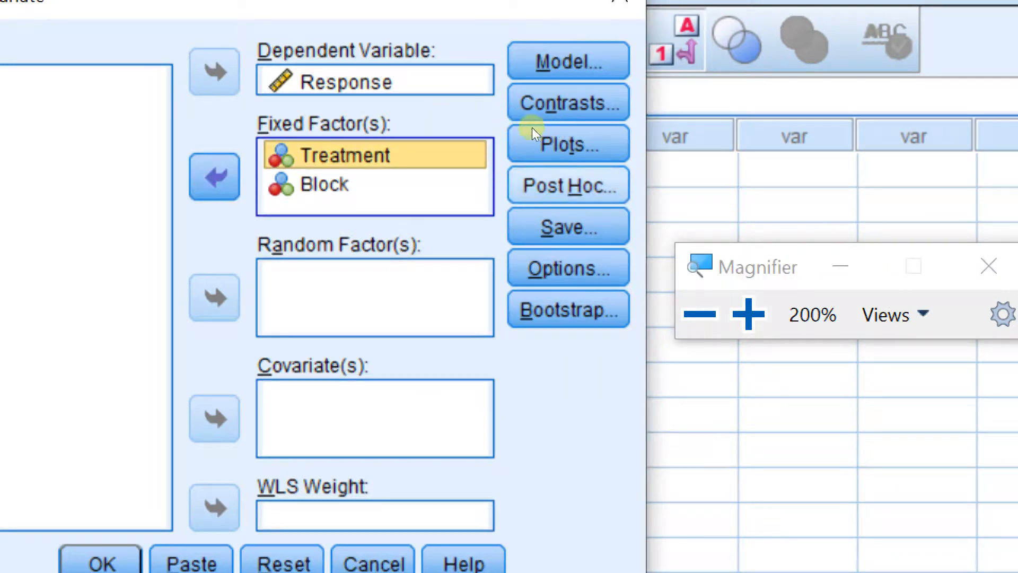
{"action": "left_click", "coordinate": [563, 184]}
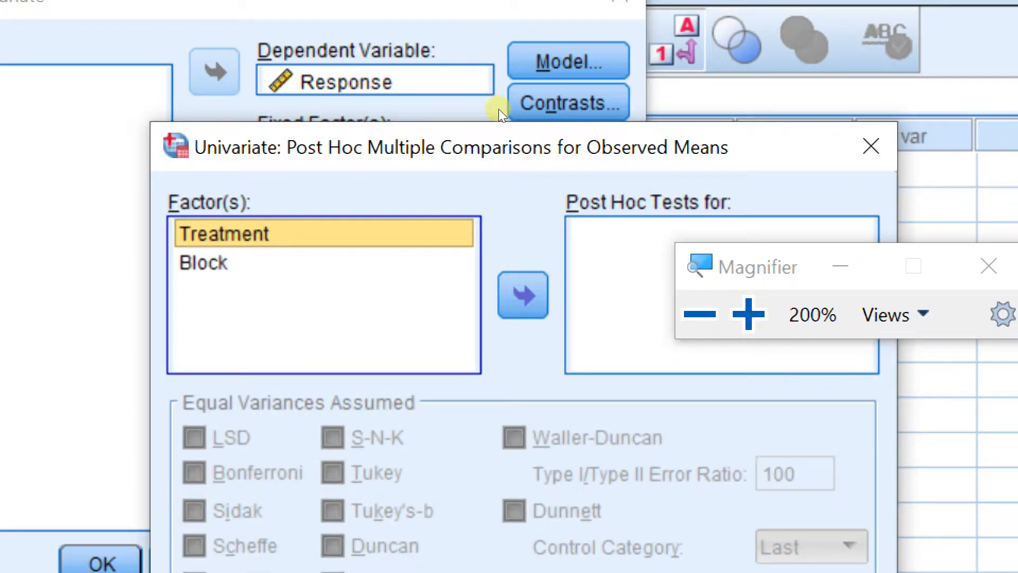
{"action": "left_click_drag", "start_coordinate": [561, 162], "coordinate": [437, 56]}
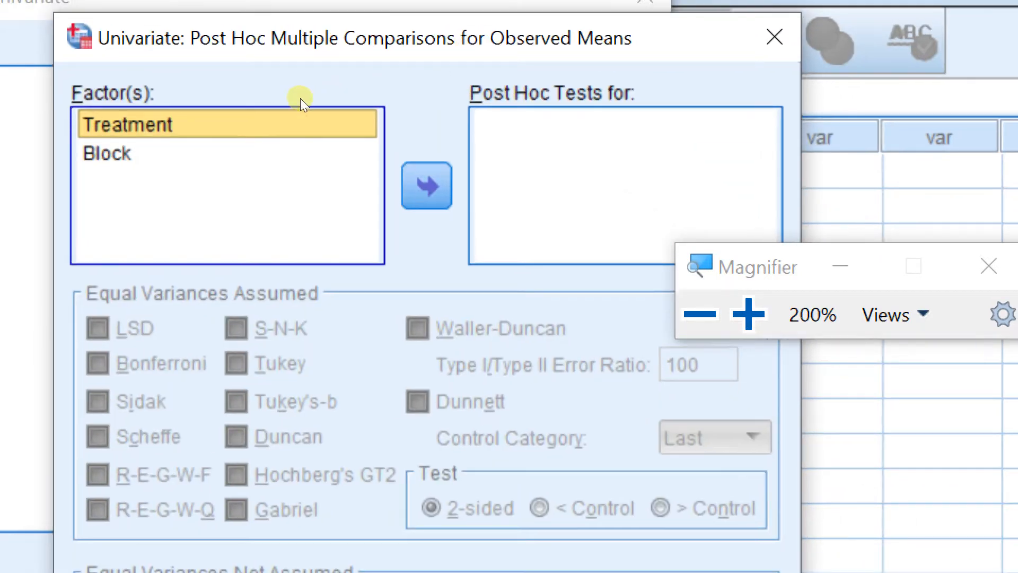
{"action": "key", "text": "Down"}
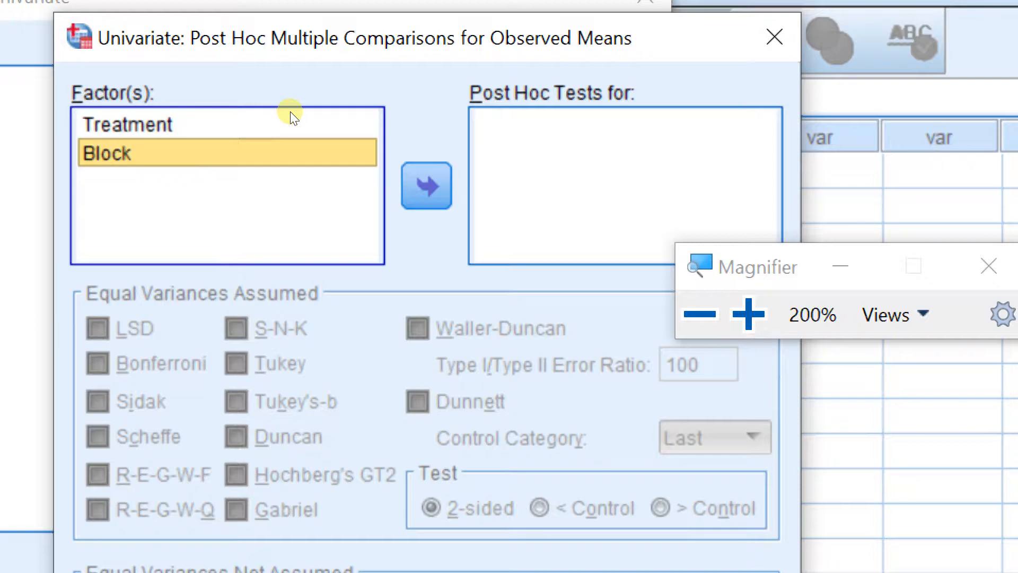
{"action": "key", "text": "Up"}
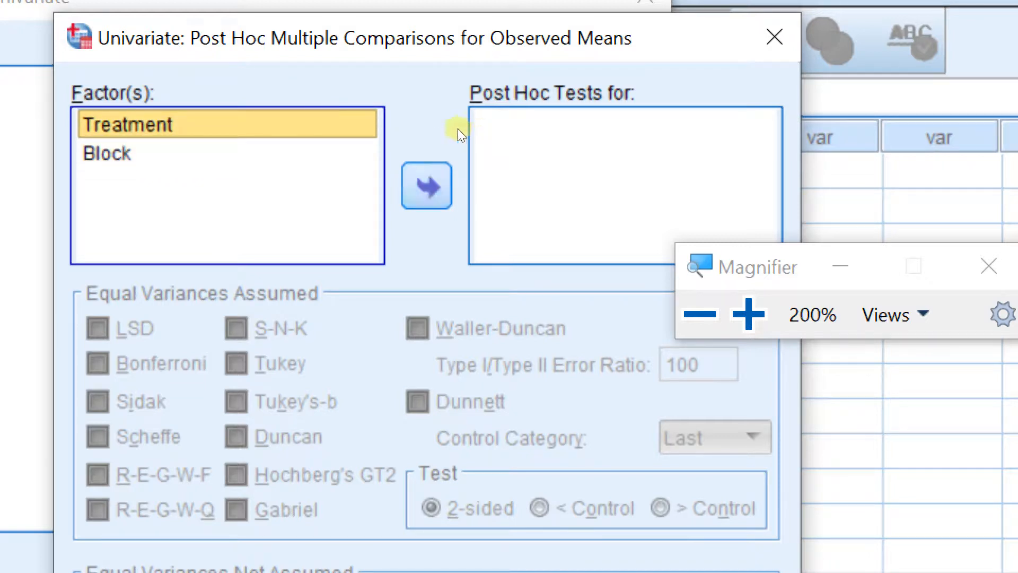
{"action": "left_click", "coordinate": [428, 184]}
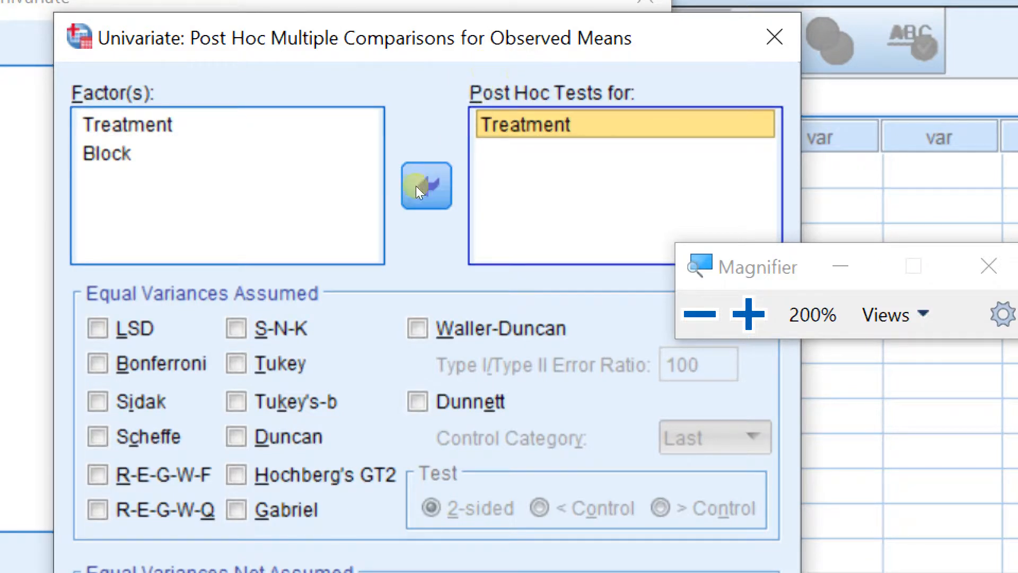
Select only the Tukey and LSD post hoc tests under equal variances assumed and run the Univariate analysis
{"action": "key", "text": "alt+t"}
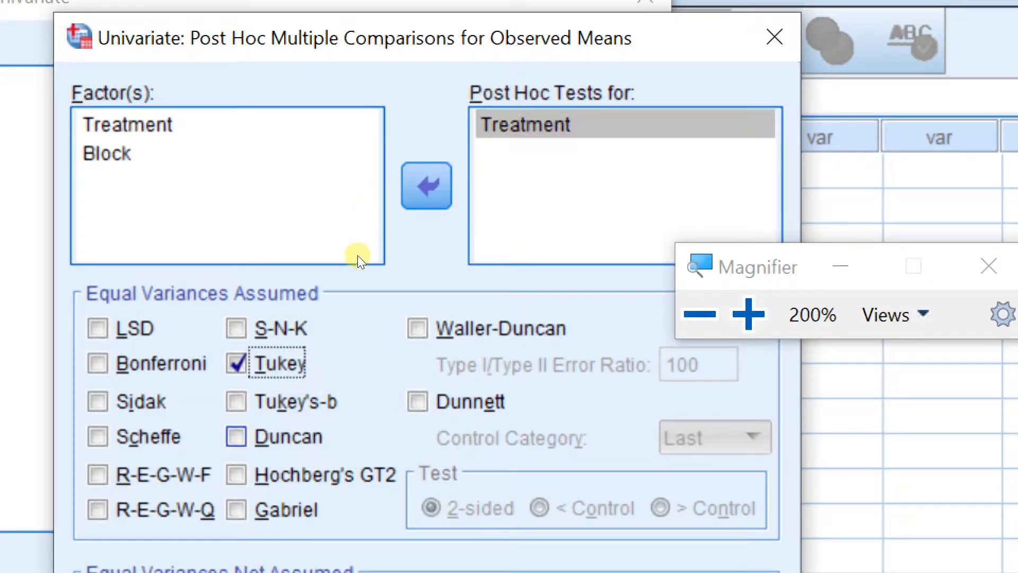
{"action": "key", "text": "alt+d"}
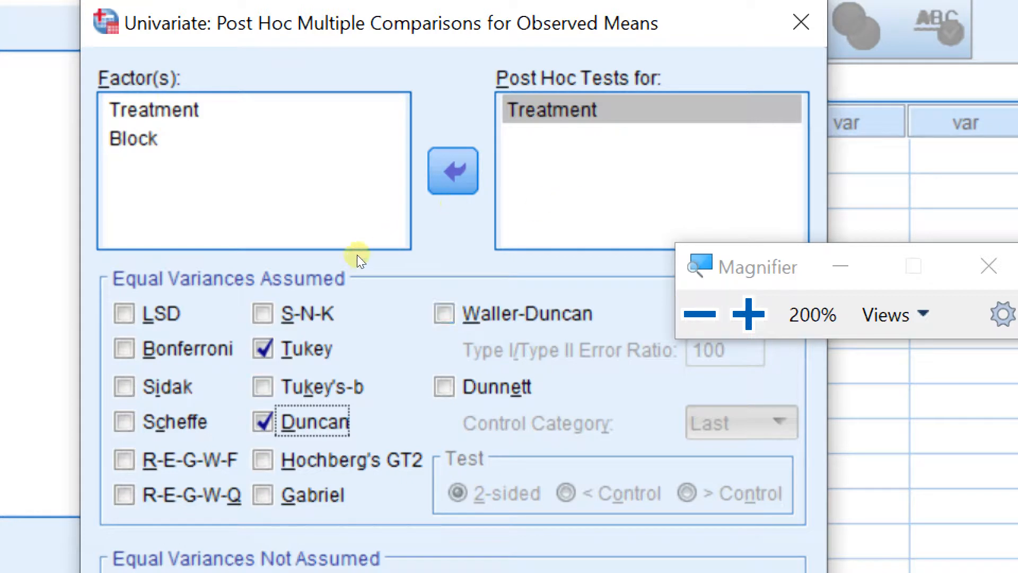
{"action": "key", "text": "space"}
{"action": "key", "text": "alt+l"}
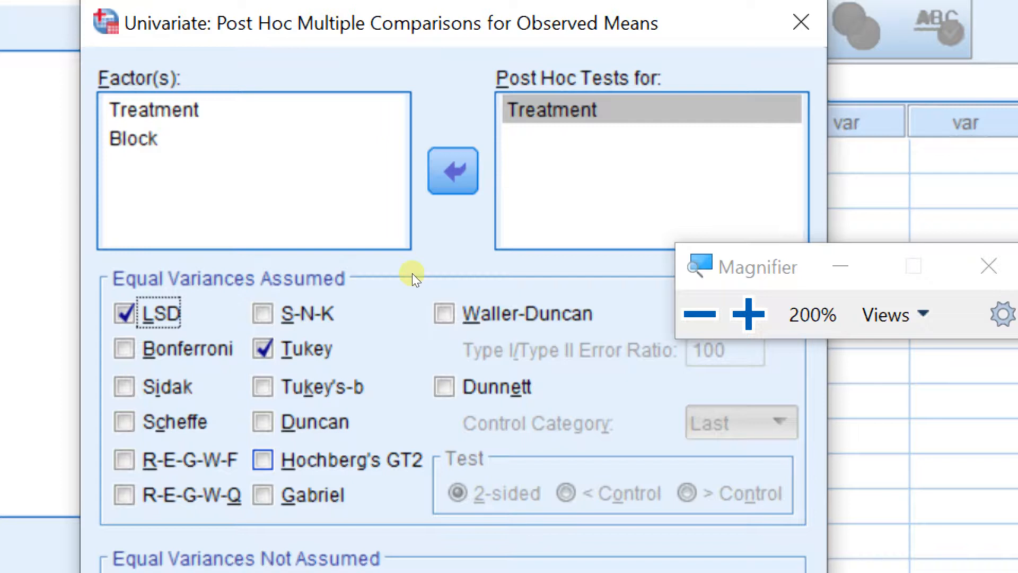
{"action": "key", "text": "Return"}
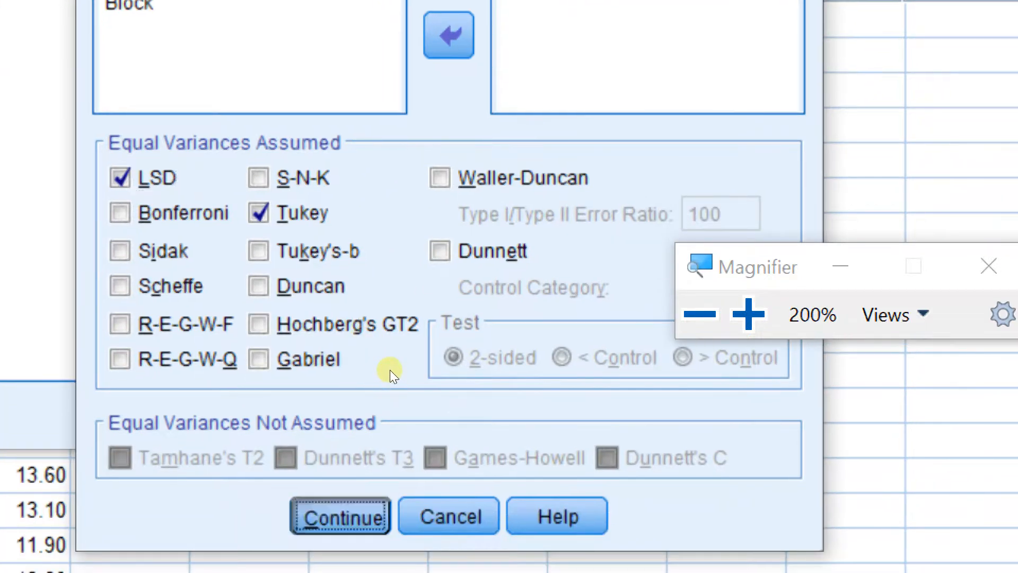
{"action": "key", "text": "Return"}
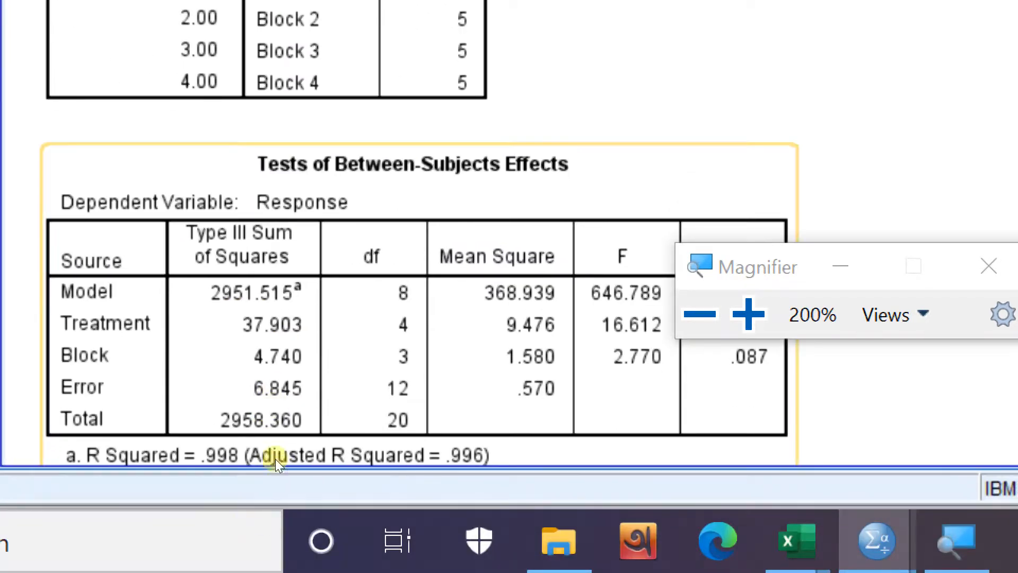
Examine the post hoc output for Treatment, including the Tukey HSD Homogeneous Subsets table for Response
{"action": "scroll", "coordinate": [237, 388], "scroll_direction": "down", "scroll_amount": 5}
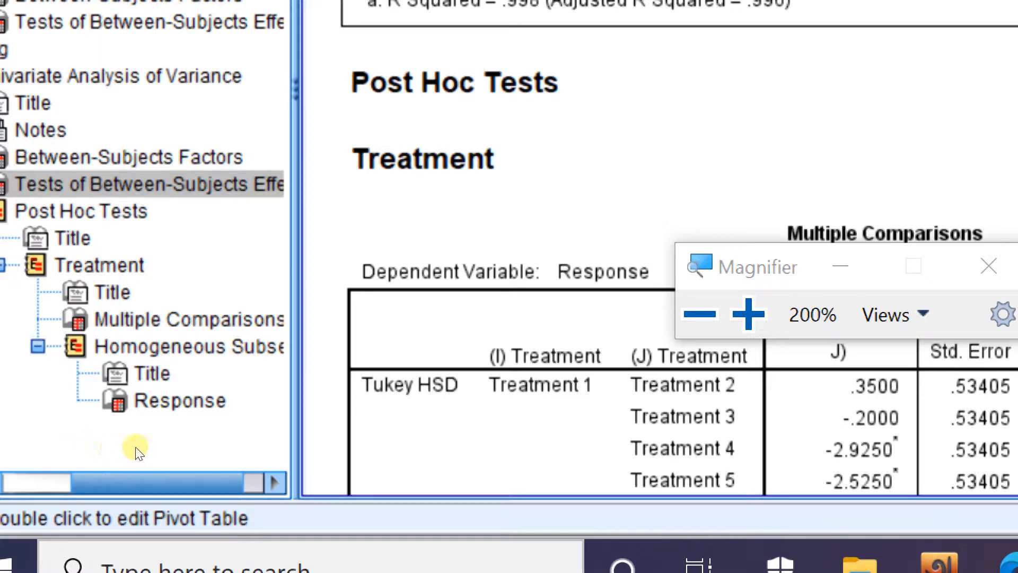
{"action": "left_click", "coordinate": [113, 445]}
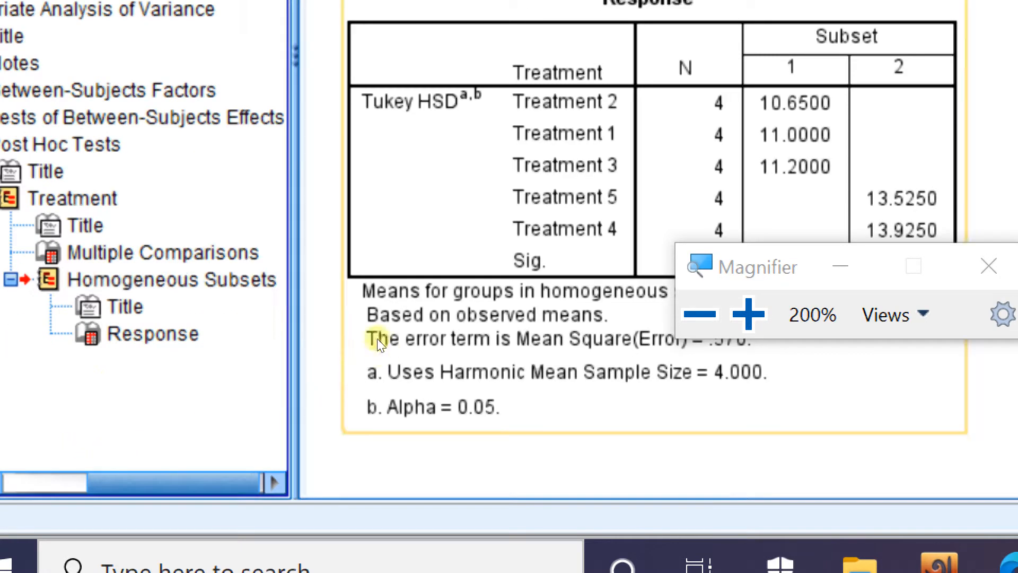
{"action": "left_click", "coordinate": [311, 339]}
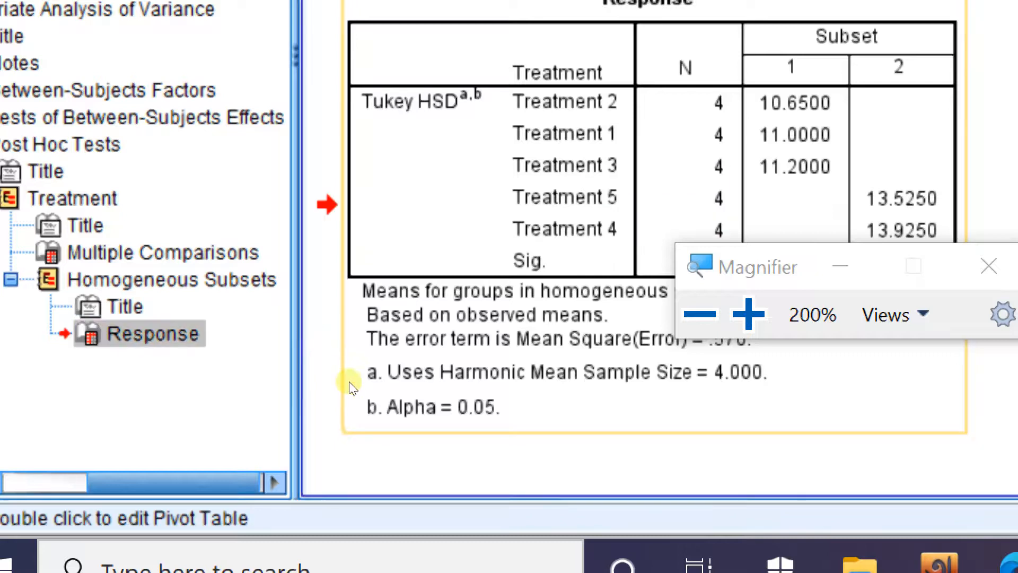
{"action": "scroll", "coordinate": [356, 388], "scroll_direction": "up", "scroll_amount": 2}
{"action": "left_click", "coordinate": [364, 421]}
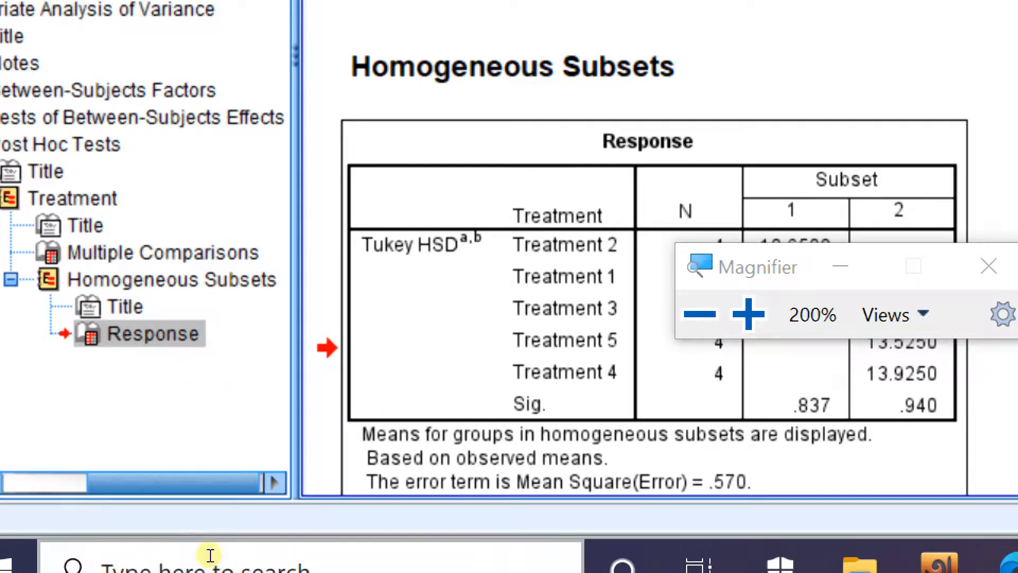